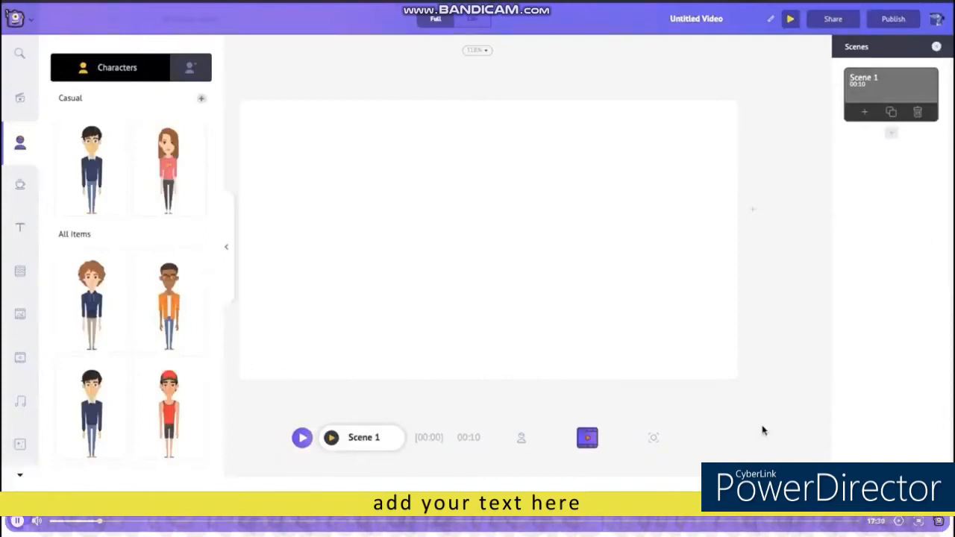
View the item, scene and camera timelines of Scene 1 one after another.
click(522, 439)
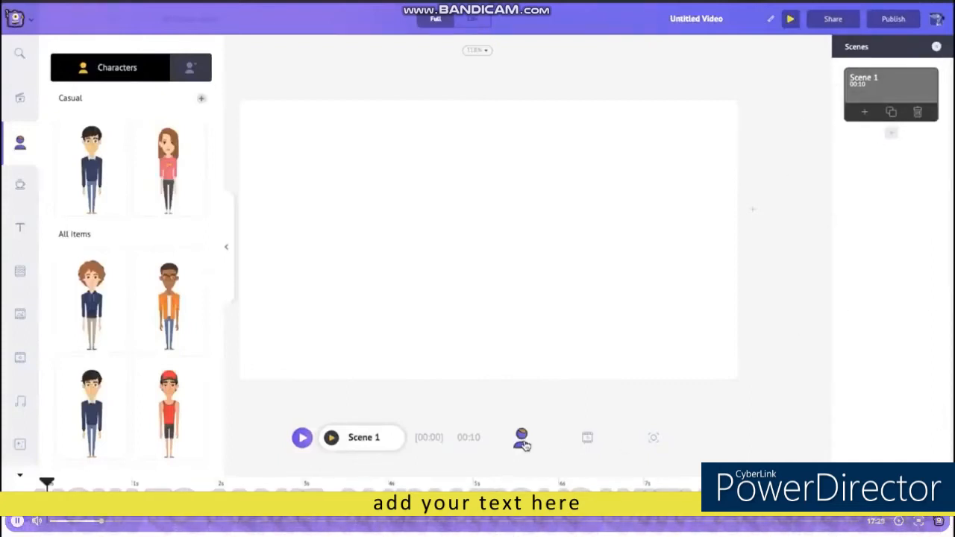
click(587, 438)
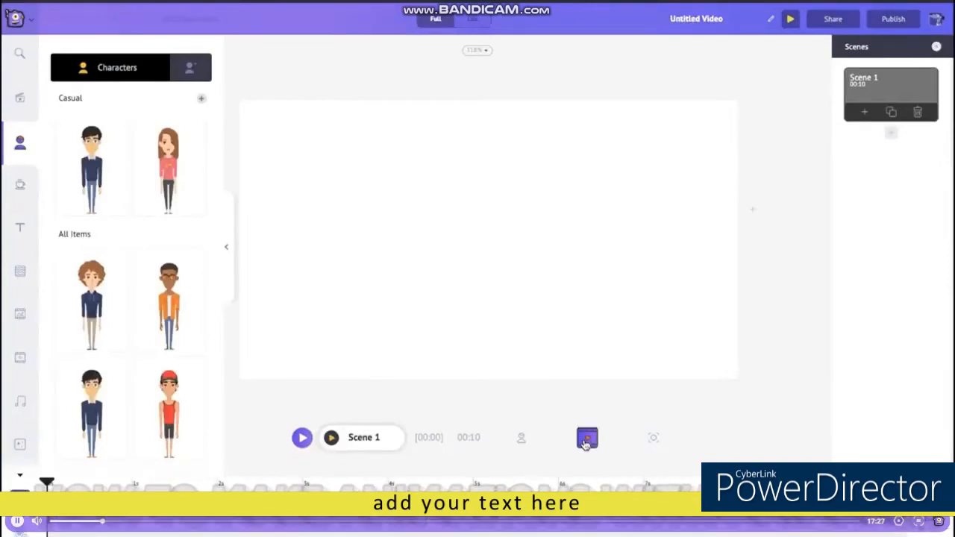
click(652, 439)
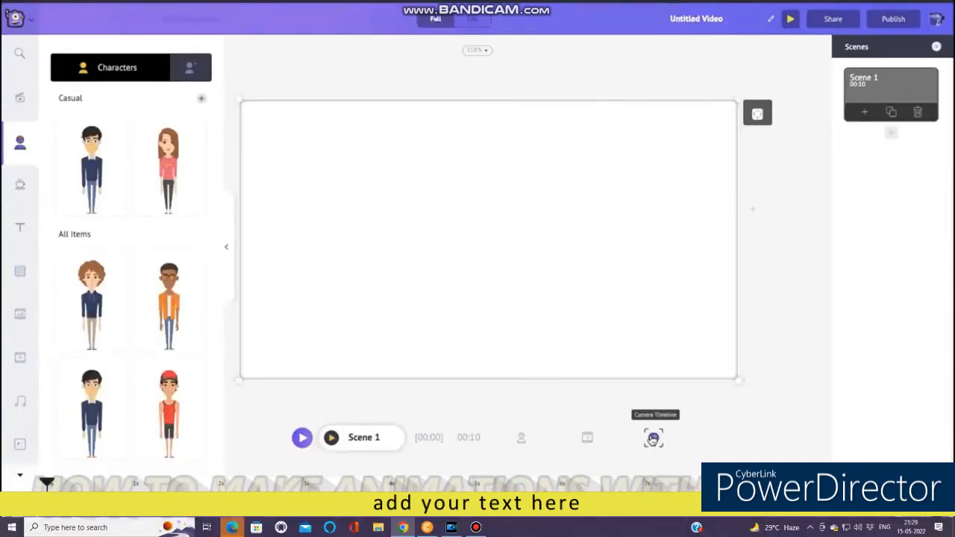
key(alt+Tab)
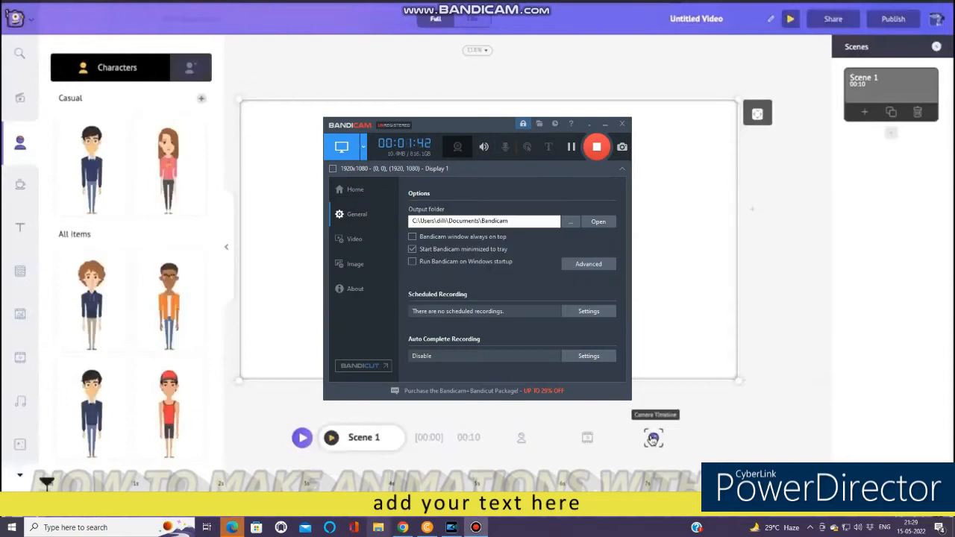
key(alt+Tab)
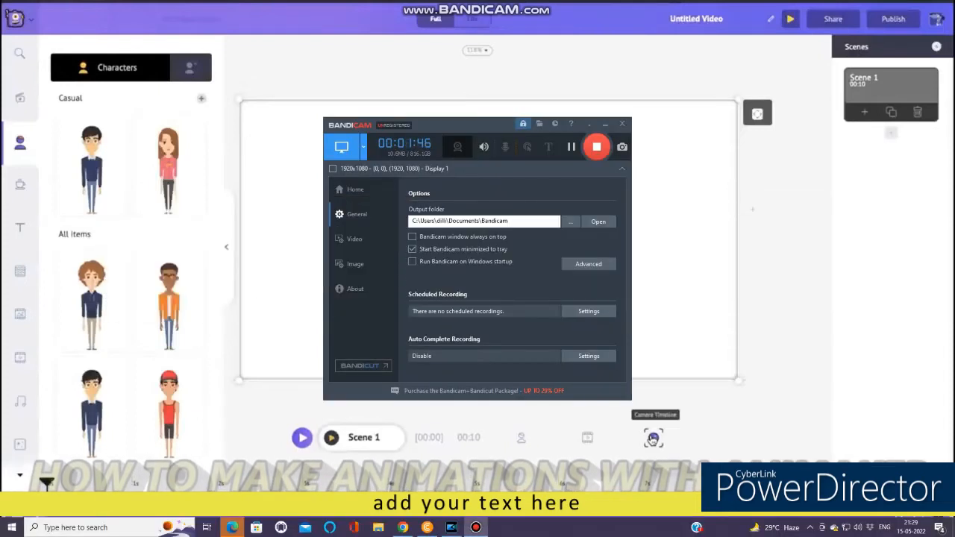
key(alt+Tab)
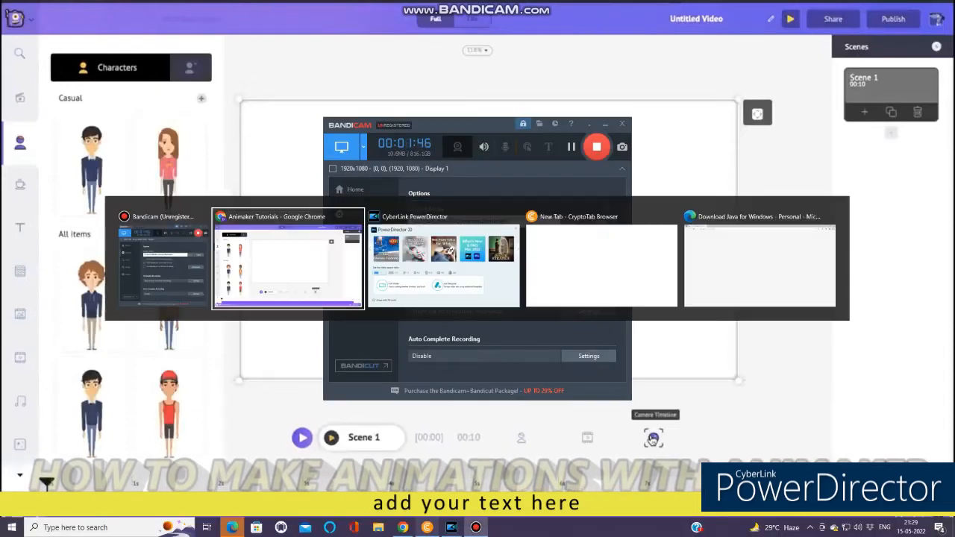
key(Tab)
key(shift+Tab)
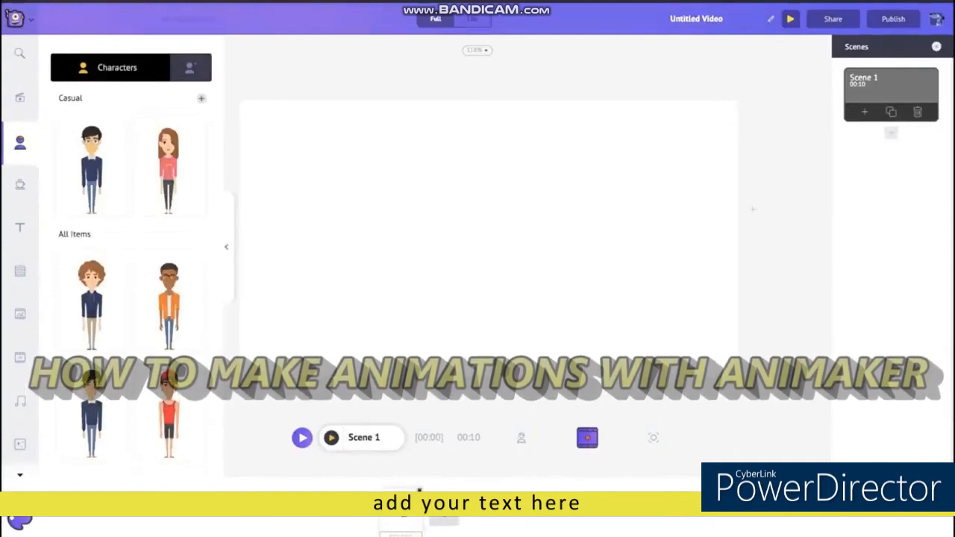
Change the scene's background from the colour palette to blue and darken it with a custom colour.
click(403, 520)
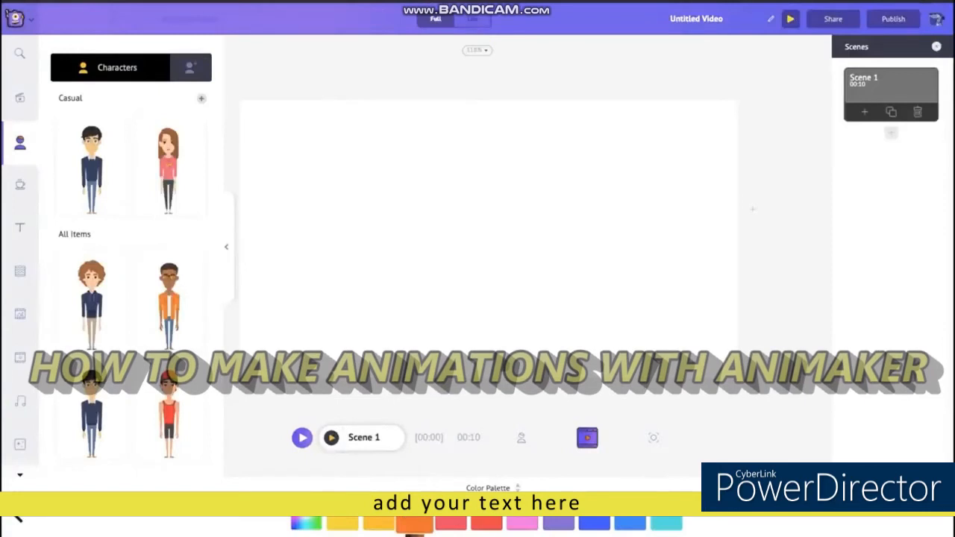
click(593, 524)
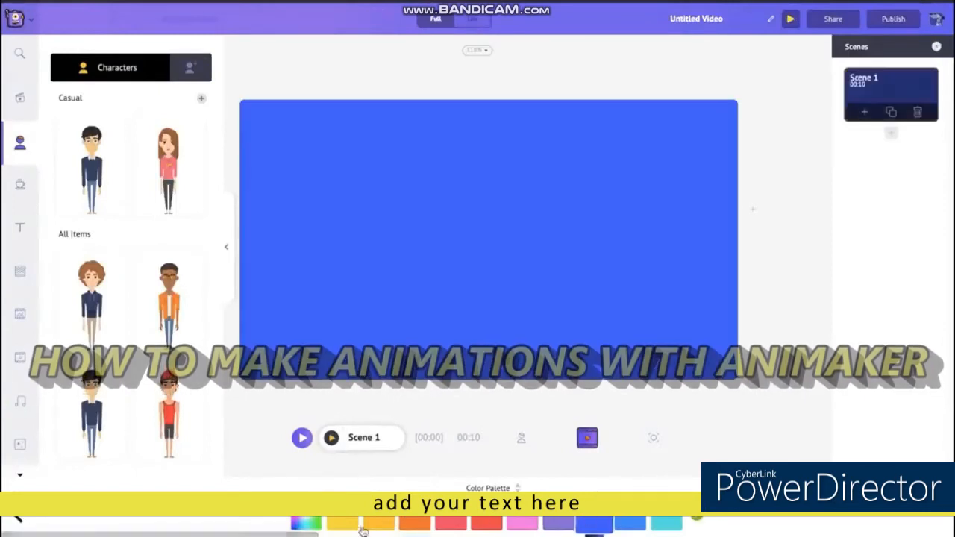
click(306, 522)
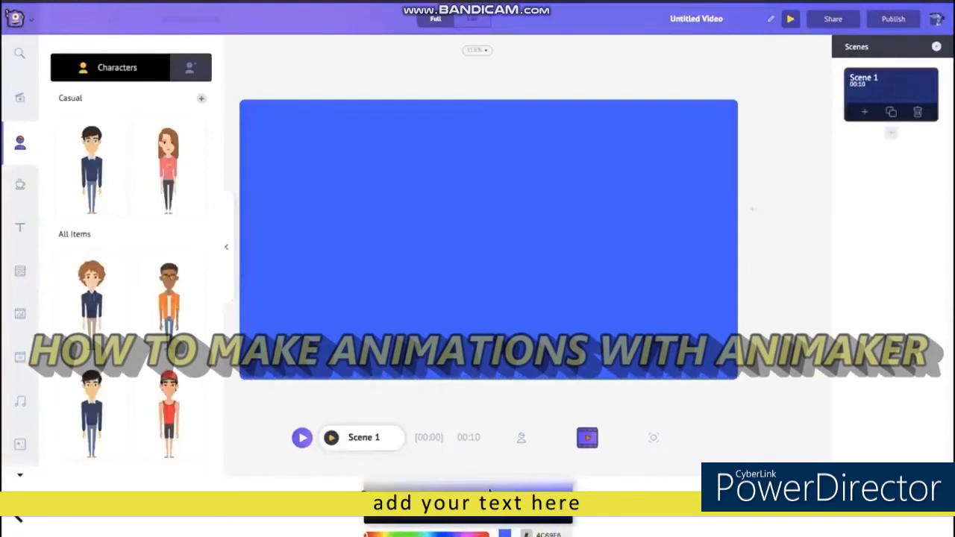
click(517, 518)
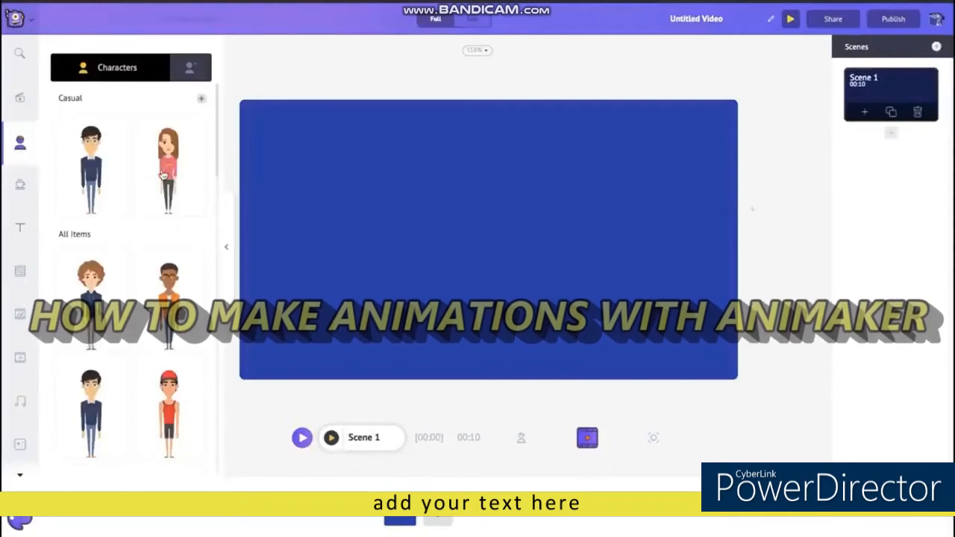
Add the woman in the pink hoodie to the scene, enlarge her and move her to the scene's left side.
click(163, 174)
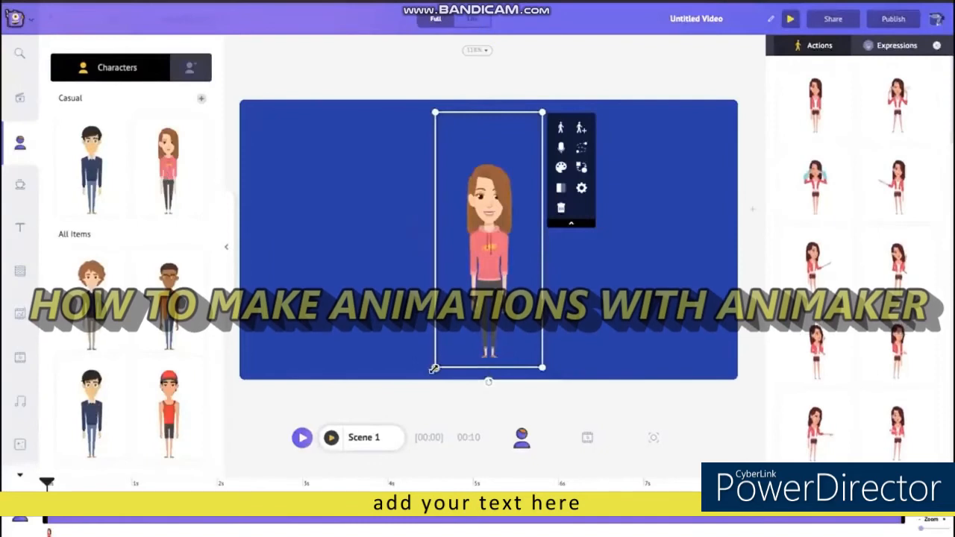
drag(435, 368, 374, 399)
drag(466, 347, 353, 293)
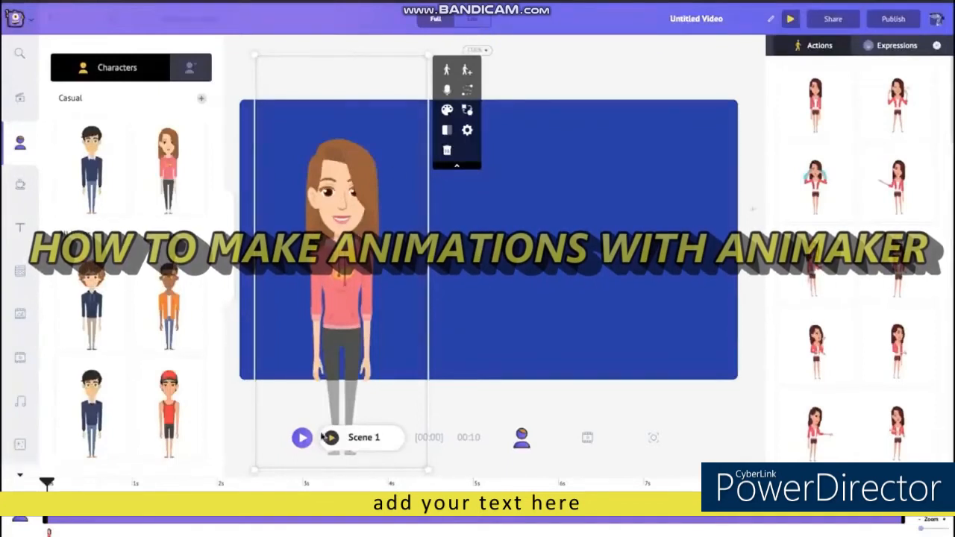
key(space)
key(alt+Tab)
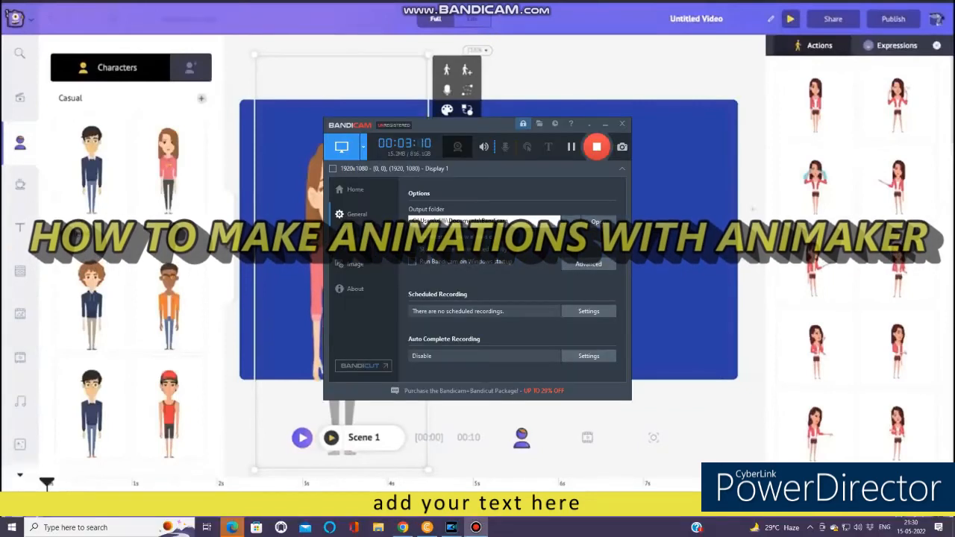
key(alt+Tab)
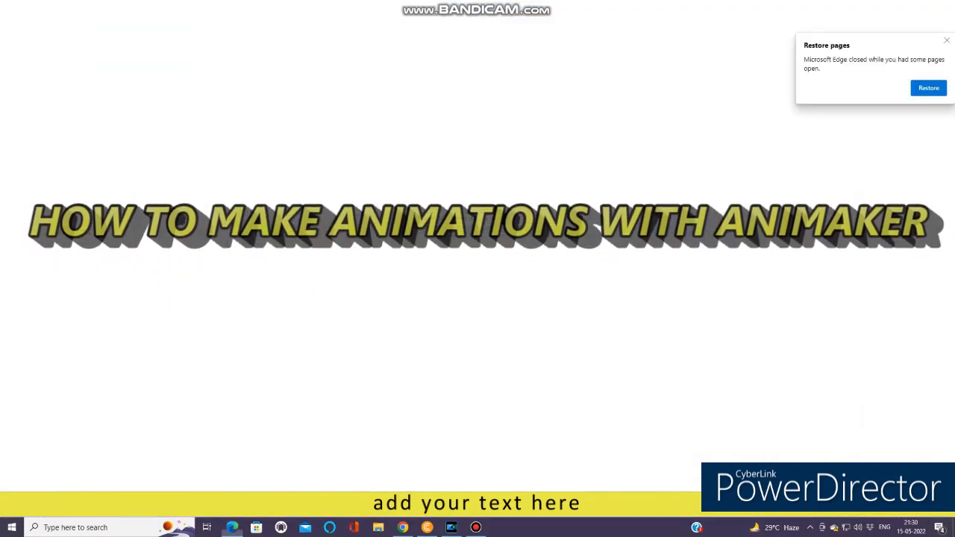
right_click(560, 527)
click(601, 460)
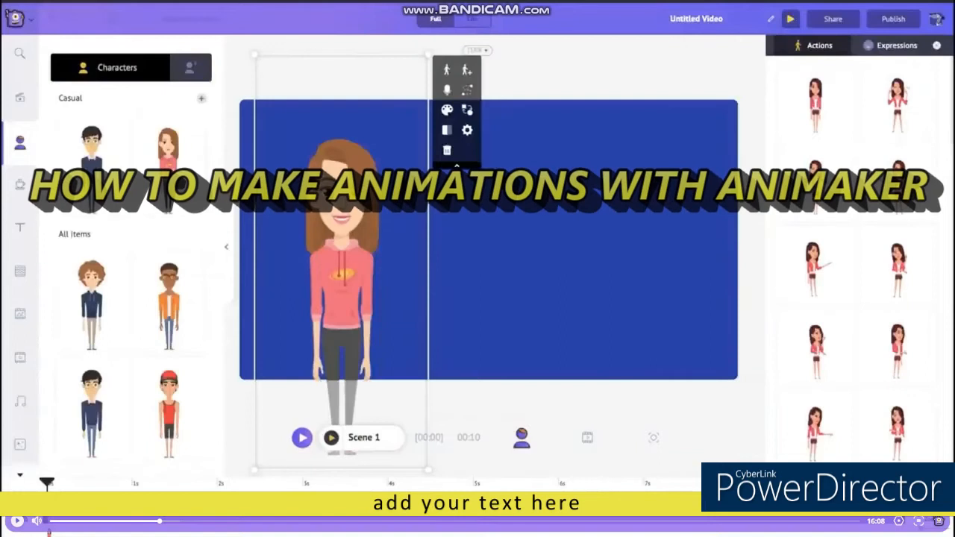
key(alt+Tab)
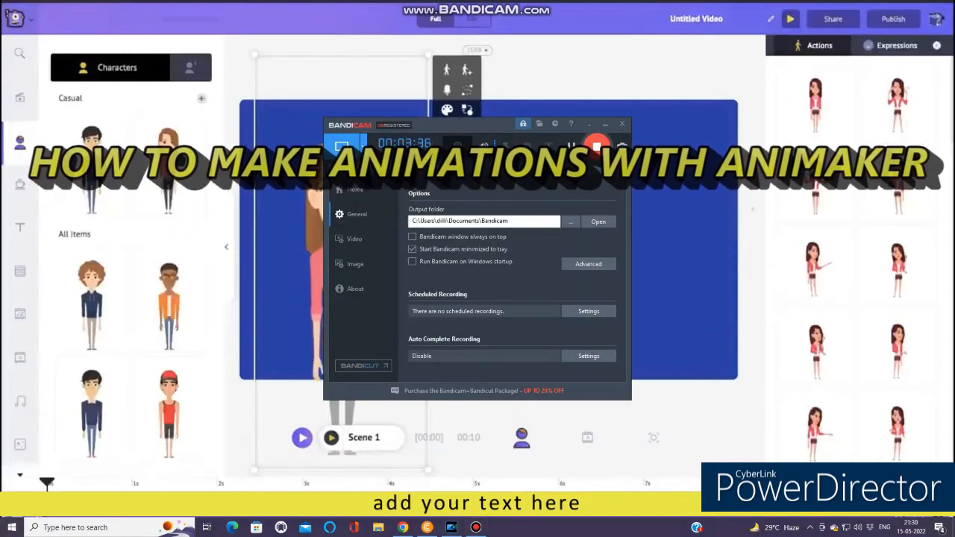
Switch to Chrome, close the YouTube video tab and resume the Animaker tutorial video in full screen.
click(402, 528)
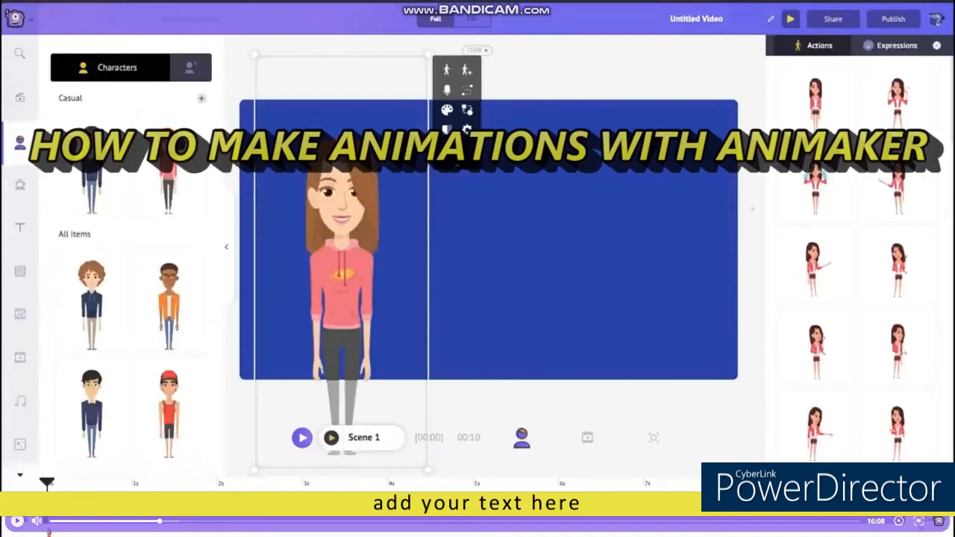
key(Escape)
click(298, 8)
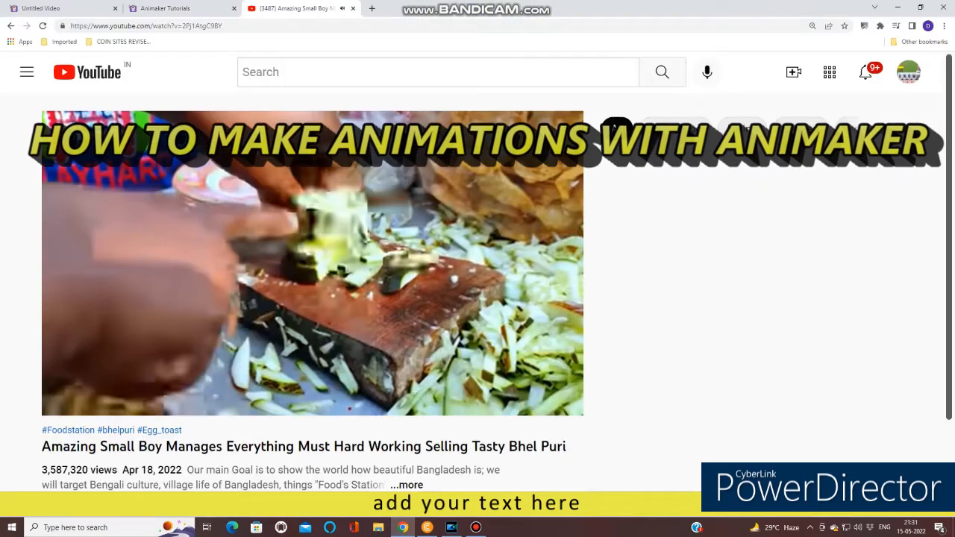
key(ctrl+w)
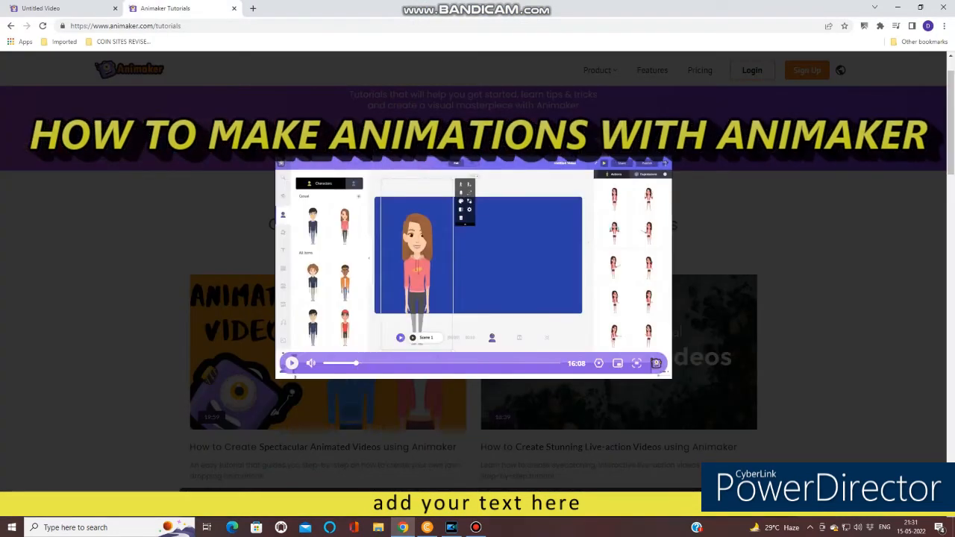
click(656, 363)
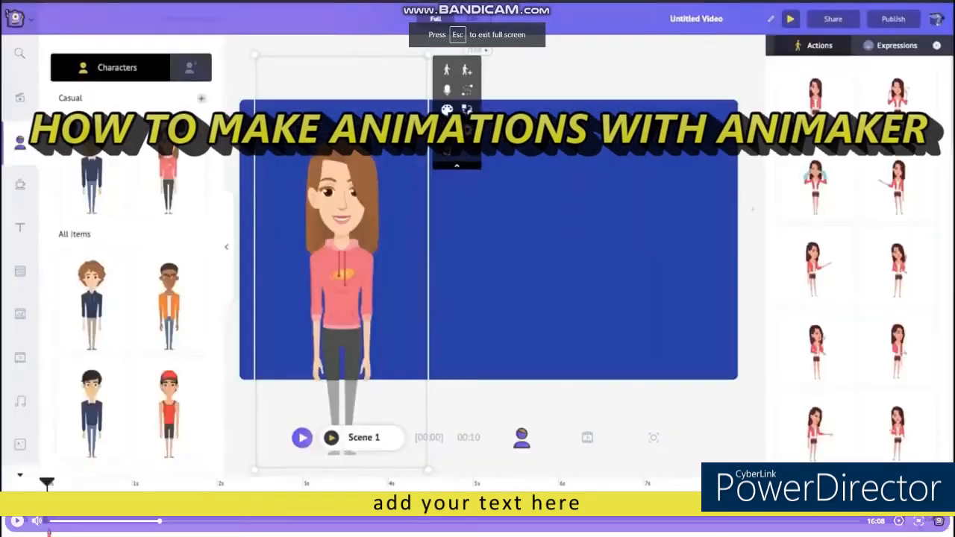
key(space)
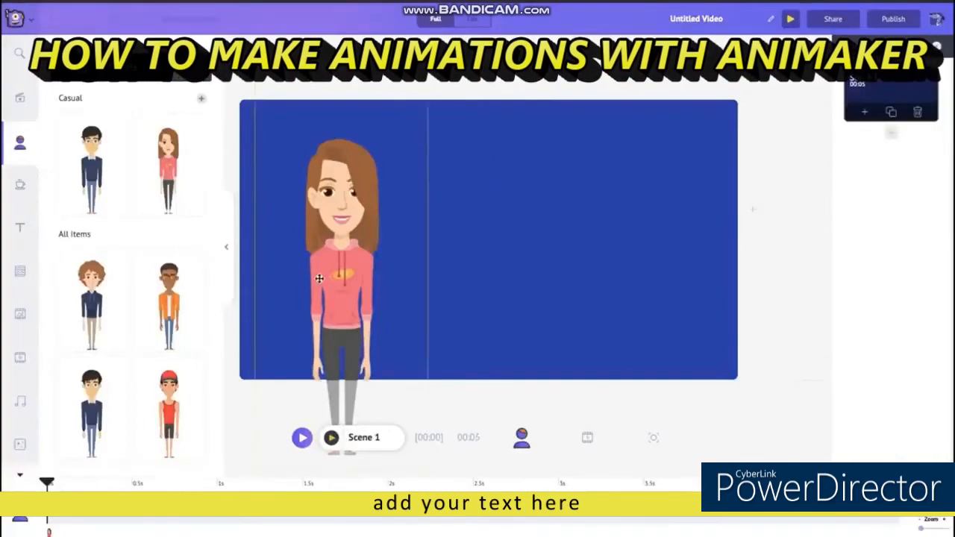
Add the "Authentic & Tasteful Thai Recipes" text template to the scene and place it to the right of the woman.
click(318, 278)
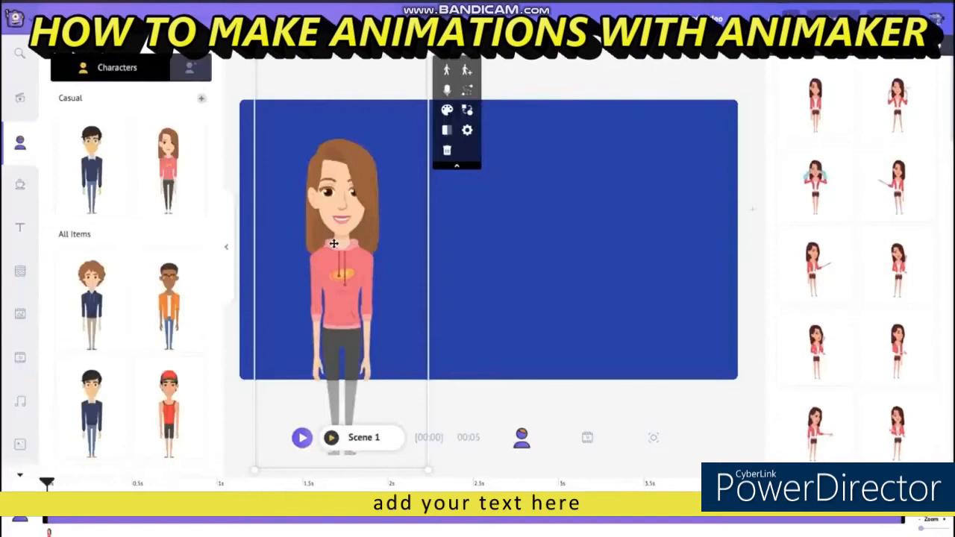
click(19, 230)
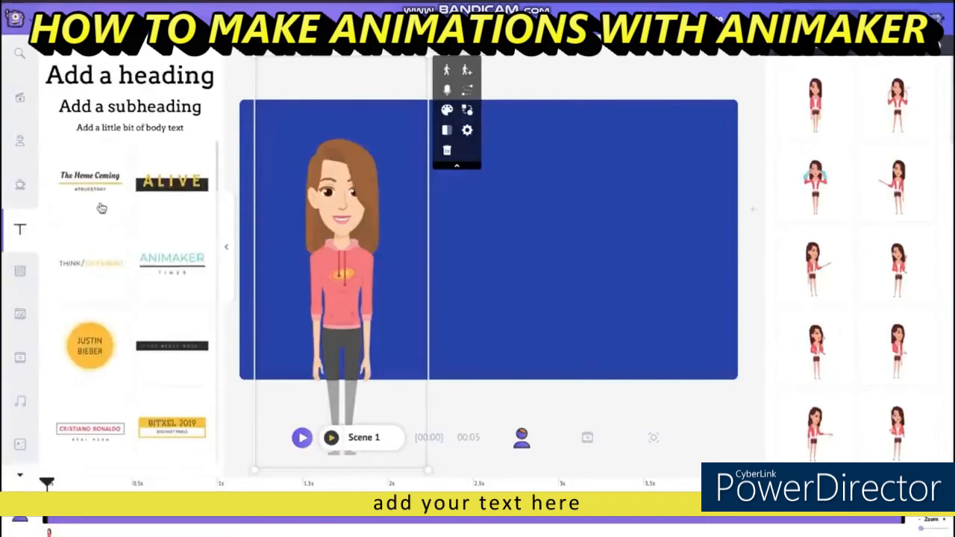
scroll(131, 270, down, 3)
scroll(131, 270, up, 1)
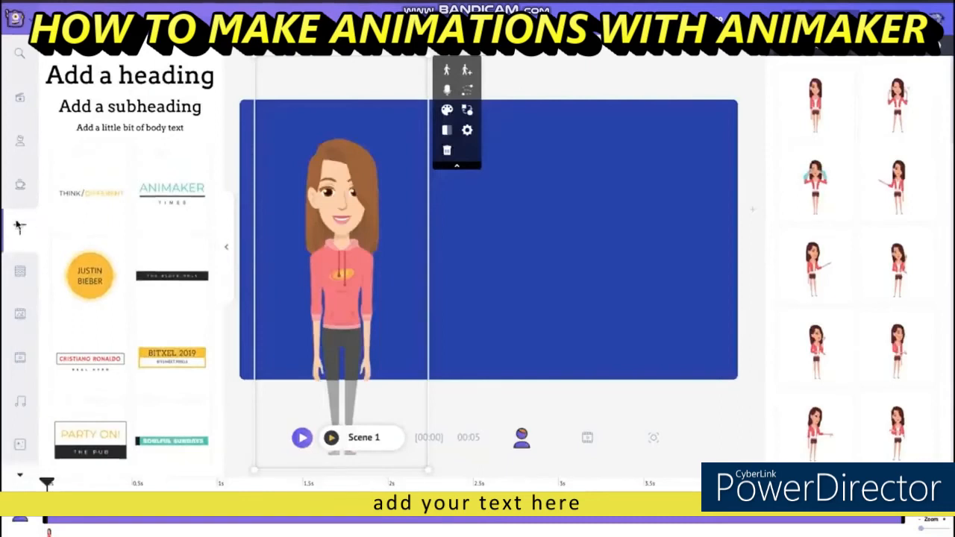
scroll(132, 182, down, 8)
scroll(133, 183, down, 5)
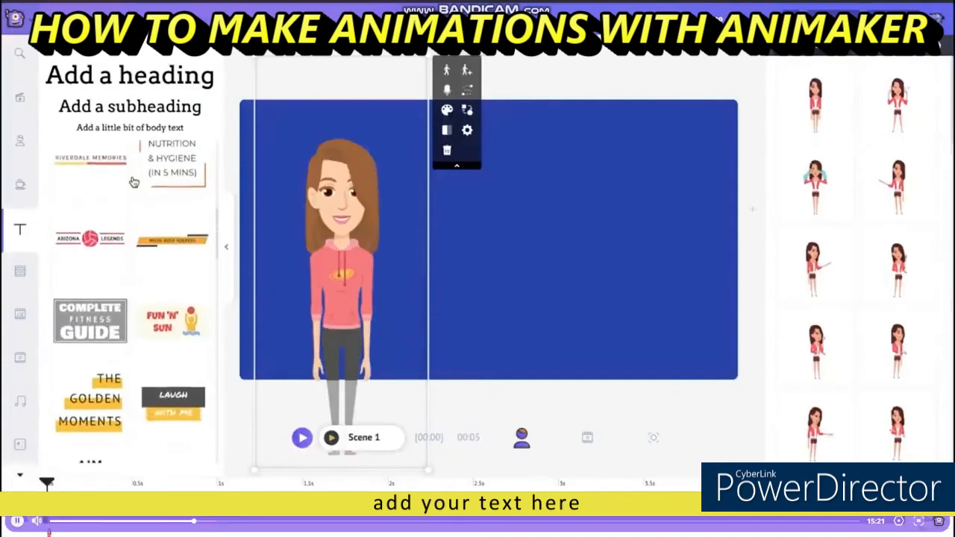
scroll(133, 182, down, 5)
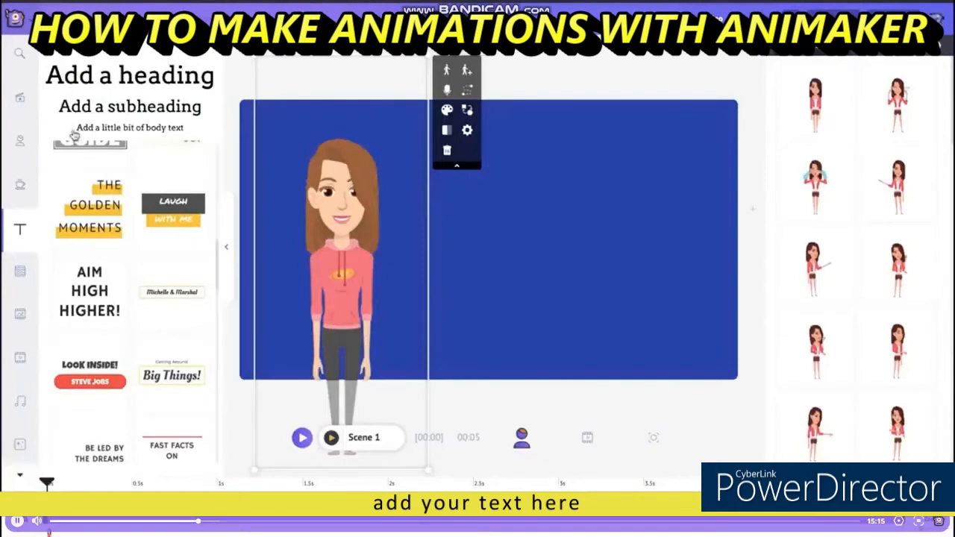
scroll(150, 260, down, 3)
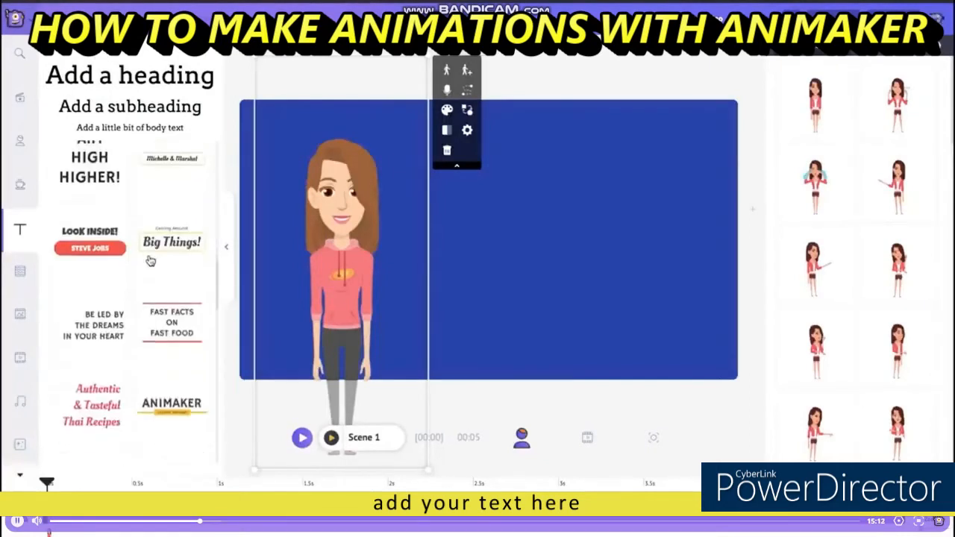
click(96, 307)
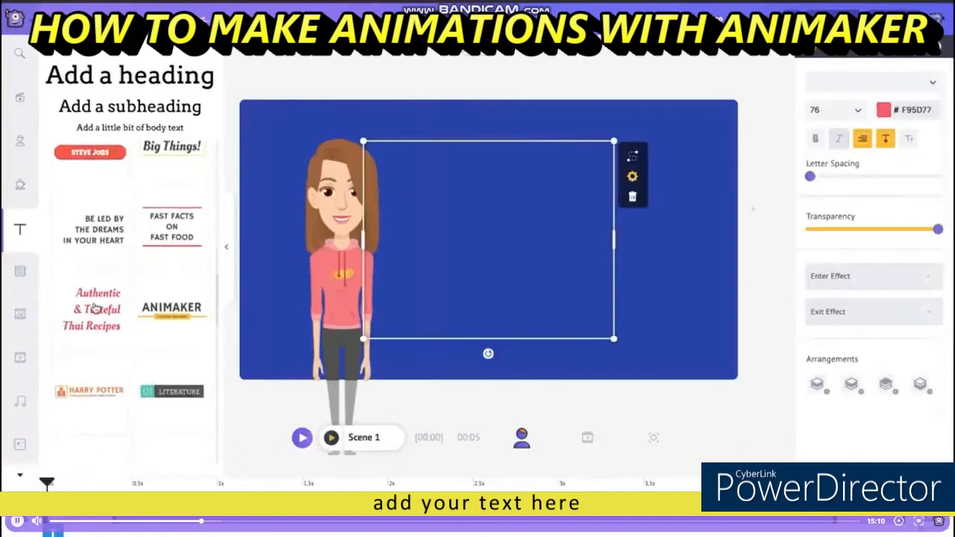
drag(491, 175, 547, 173)
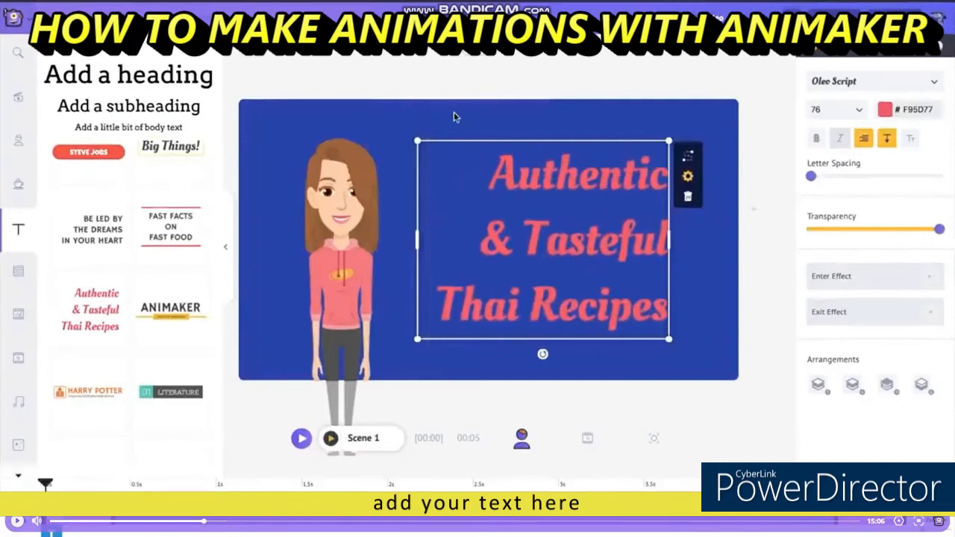
Leave the full-screen view and turn on Internet sharing through the mobile hotspot in Windows Settings.
key(Escape)
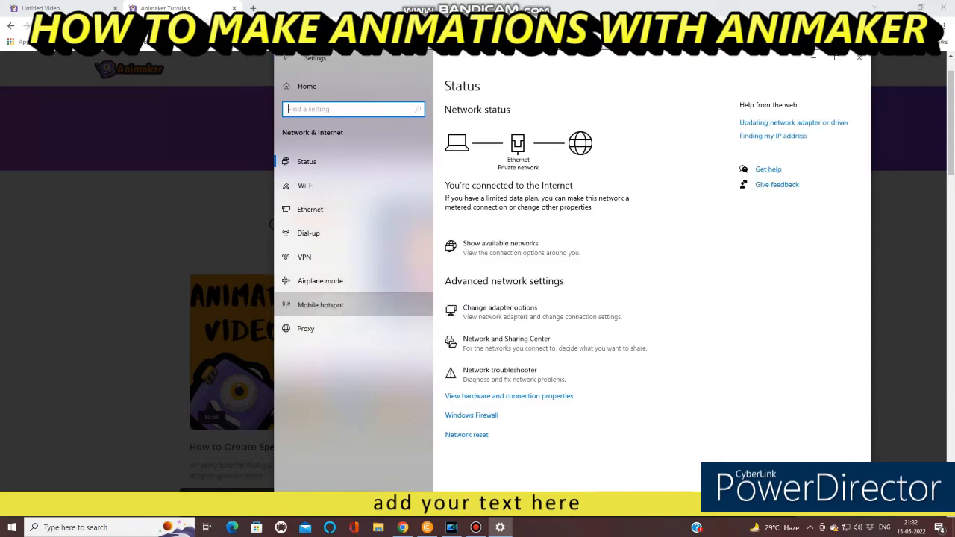
click(320, 305)
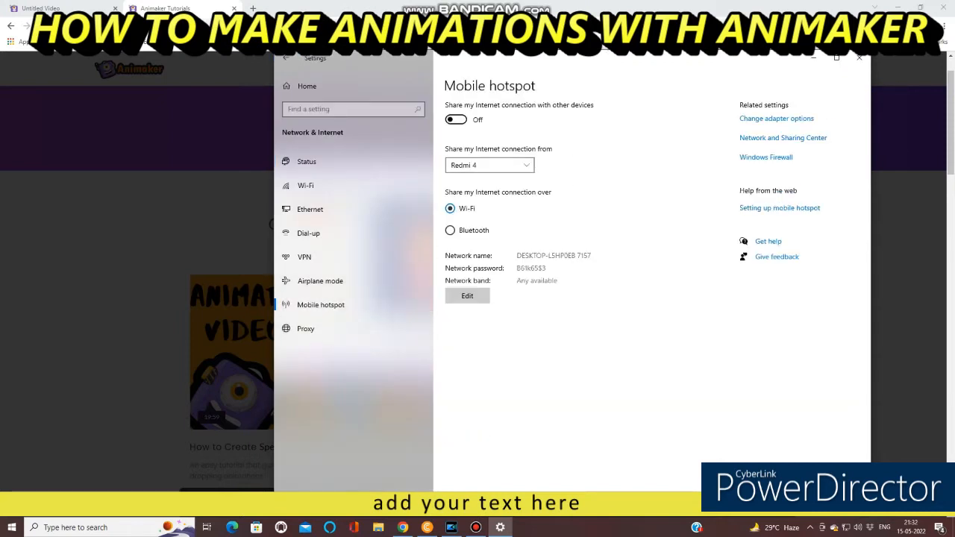
click(455, 119)
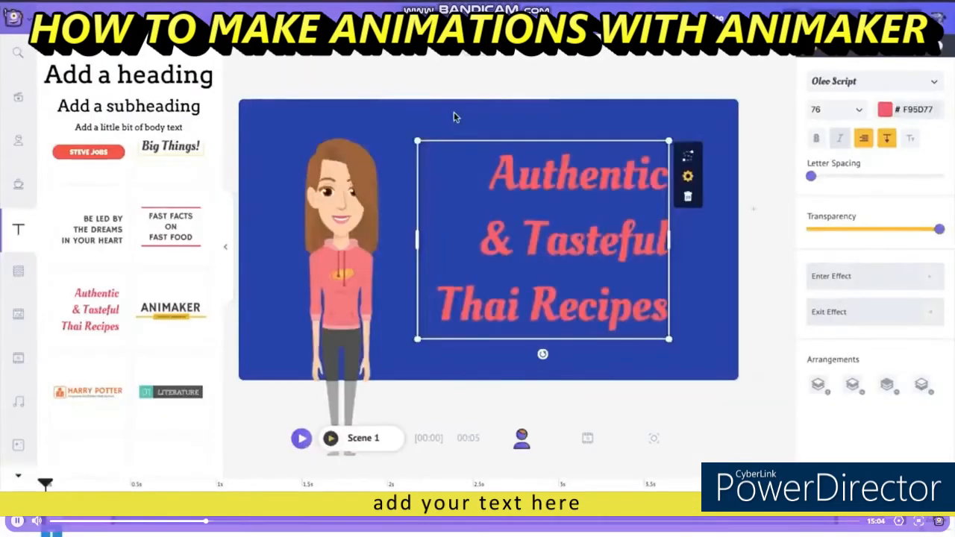
Change the colour of the whole "Authentic & Tasteful Thai Recipes" text to white (FFFFFF).
click(454, 116)
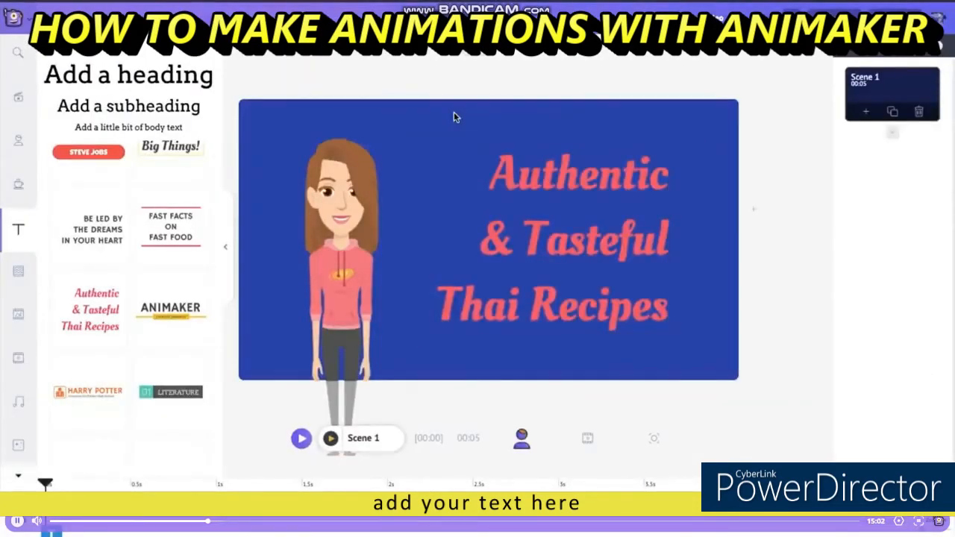
double_click(518, 172)
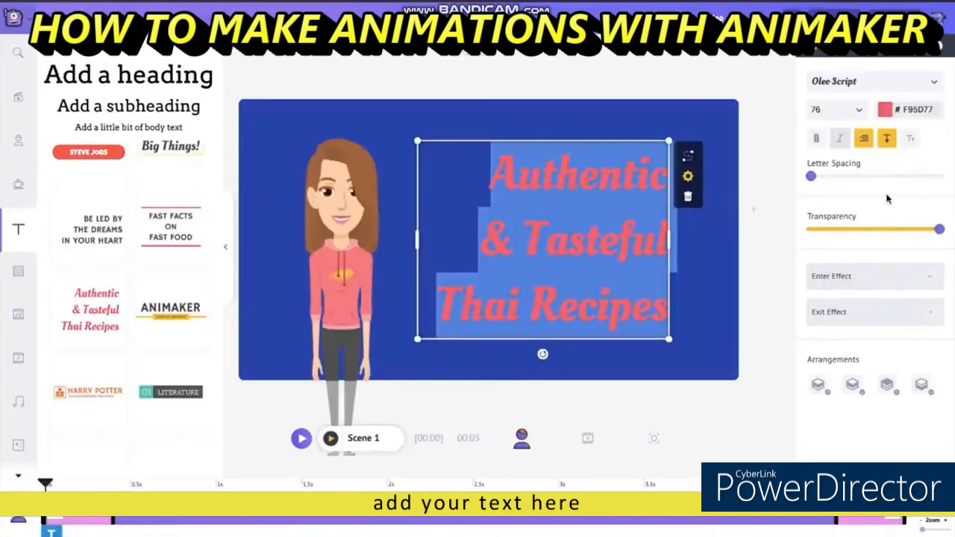
click(885, 111)
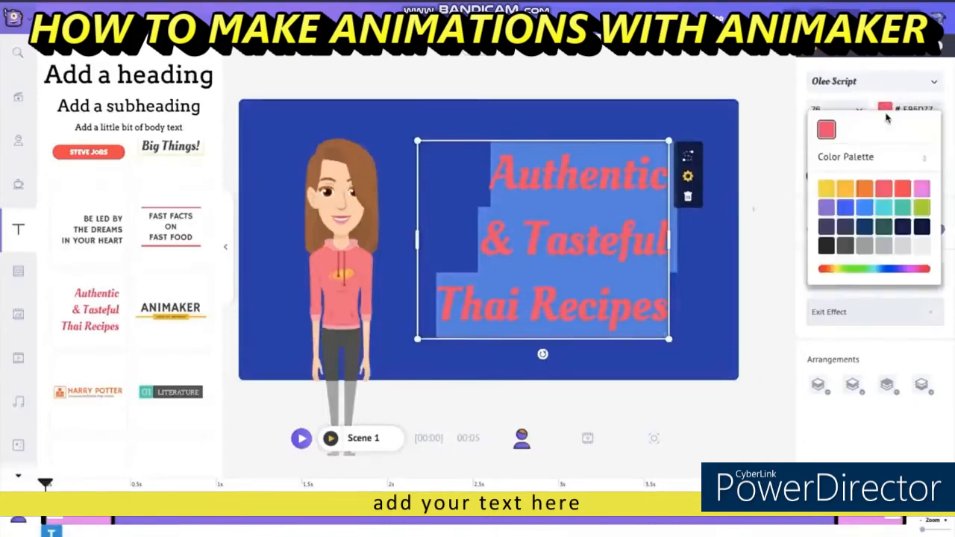
click(836, 270)
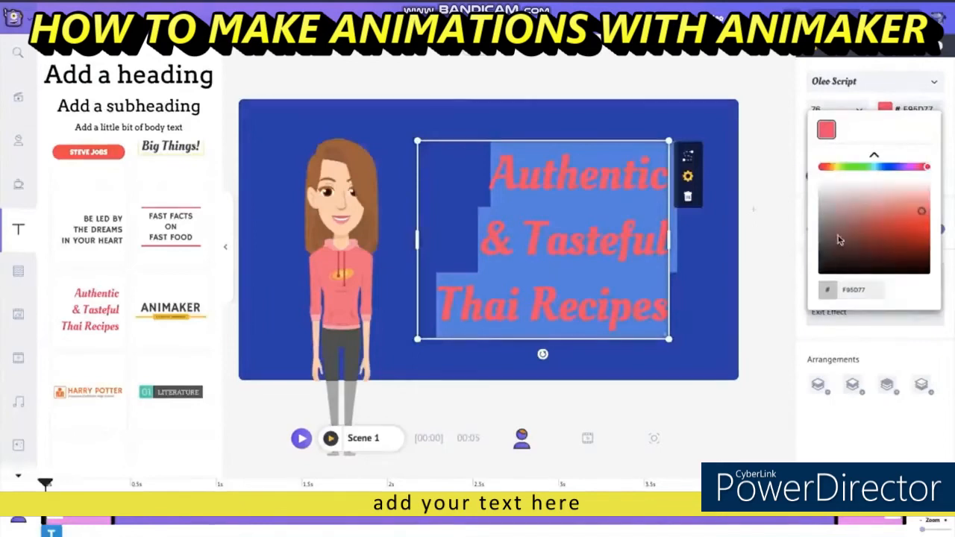
drag(834, 205, 816, 181)
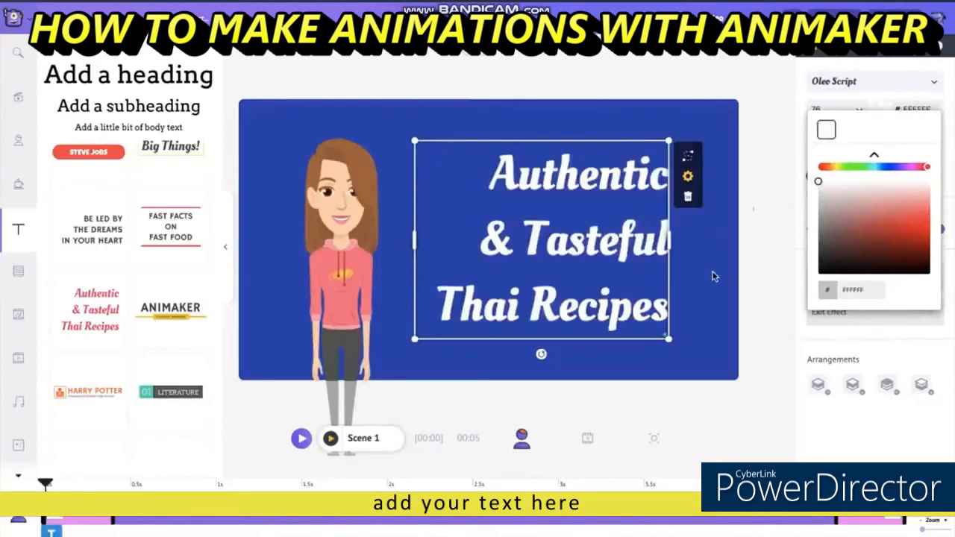
Replace the whole text block with "Are you feeling hungry?" and deselect it.
double_click(596, 250)
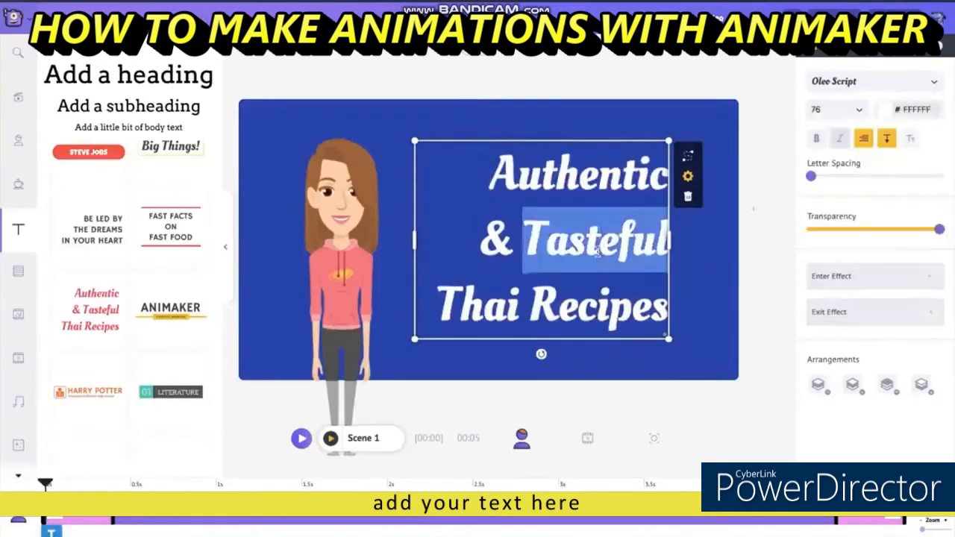
click(485, 291)
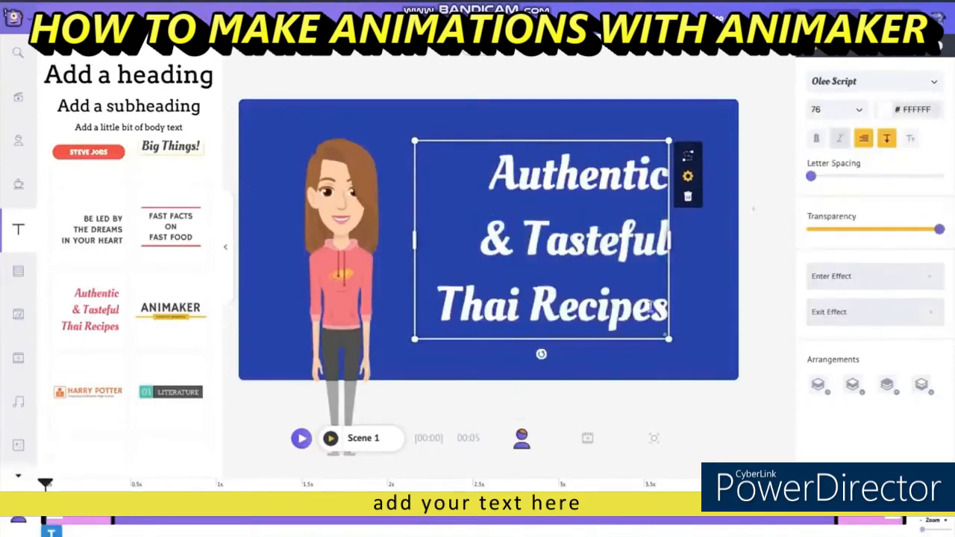
drag(662, 313, 473, 179)
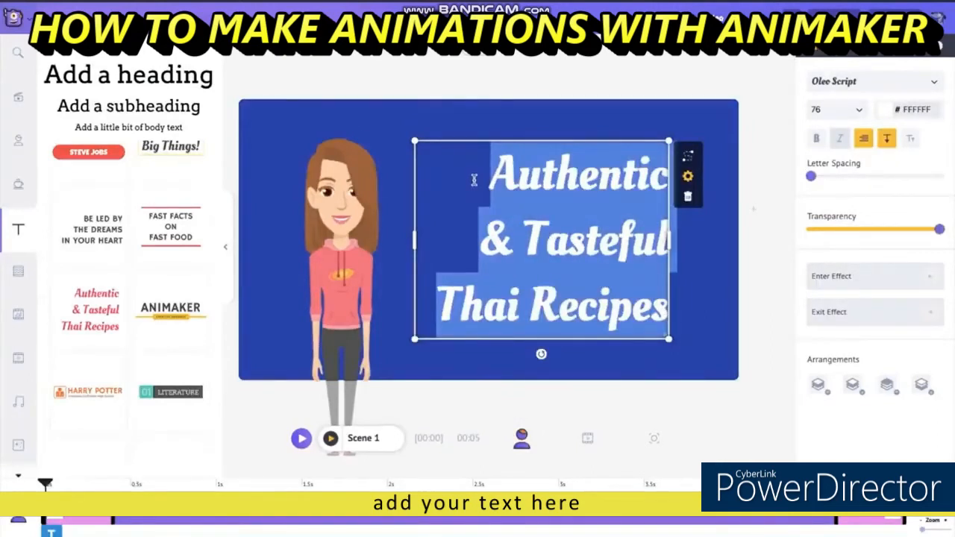
text(Are)
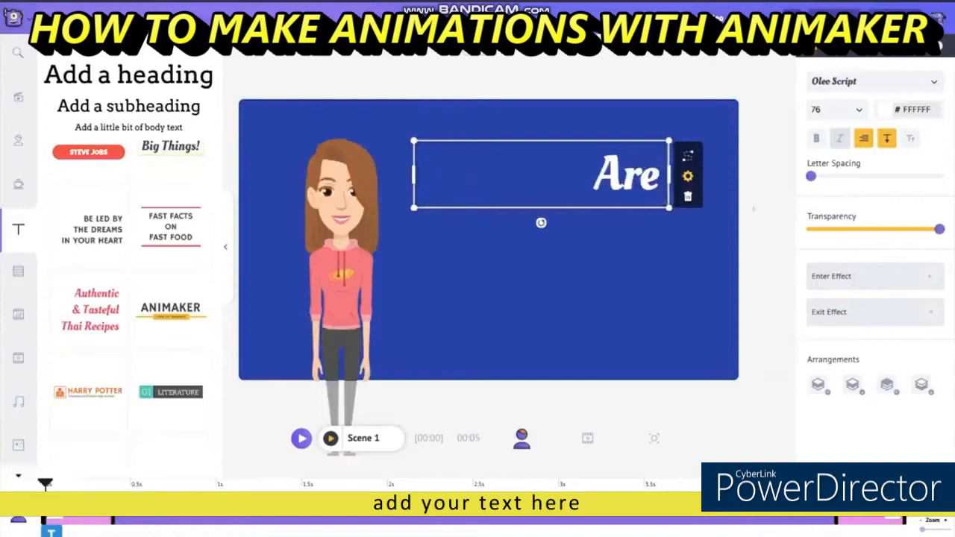
text( you feel)
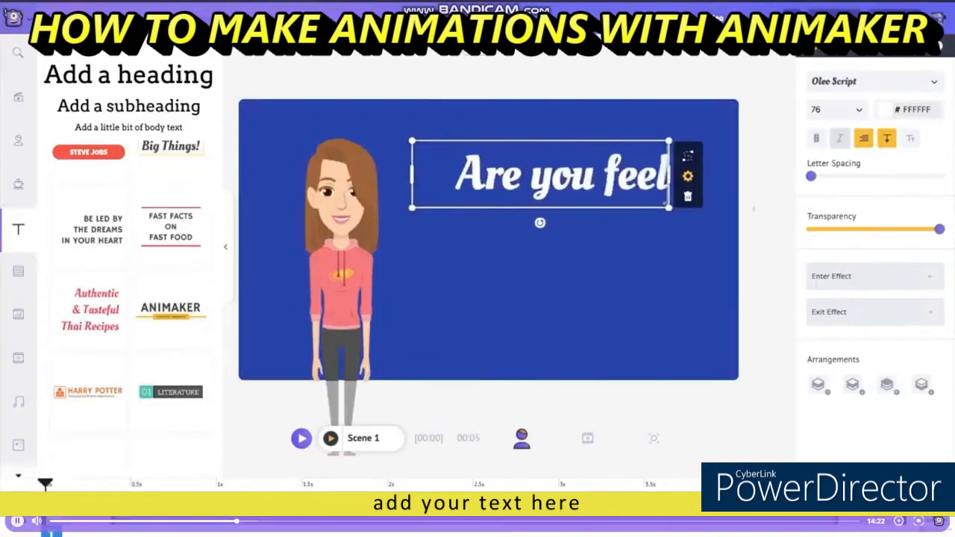
text(ing hung)
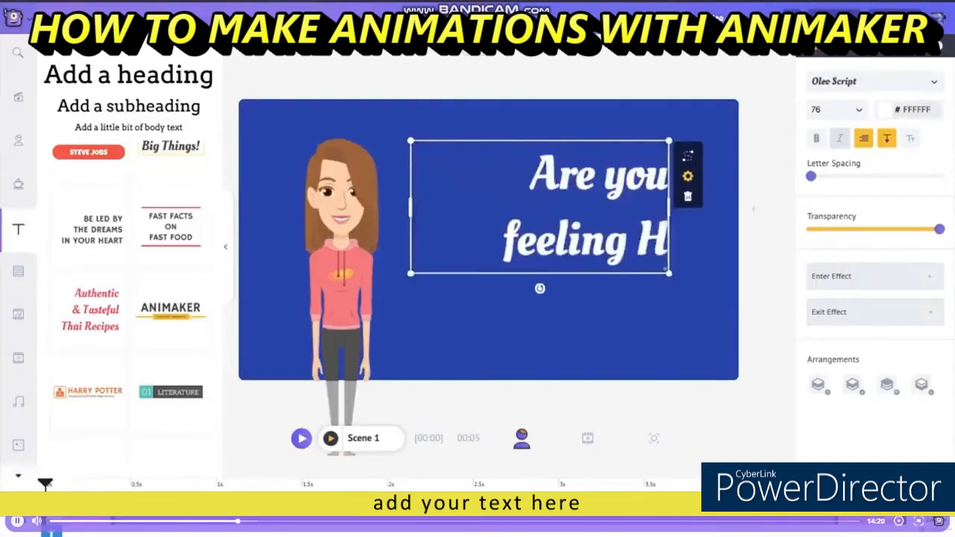
text(ry?)
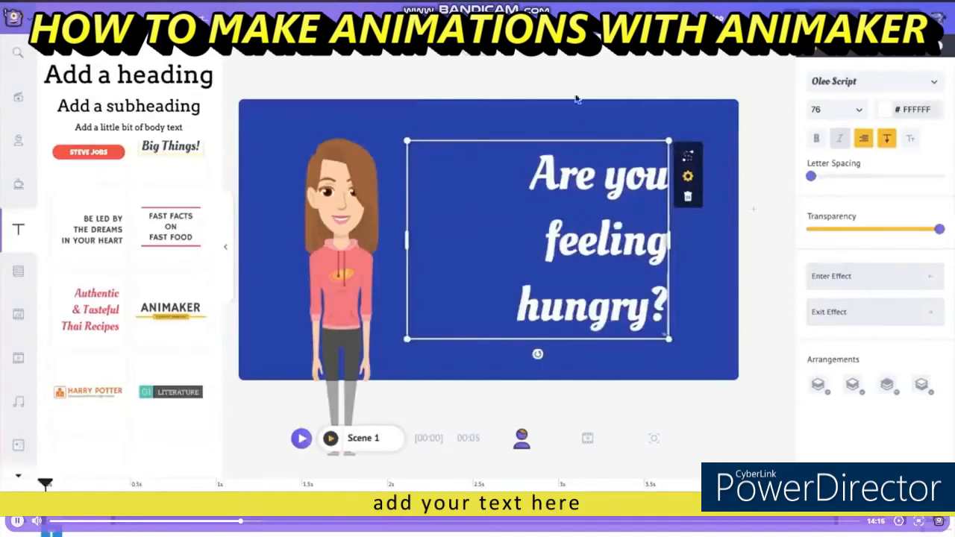
click(599, 81)
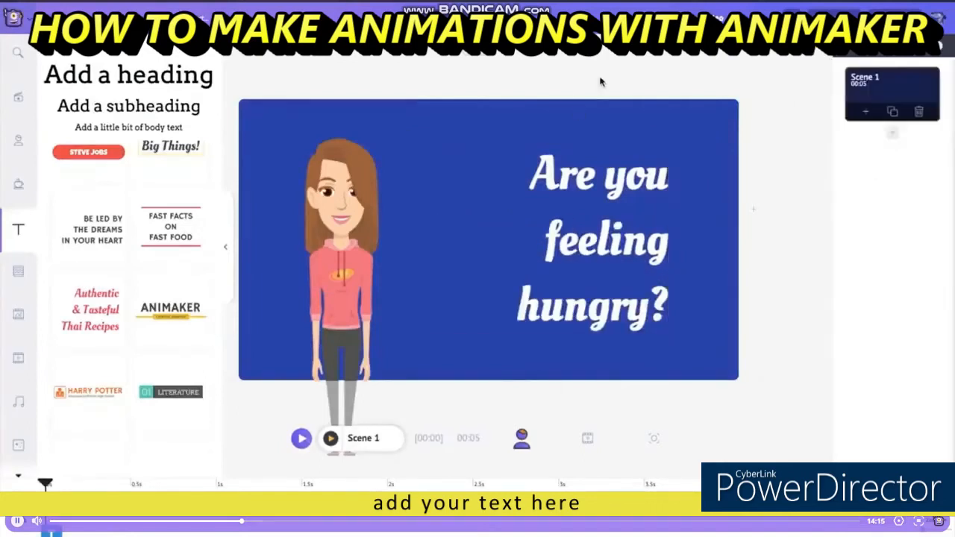
Give the woman the pose with one arm folded across her waist and a sad, frowning facial expression.
click(348, 194)
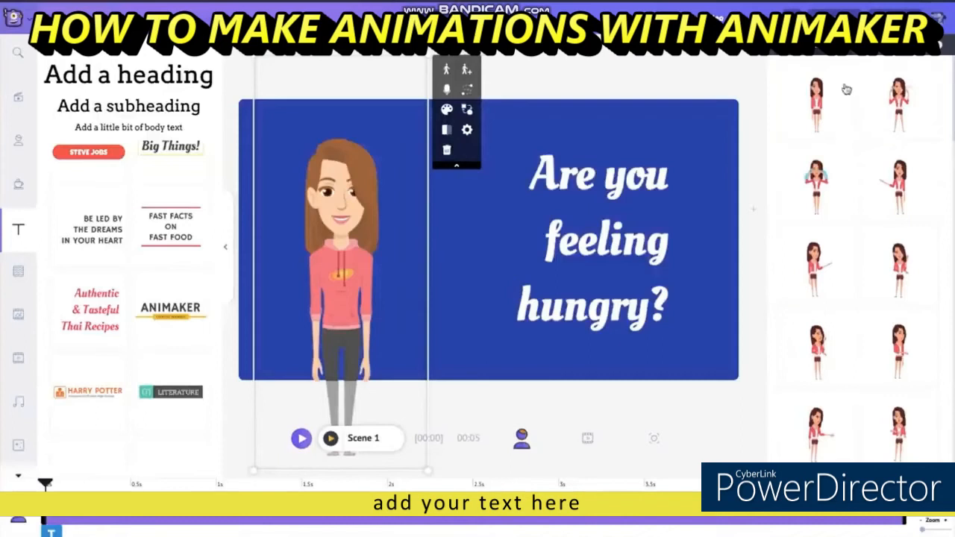
scroll(868, 330, down, 2)
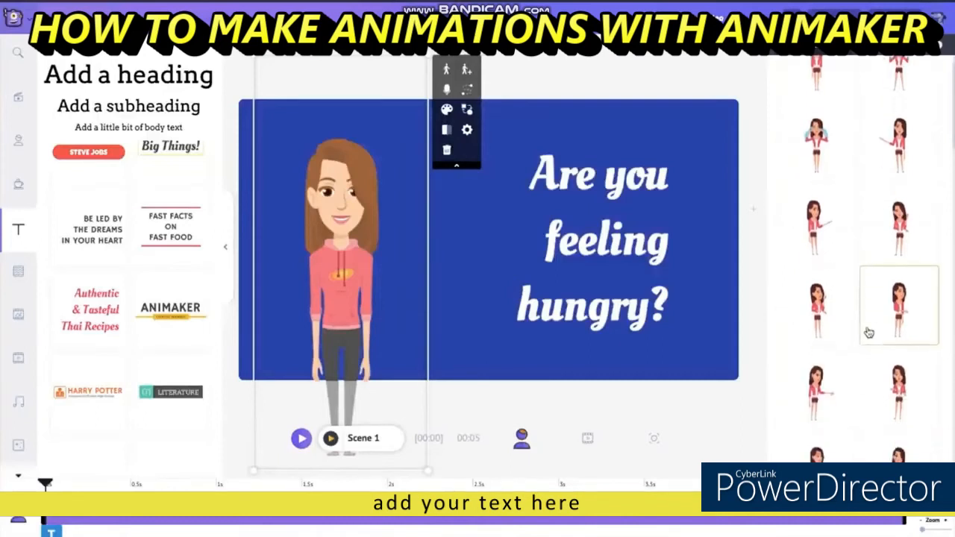
scroll(869, 332, down, 1)
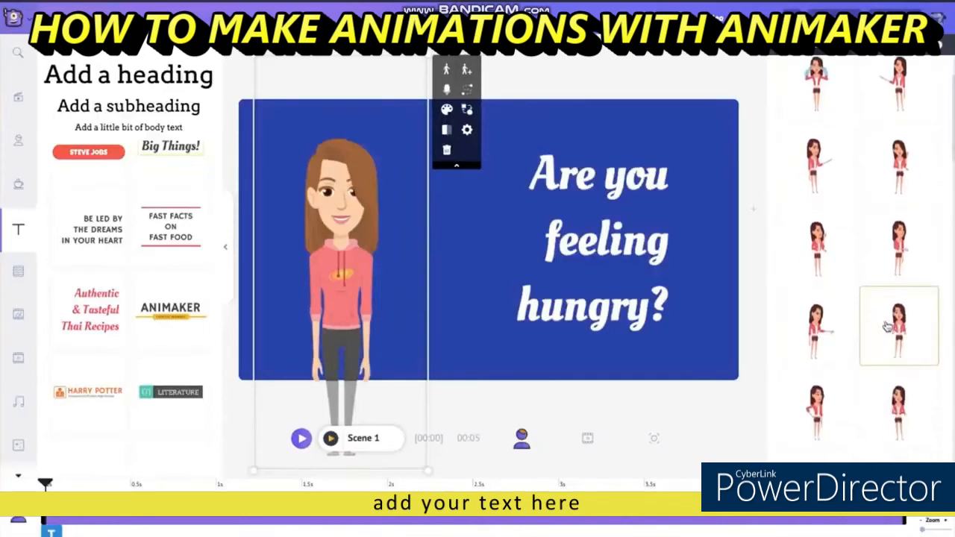
click(890, 408)
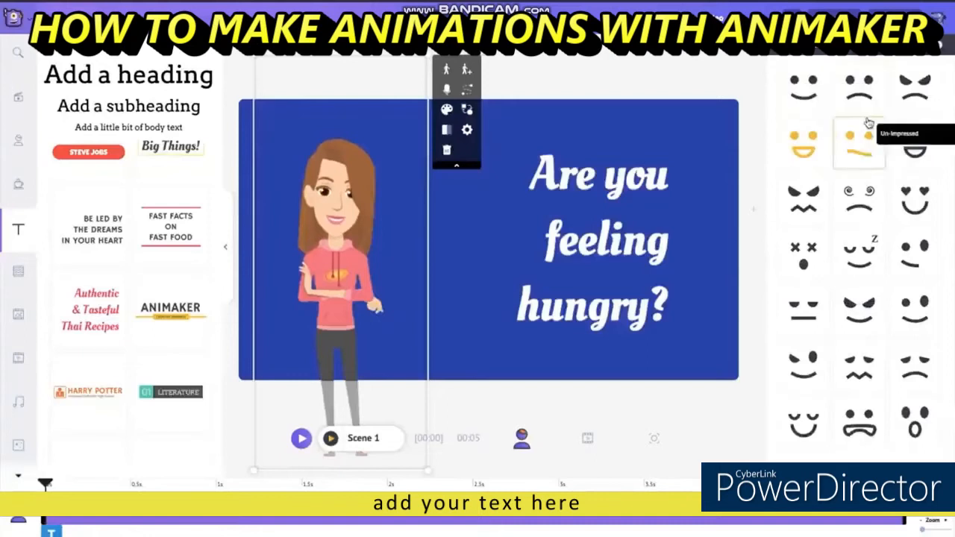
click(860, 93)
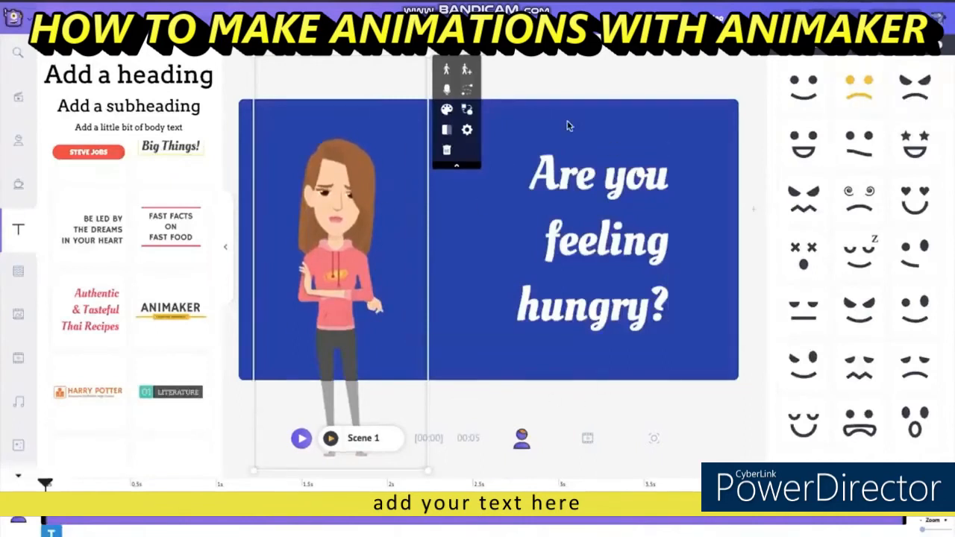
click(620, 89)
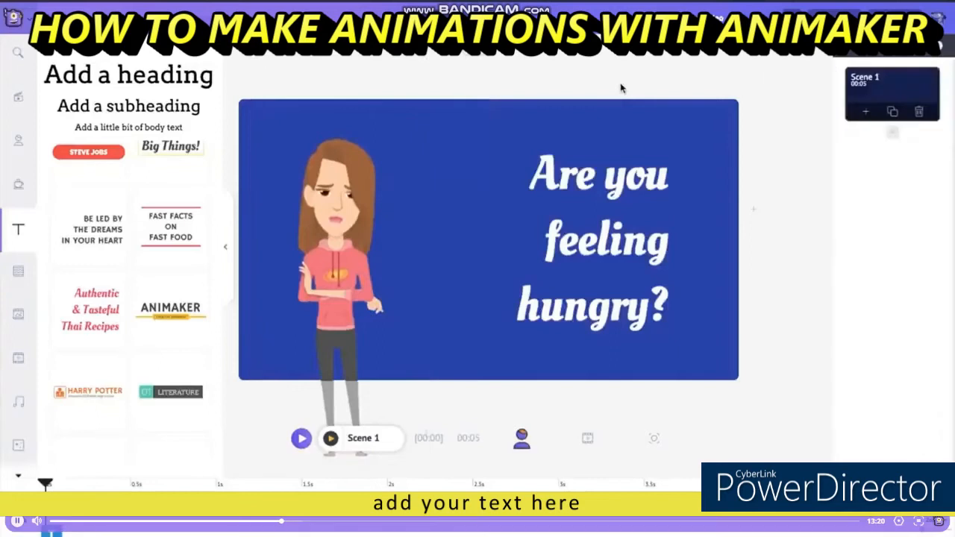
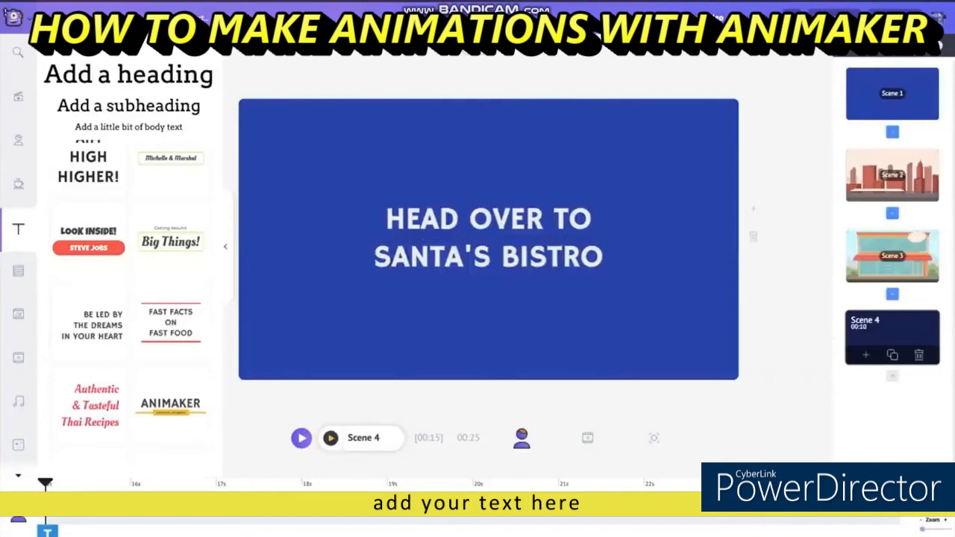
Shorten Scene 4 to 5 seconds.
click(927, 504)
click(926, 505)
click(926, 504)
click(927, 504)
click(927, 505)
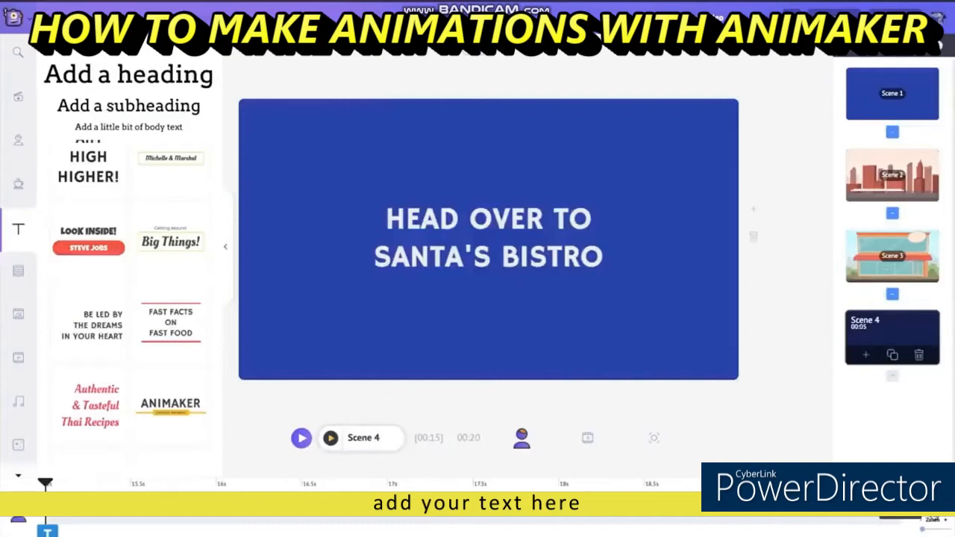
Add a fifth scene after Scene 4 and give it the pink room background from the Home category.
click(894, 380)
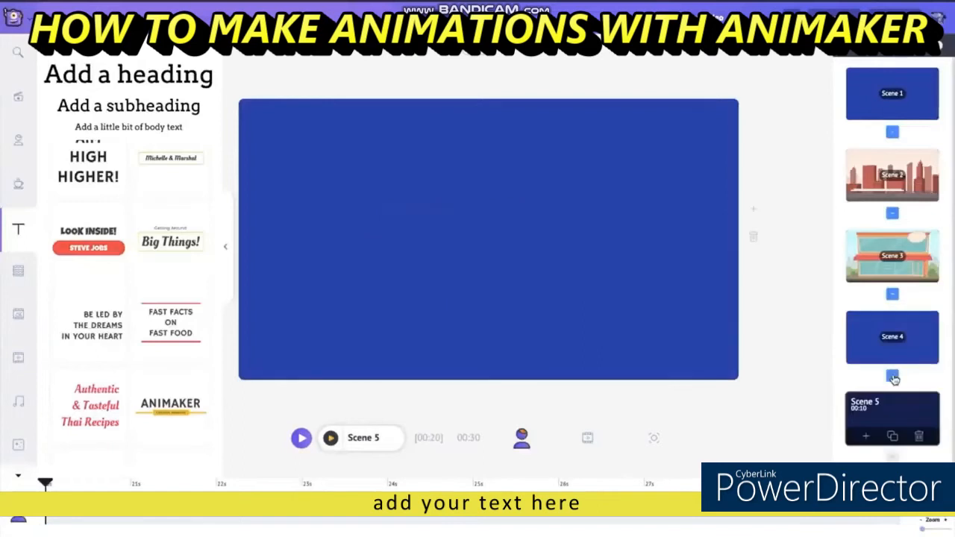
click(25, 275)
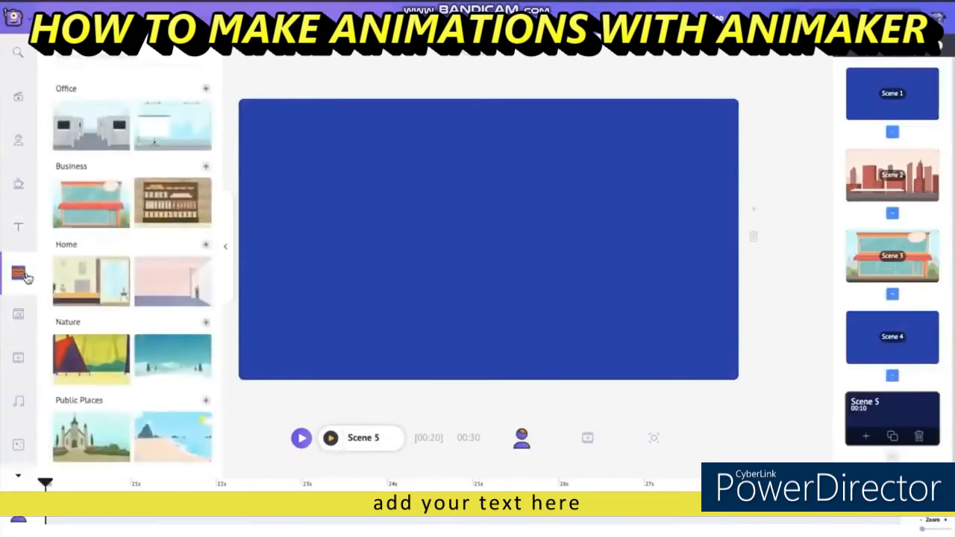
click(199, 288)
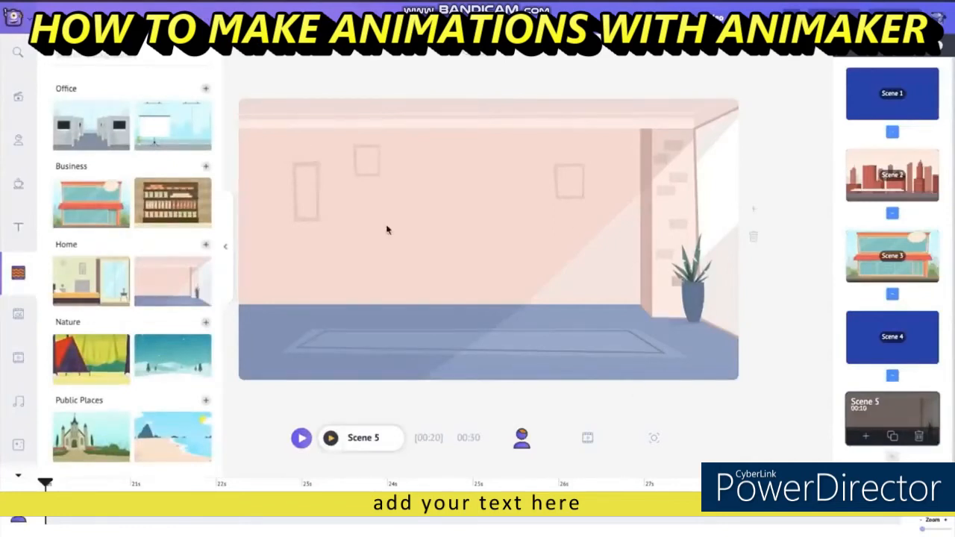
Search the library for "table", add the round table with the tablecloth, shrink it and move it down onto the room's floor.
click(19, 187)
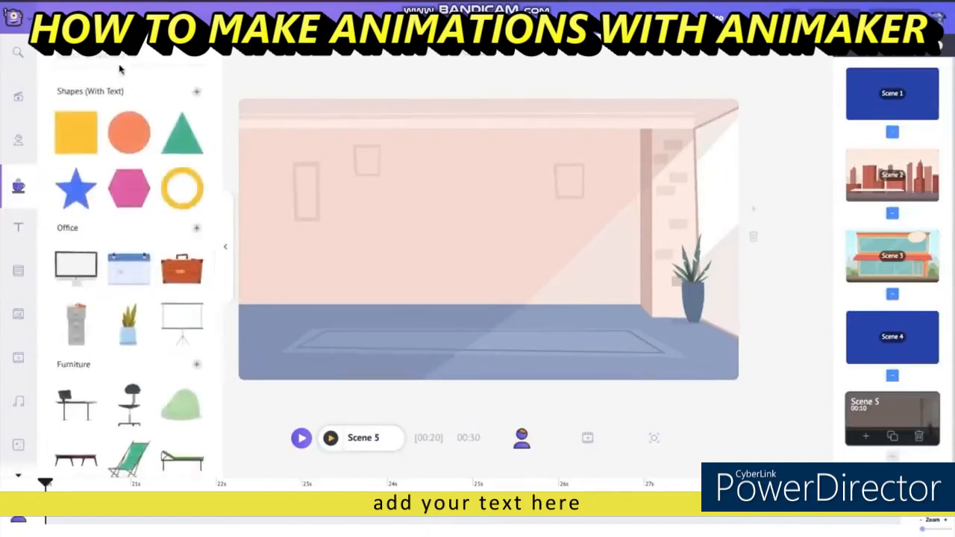
click(18, 53)
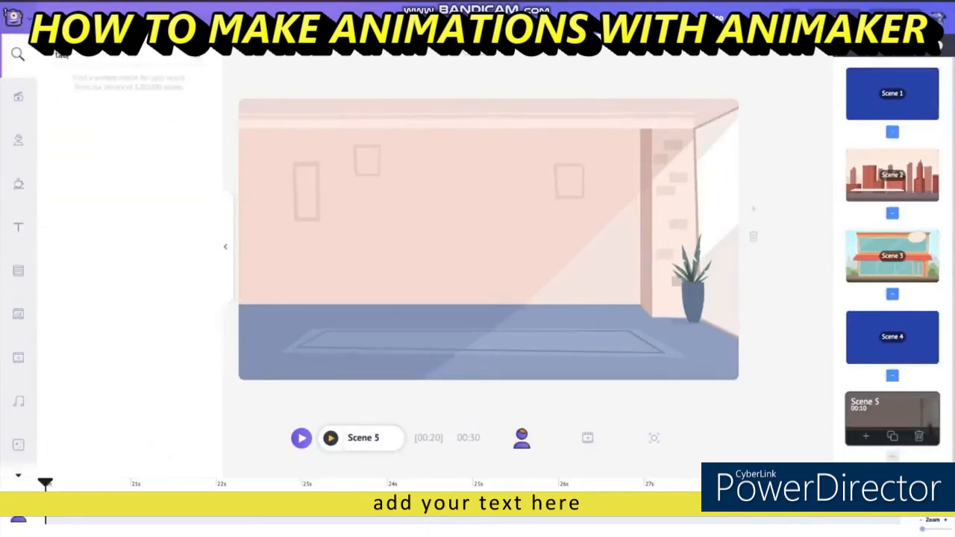
text(table)
key(Return)
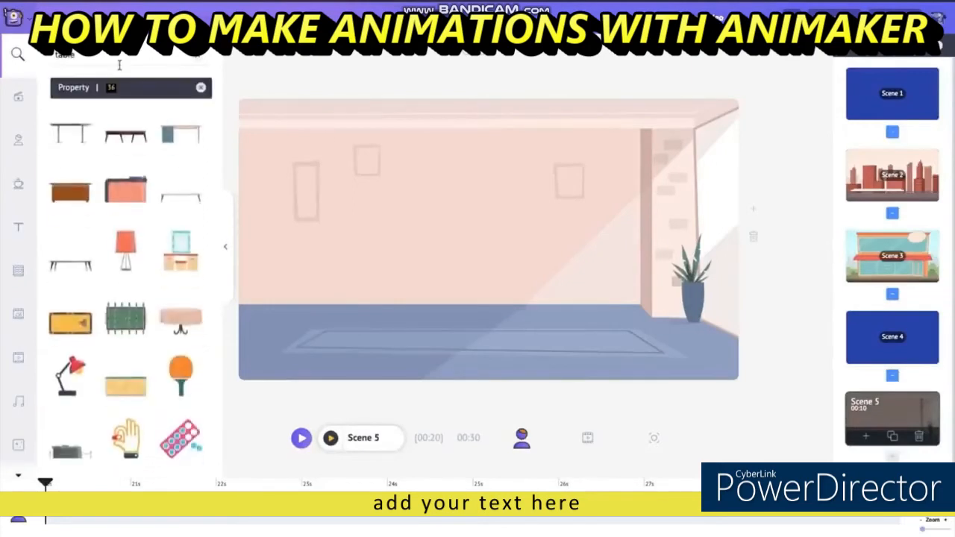
click(192, 318)
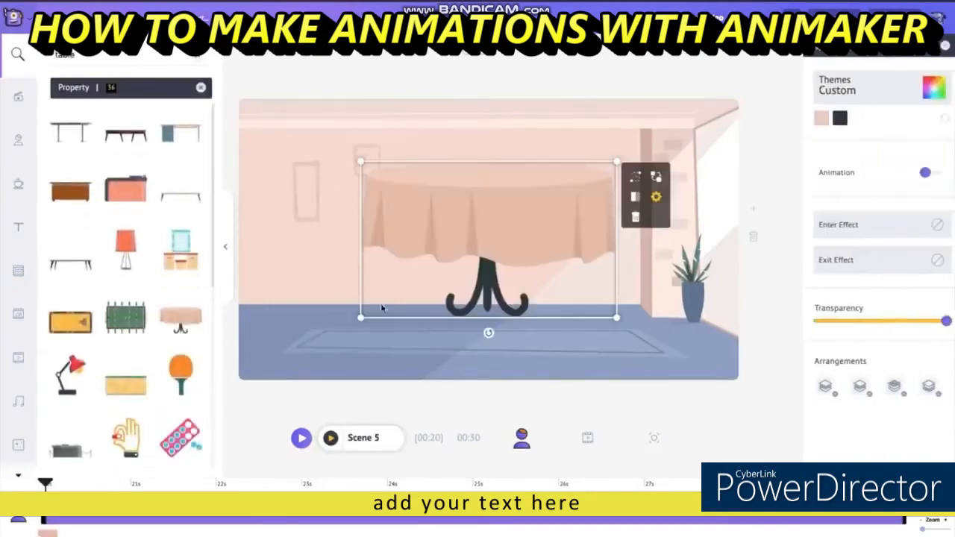
drag(362, 160, 458, 266)
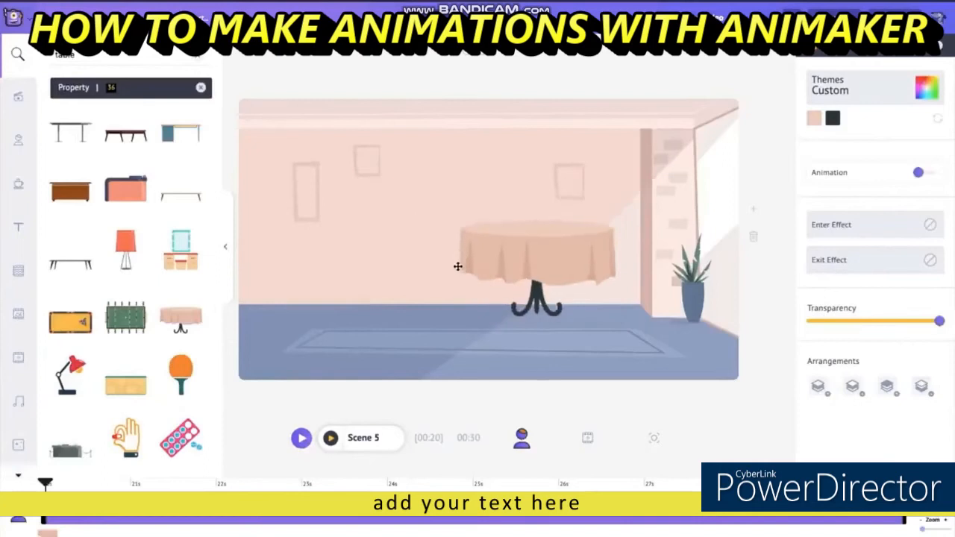
drag(532, 251, 533, 279)
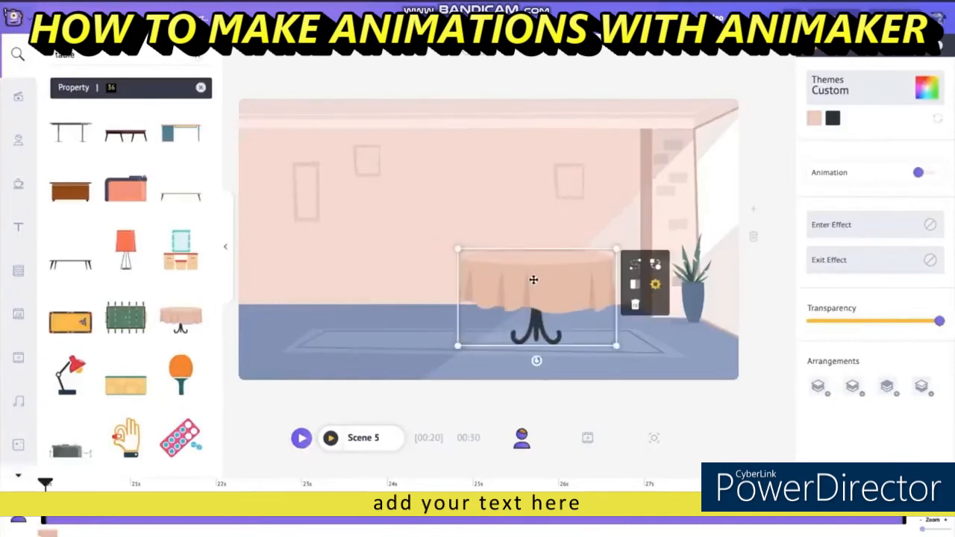
Recolour the tablecloth to the lightest grey of the colour palette and deselect the table.
click(813, 121)
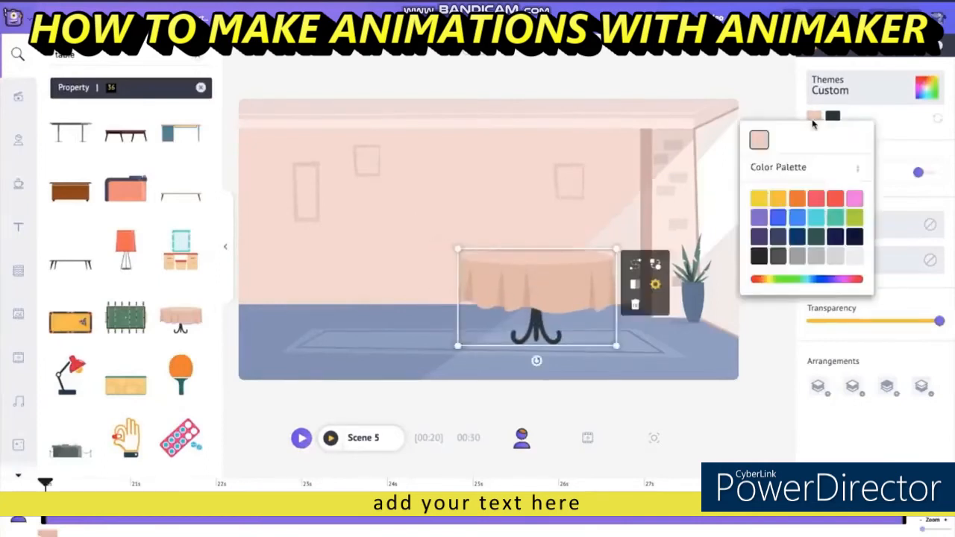
click(855, 257)
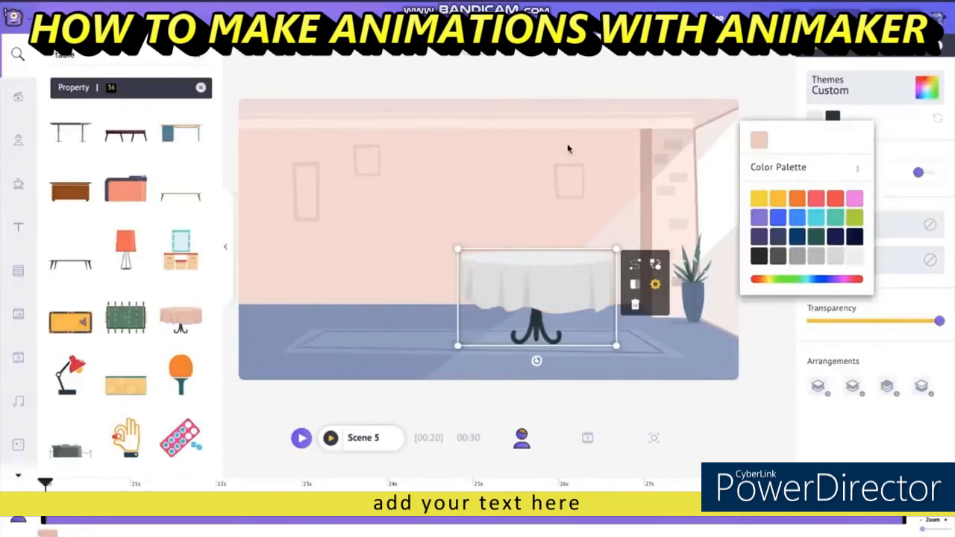
click(546, 188)
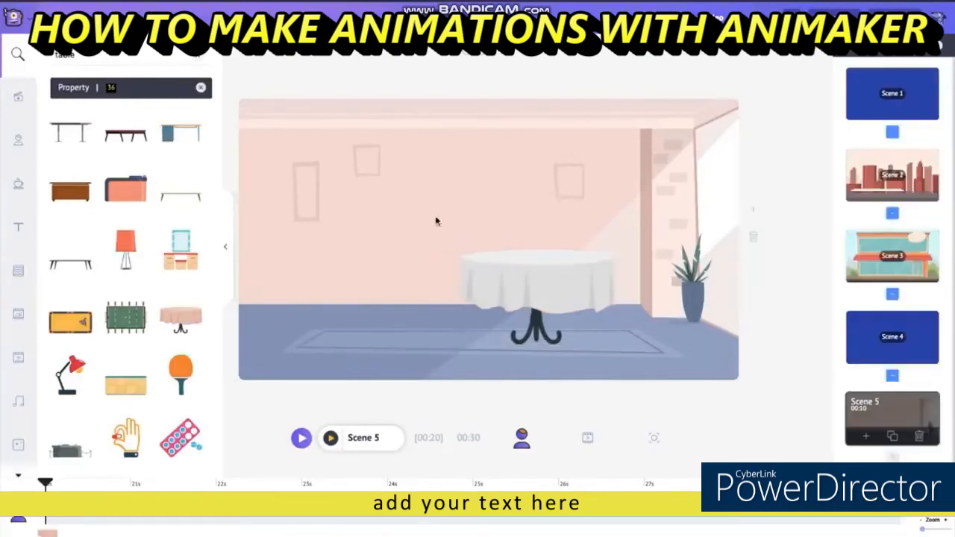
Add the black banner text template "THE BLACK HOLE" to Scene 5 and move it up near the top edge of the room.
click(25, 233)
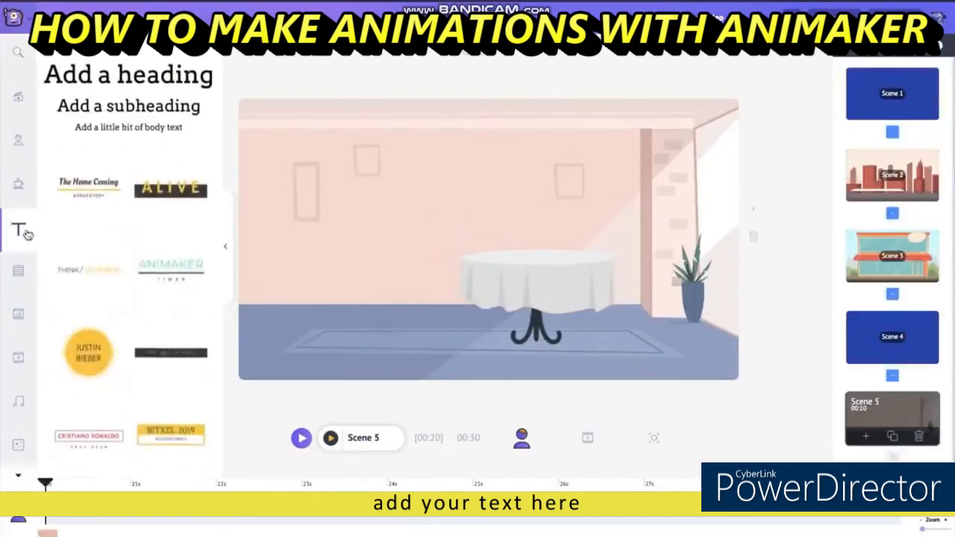
scroll(90, 239, down, 2)
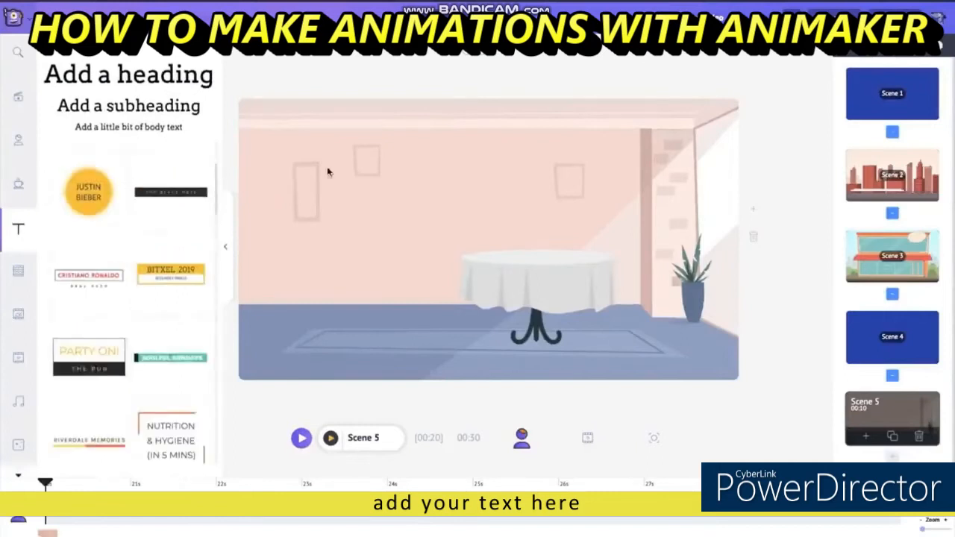
click(170, 192)
drag(433, 181, 436, 121)
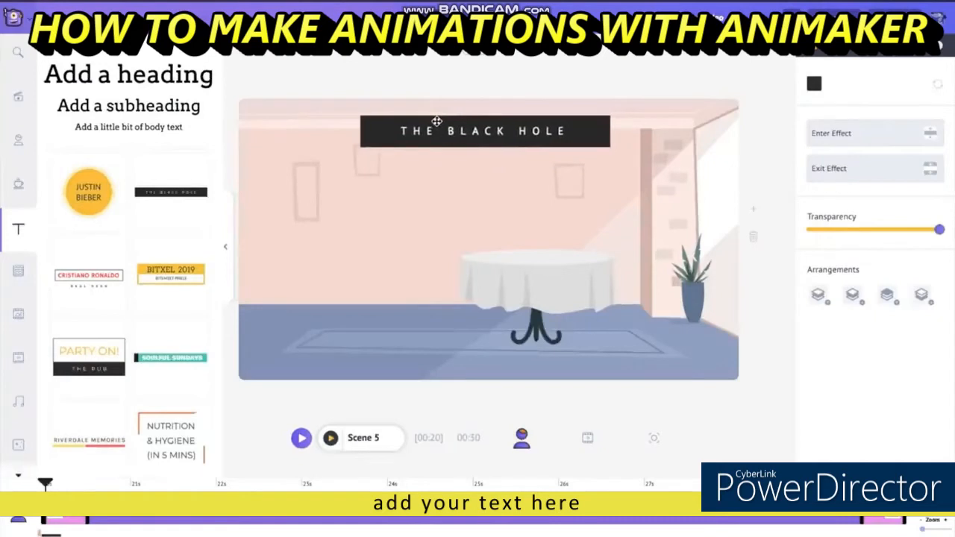
Replace the black banner's text with "Try out our special menu".
double_click(446, 131)
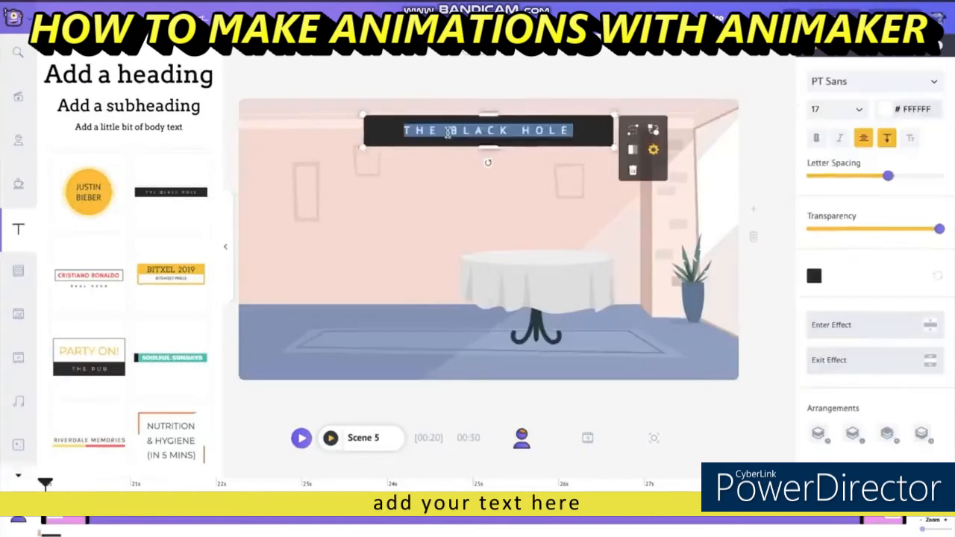
text(Try o)
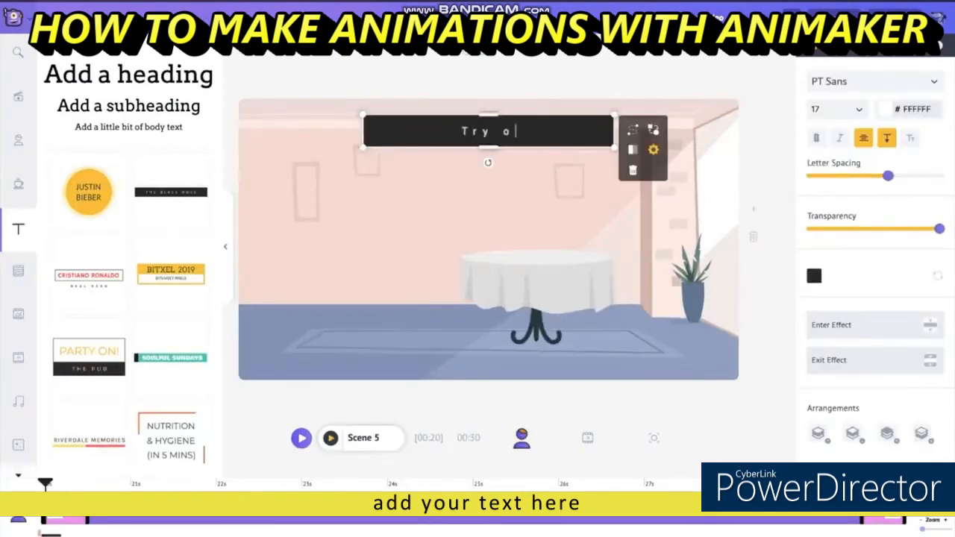
text(ut o)
text(ur spec)
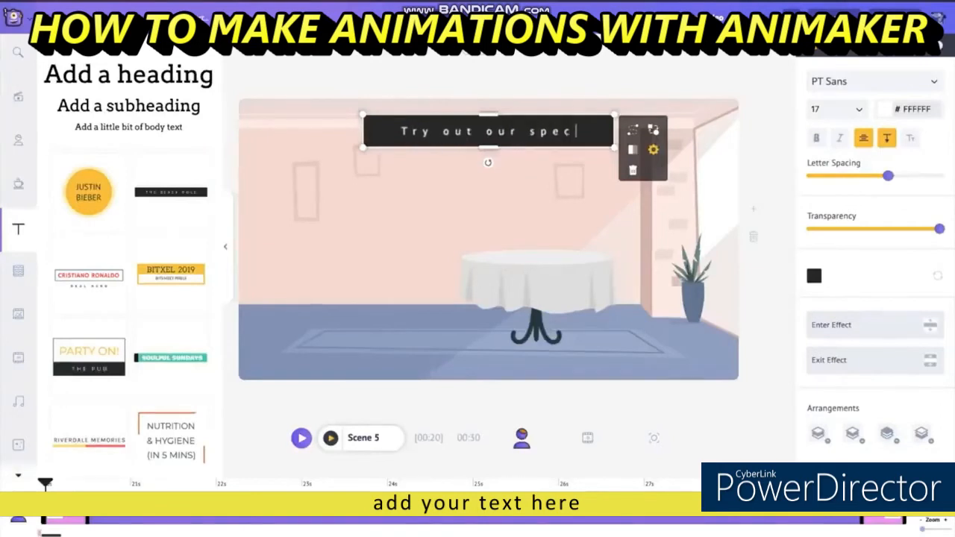
text(ial menu)
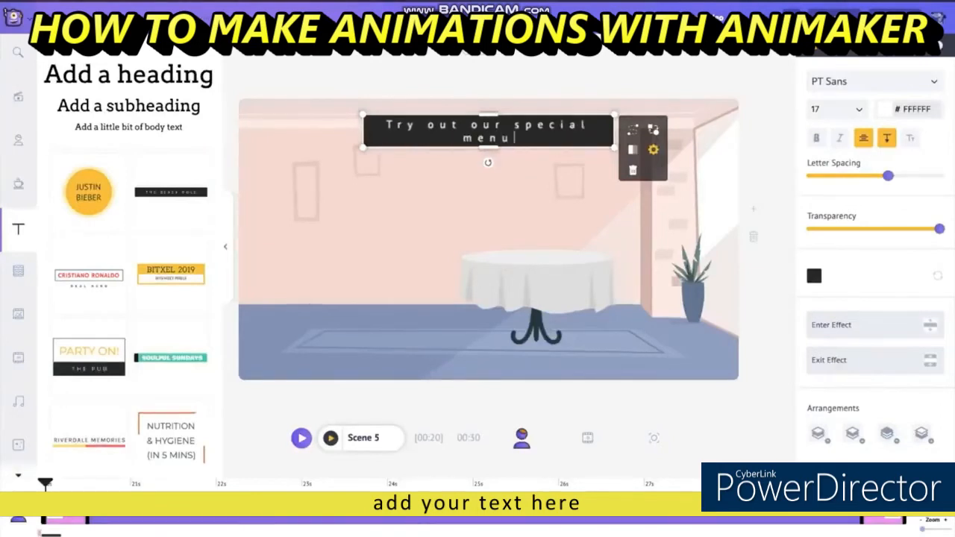
Set the banner text's font size to 14 and add an exclamation mark at its end.
drag(516, 141, 366, 117)
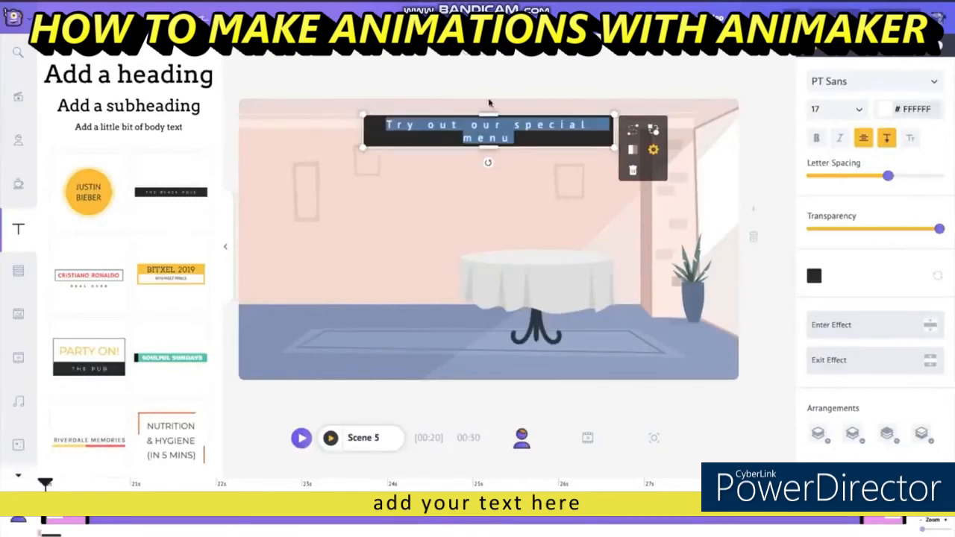
click(859, 110)
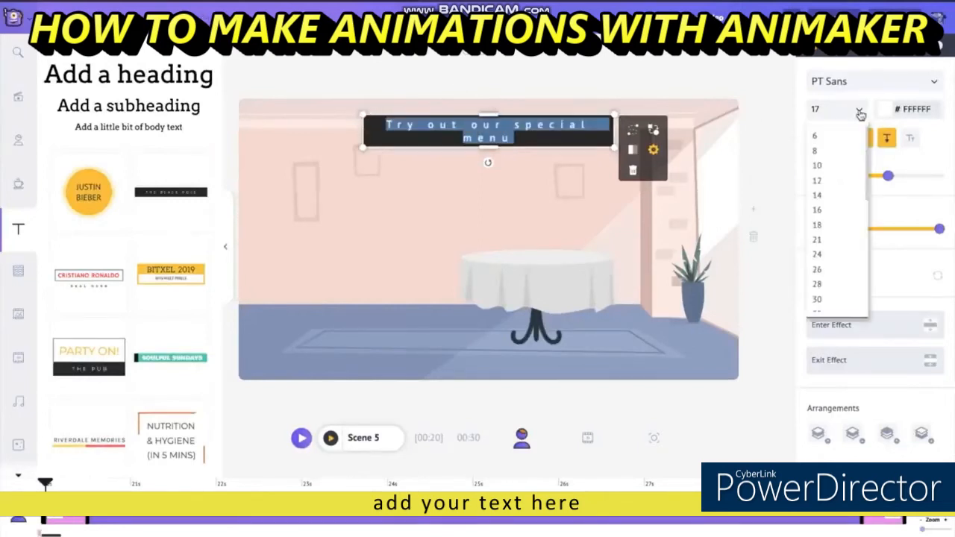
click(822, 211)
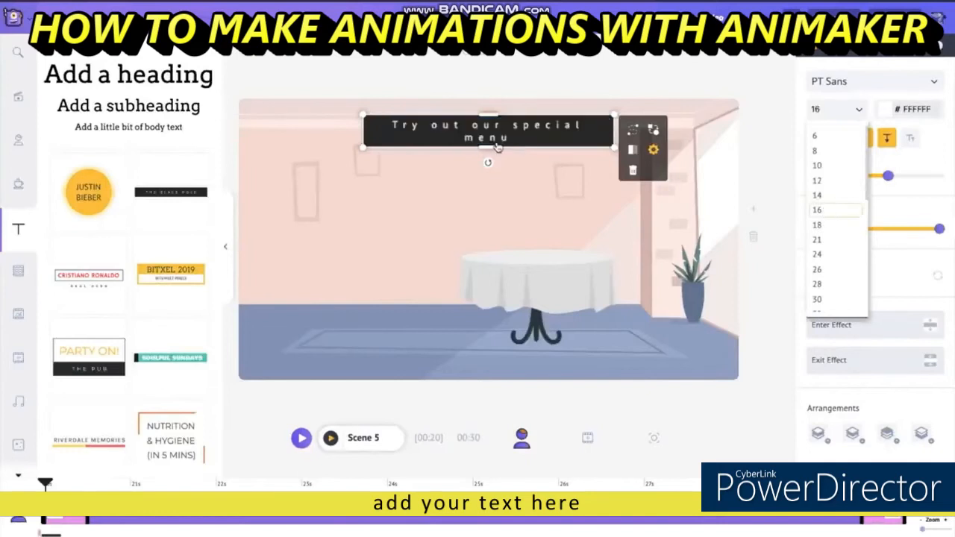
click(843, 199)
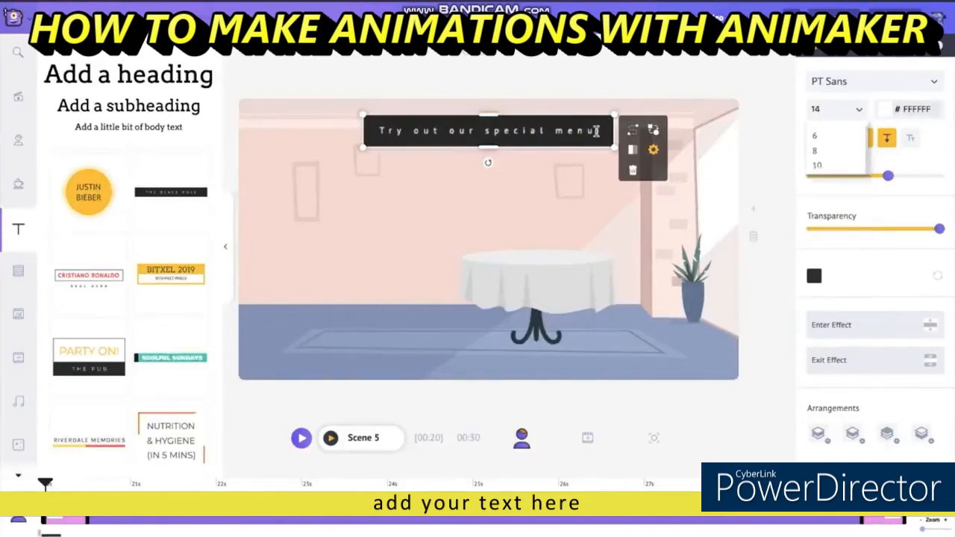
text(!)
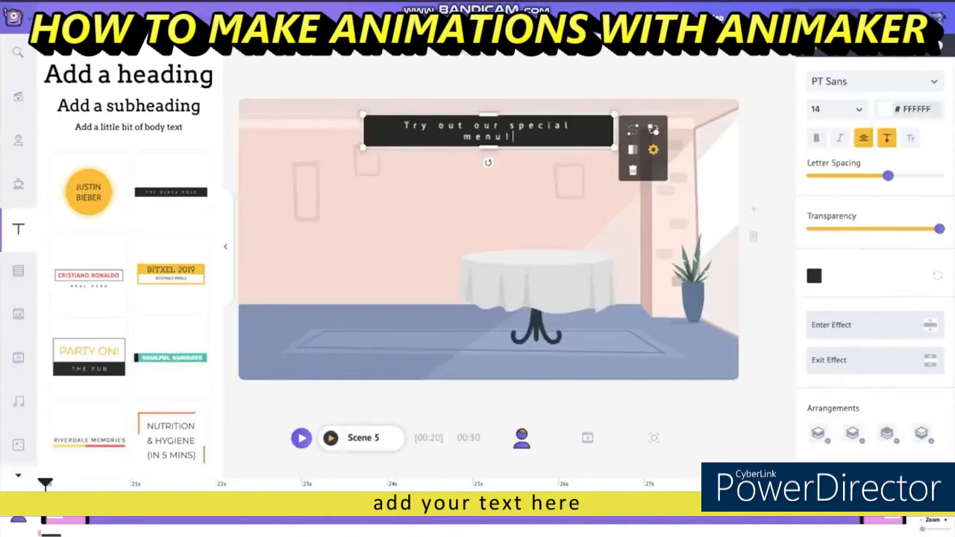
Enlarge the banner slightly, set its text to size 14 again so it fits on one line, and centre the banner horizontally.
drag(363, 146, 344, 151)
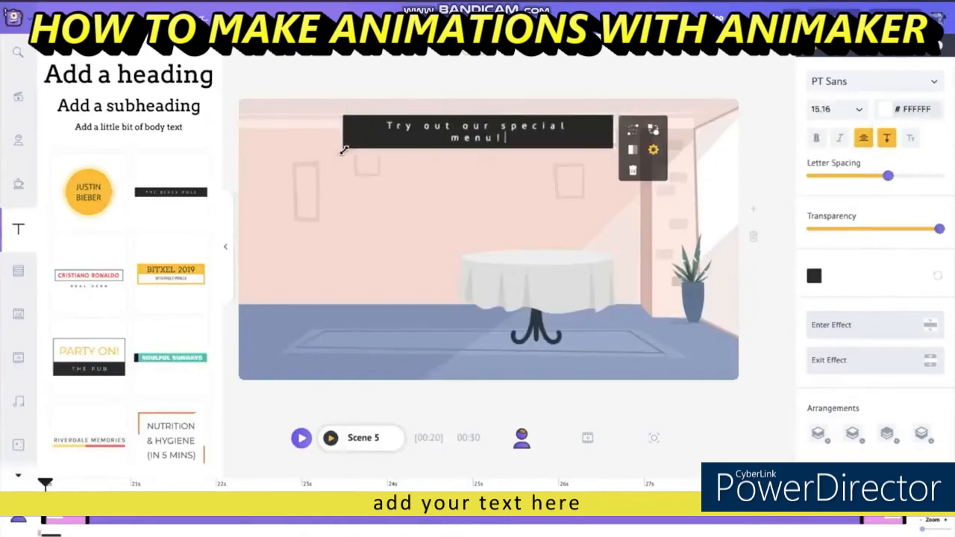
click(533, 147)
double_click(528, 146)
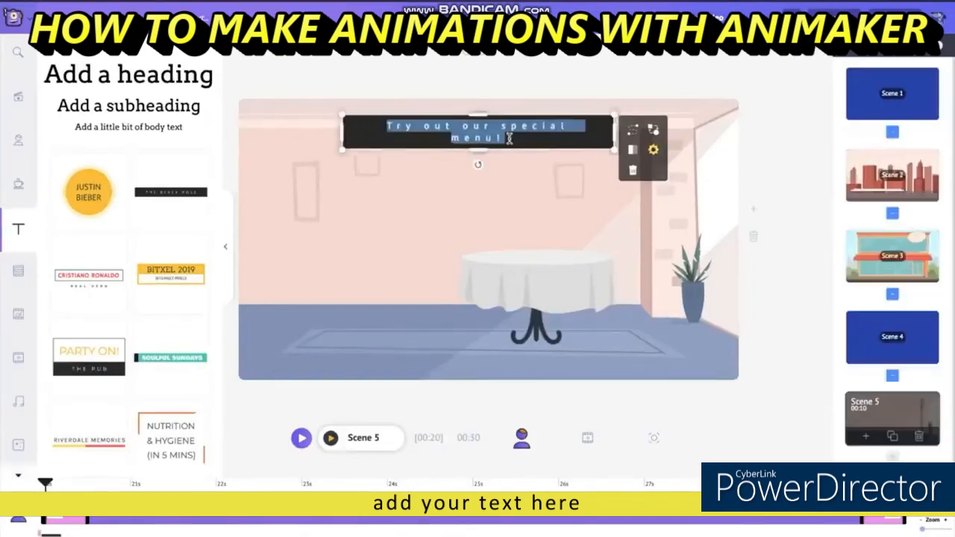
click(859, 110)
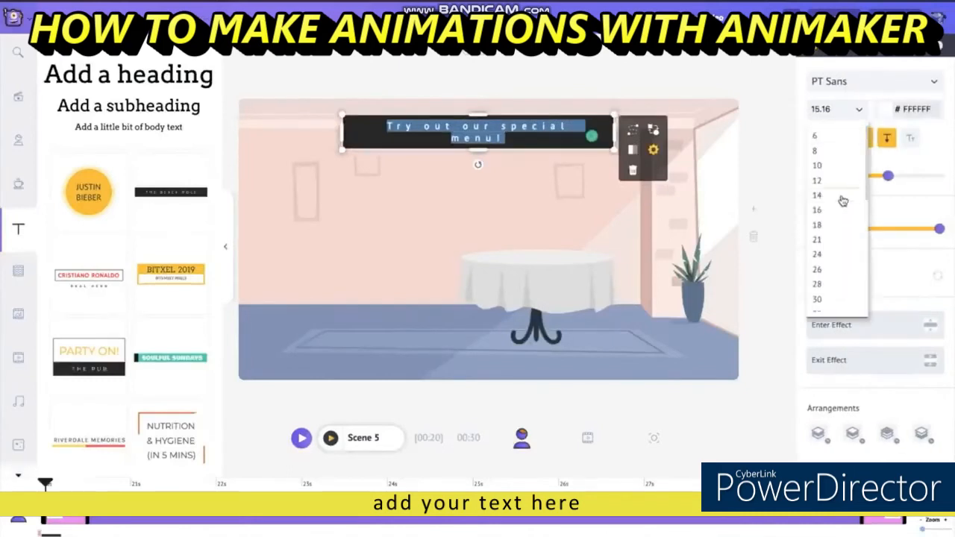
click(817, 195)
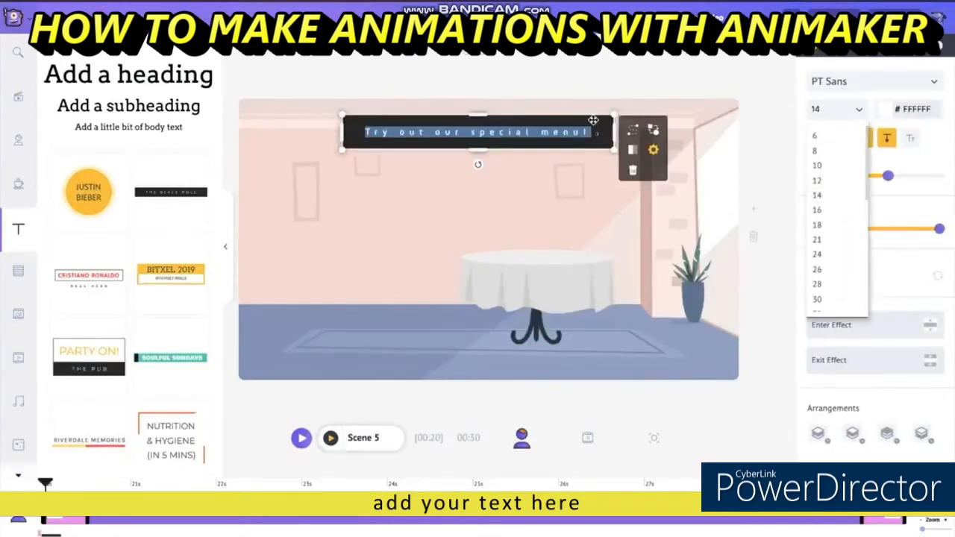
click(596, 119)
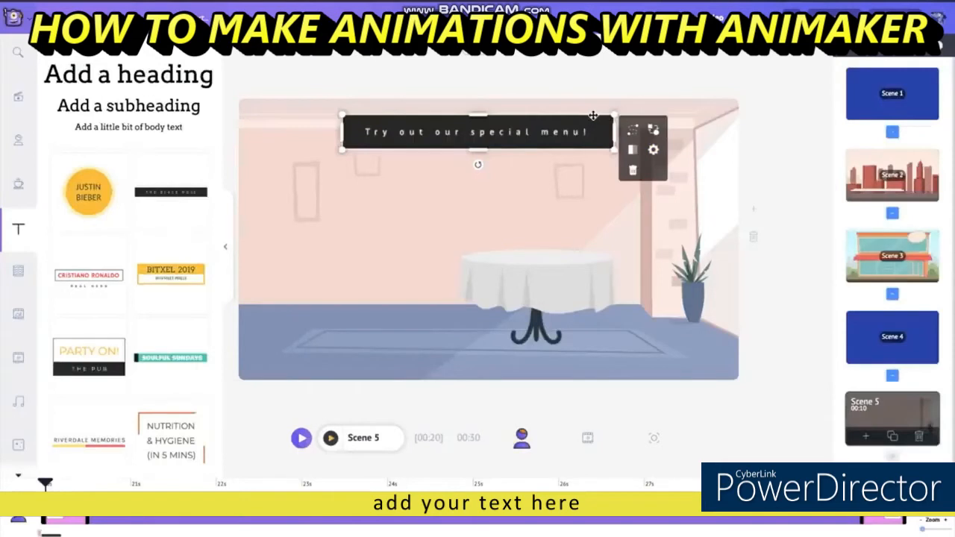
drag(593, 115, 603, 118)
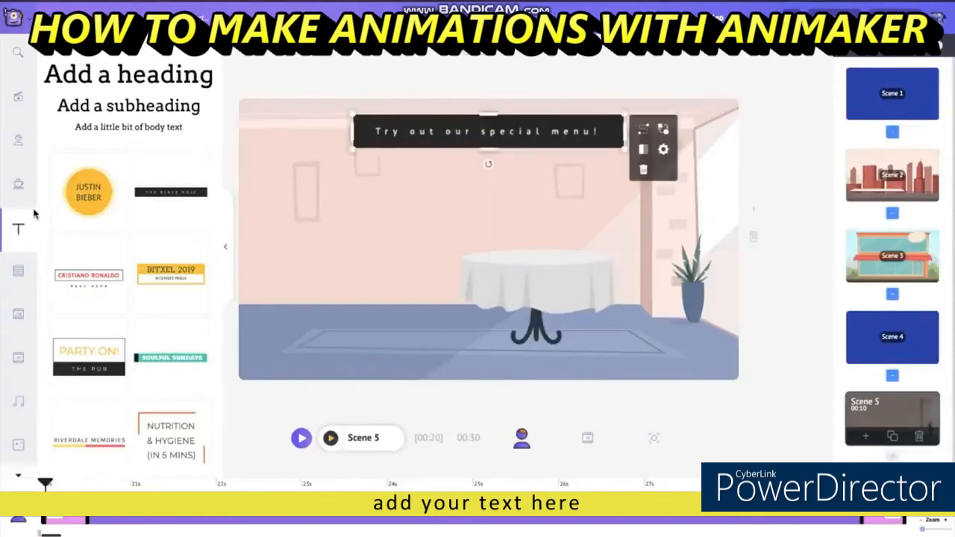
Add the brown-haired woman in the pink top from the Casual characters and place her beside the table.
click(19, 139)
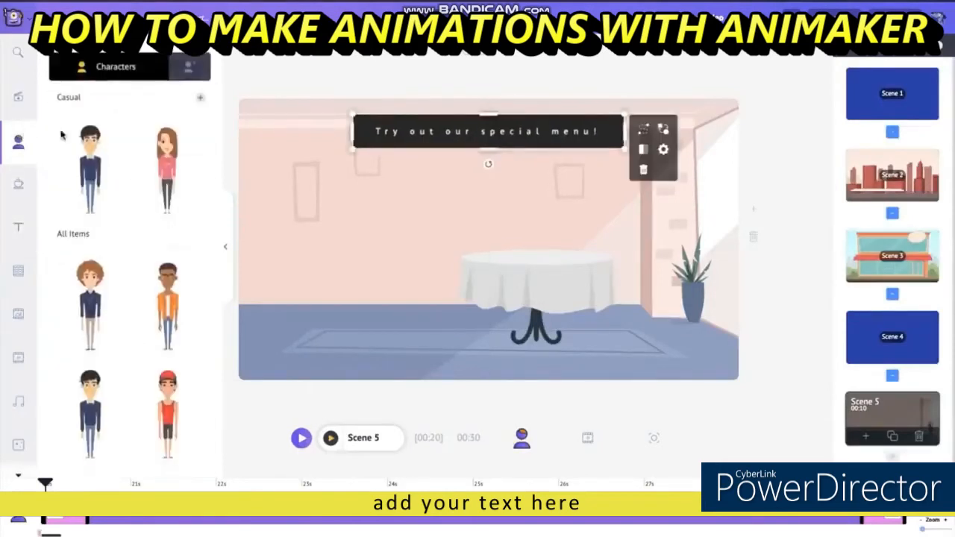
click(163, 157)
drag(423, 195, 400, 200)
Give the woman the jumping, cheering action with raised arms and move her slightly away from the table and down.
scroll(880, 231, down, 5)
scroll(883, 232, down, 3)
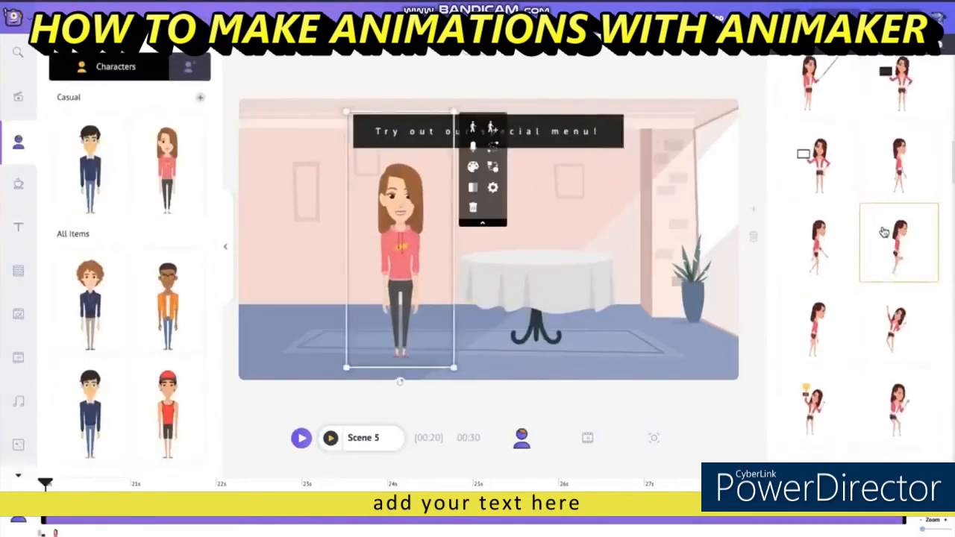
click(893, 300)
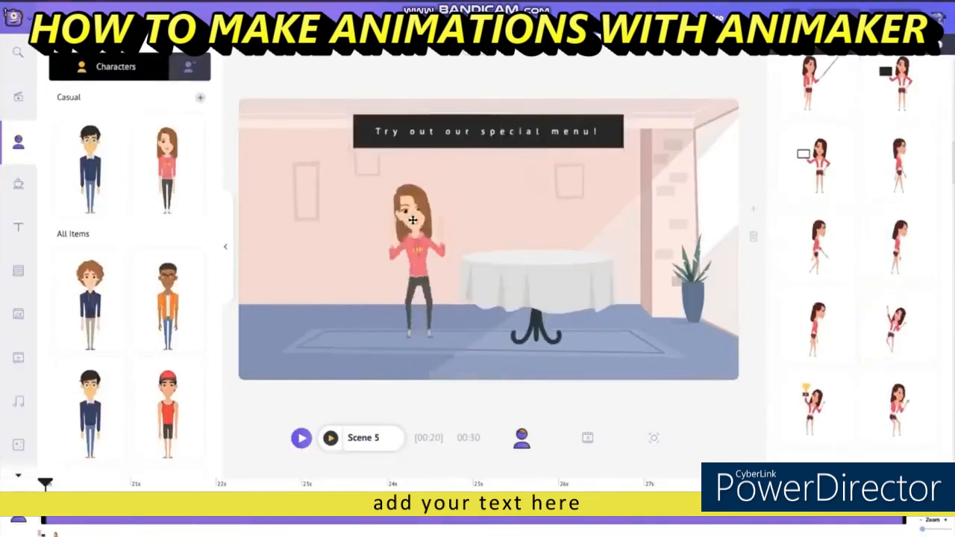
drag(412, 219, 401, 226)
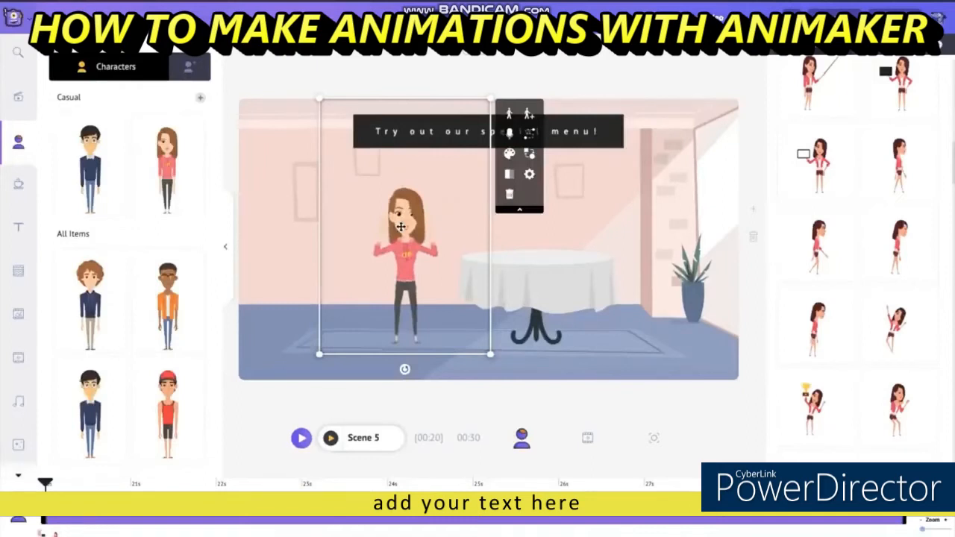
Open the voice recorder from the woman's voice options and close it without recording.
click(509, 134)
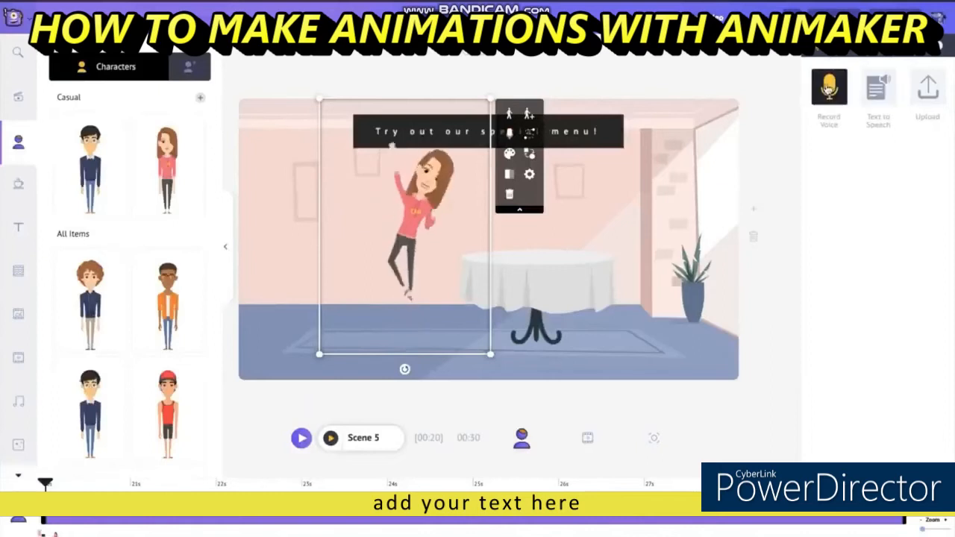
click(830, 88)
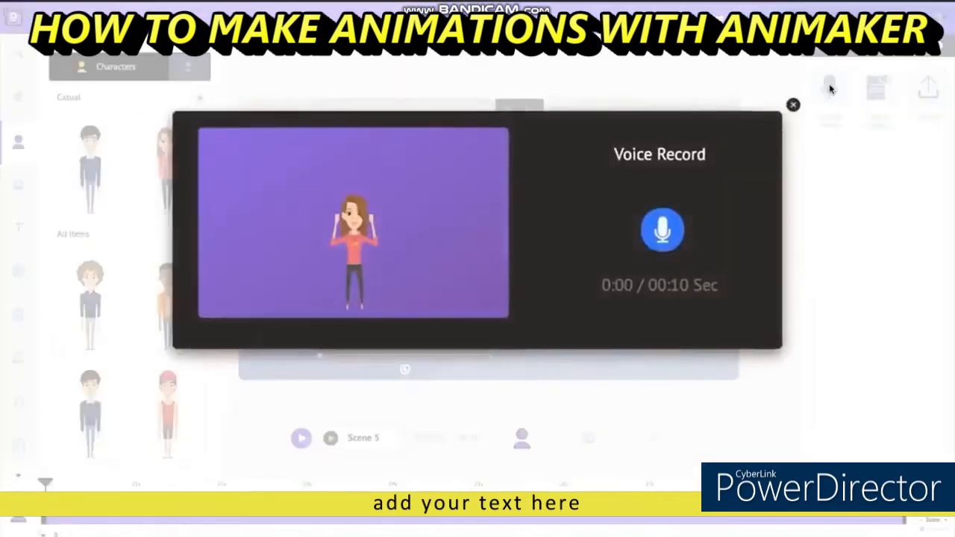
click(793, 106)
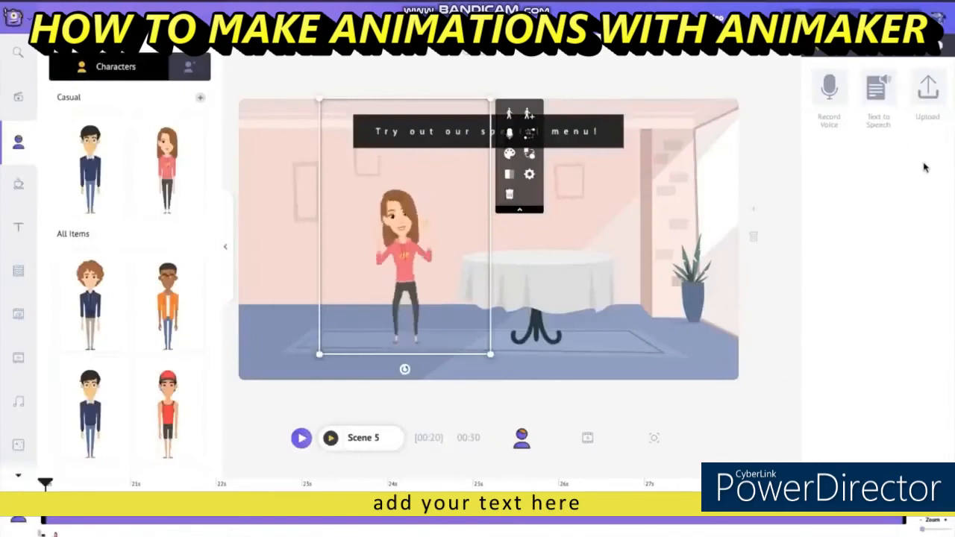
Upload the "Scream Of Joy" MP3 as the woman's voice and delete the extra audio clip from the timeline.
click(927, 91)
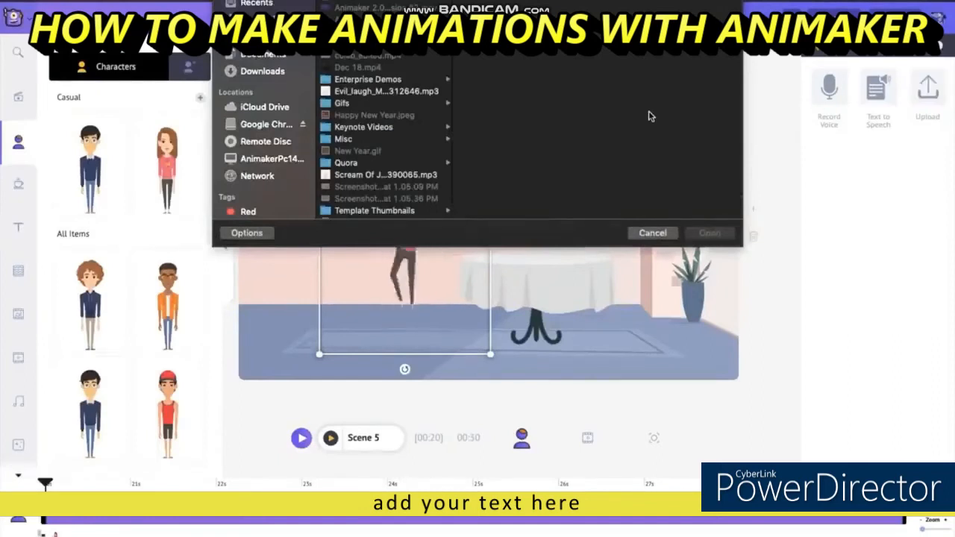
double_click(409, 178)
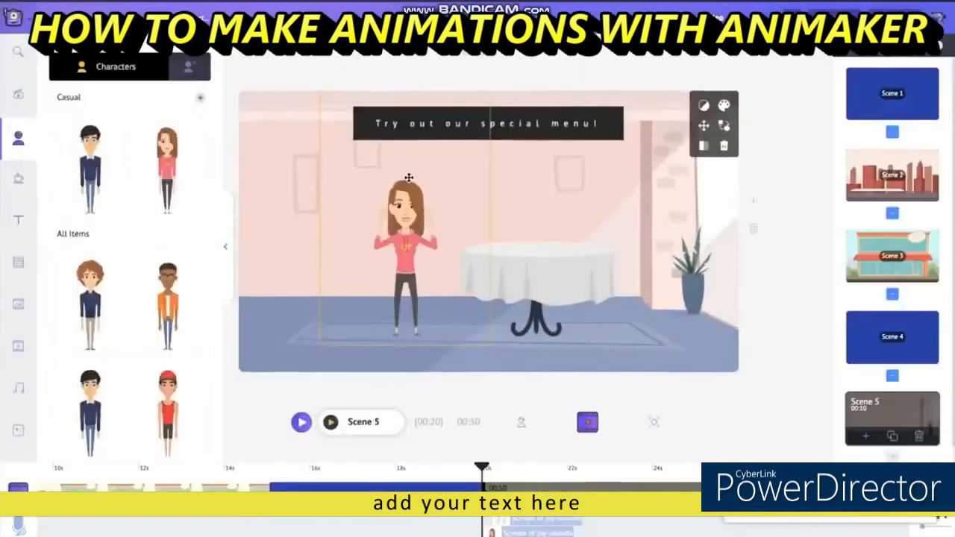
click(564, 521)
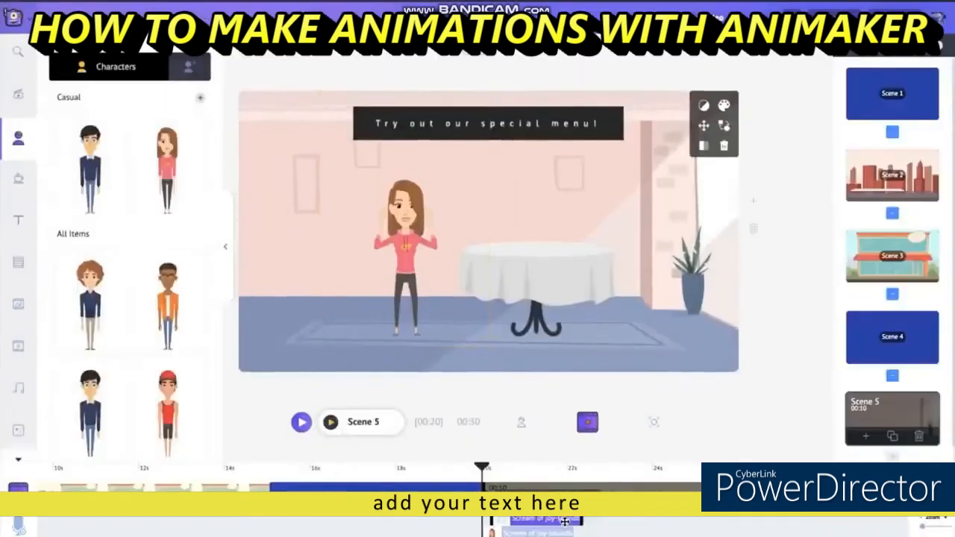
key(Delete)
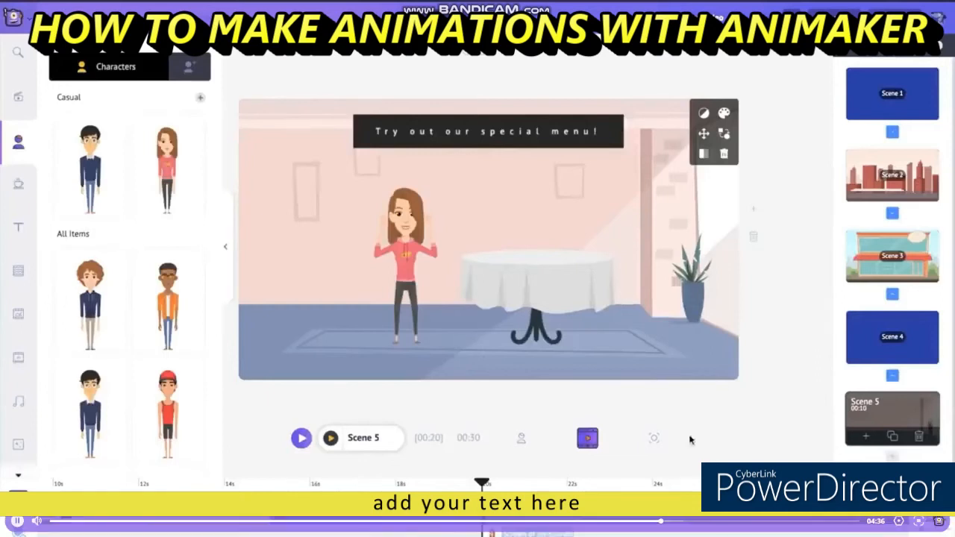
Preview Scene 5, stop playback and shorten the scene to 5 seconds.
click(328, 441)
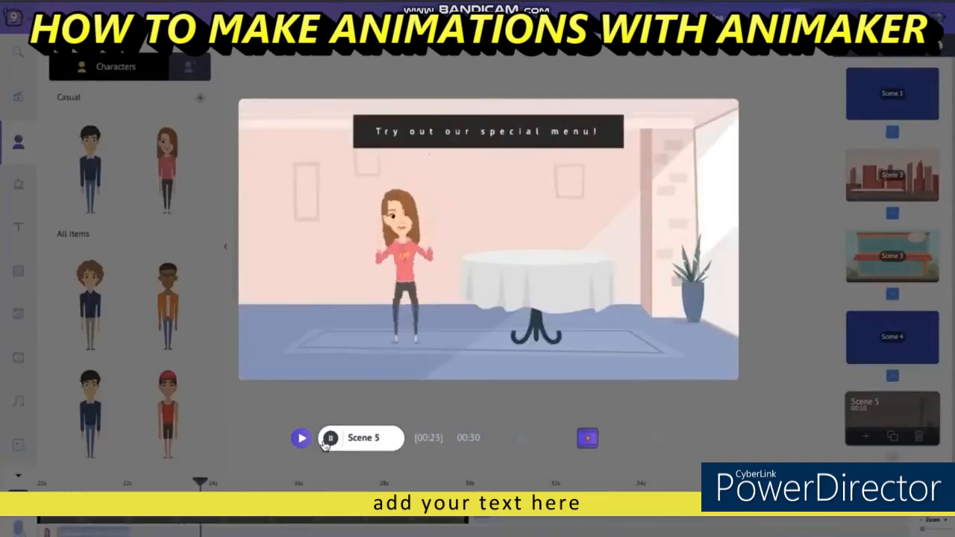
click(326, 443)
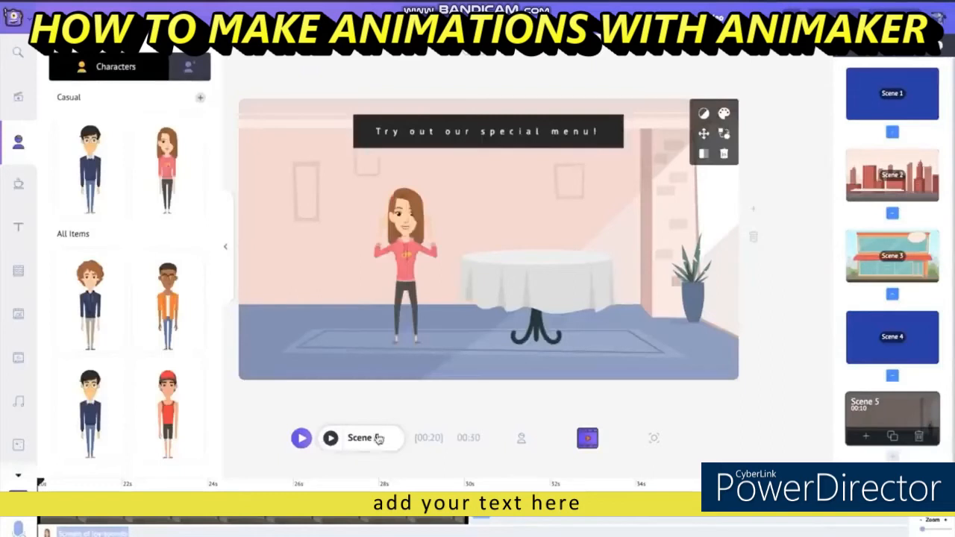
click(520, 439)
click(900, 485)
click(901, 485)
click(900, 485)
click(900, 484)
click(900, 485)
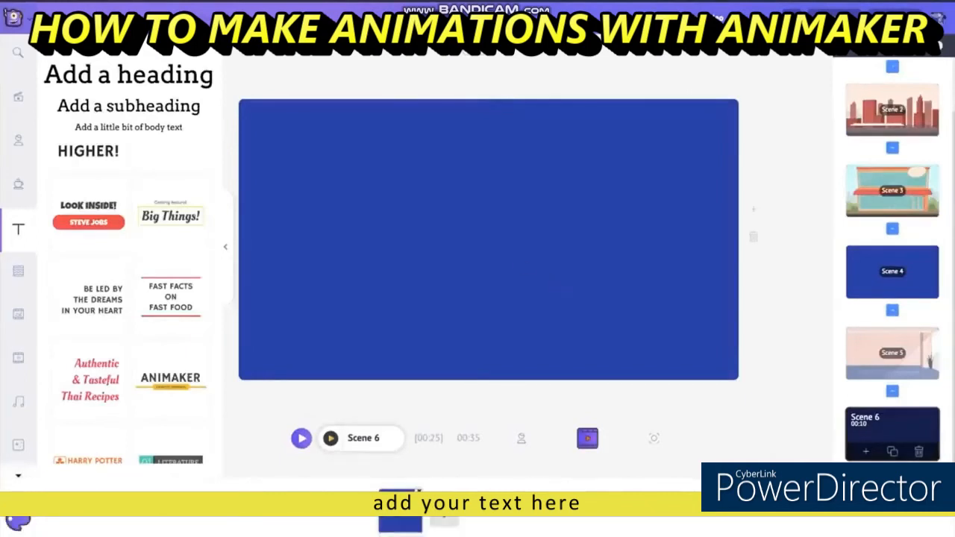
Recolour the blue background of Scene 6 to white and close the colour palette.
click(401, 519)
click(306, 525)
drag(371, 488, 364, 479)
click(18, 519)
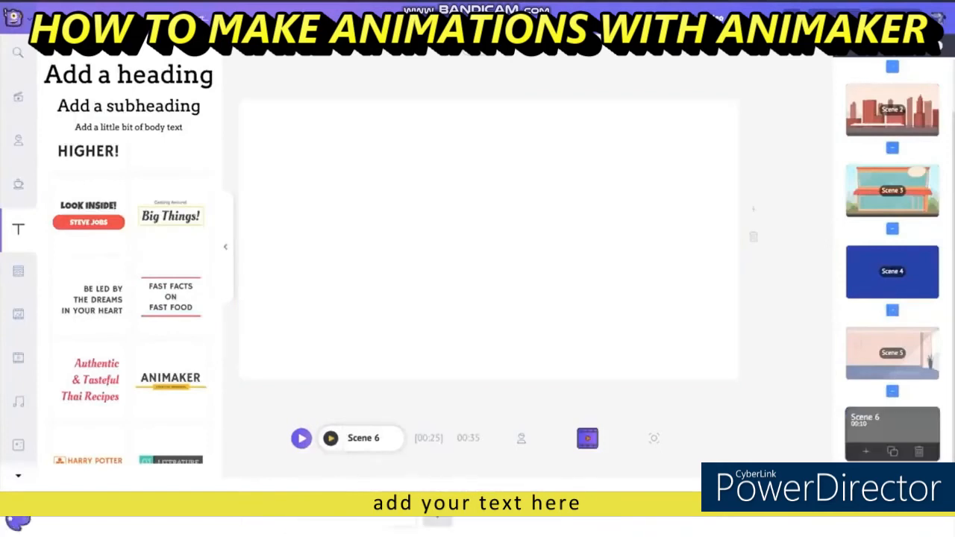
Search the properties for "santa" and add the Santa with a bell to Scene 6.
click(18, 186)
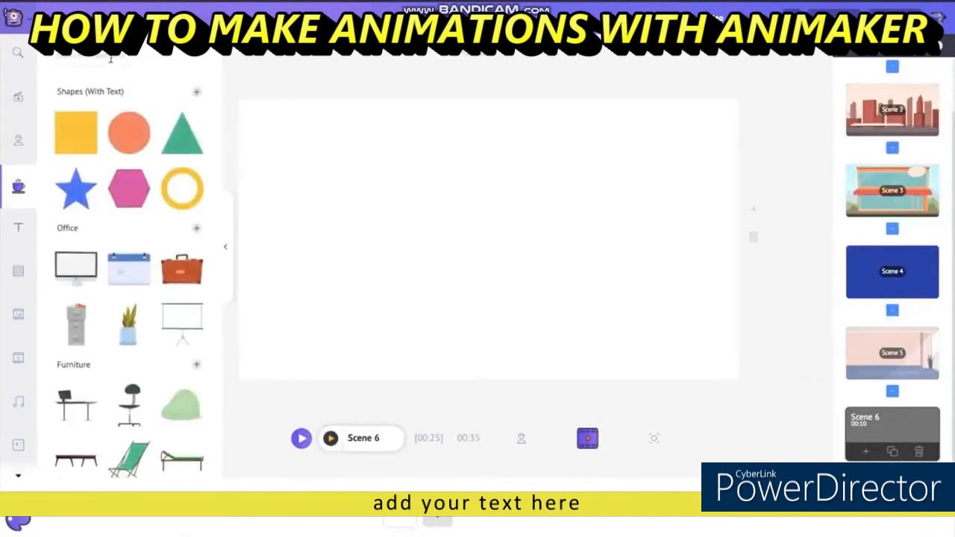
click(111, 60)
text(car)
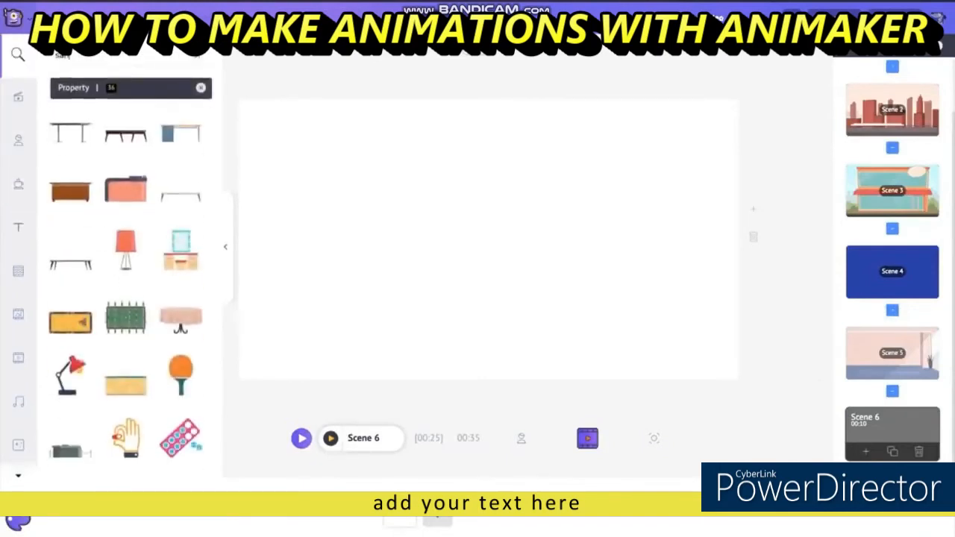
key(Return)
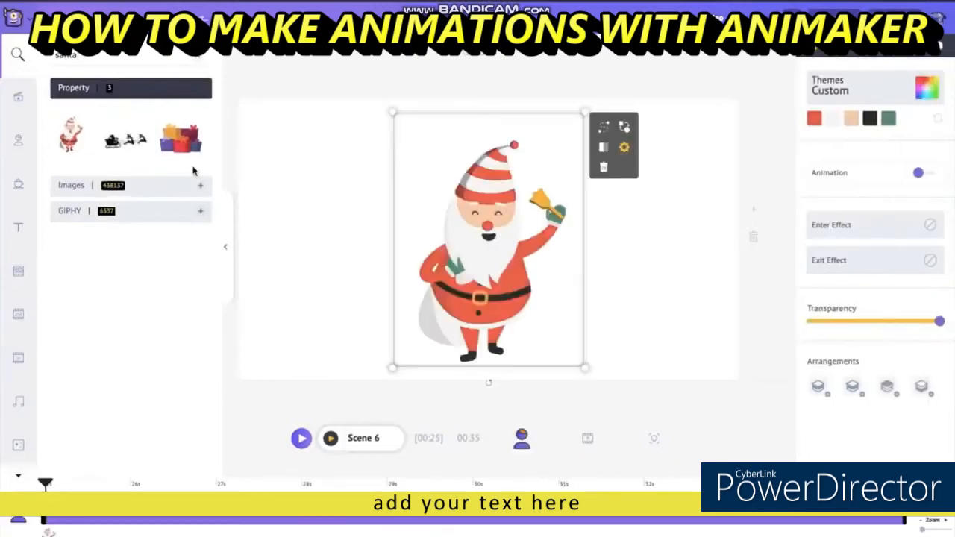
Shrink the Santa to a little over half its size and centre it in the upper part of the scene.
drag(393, 112, 465, 215)
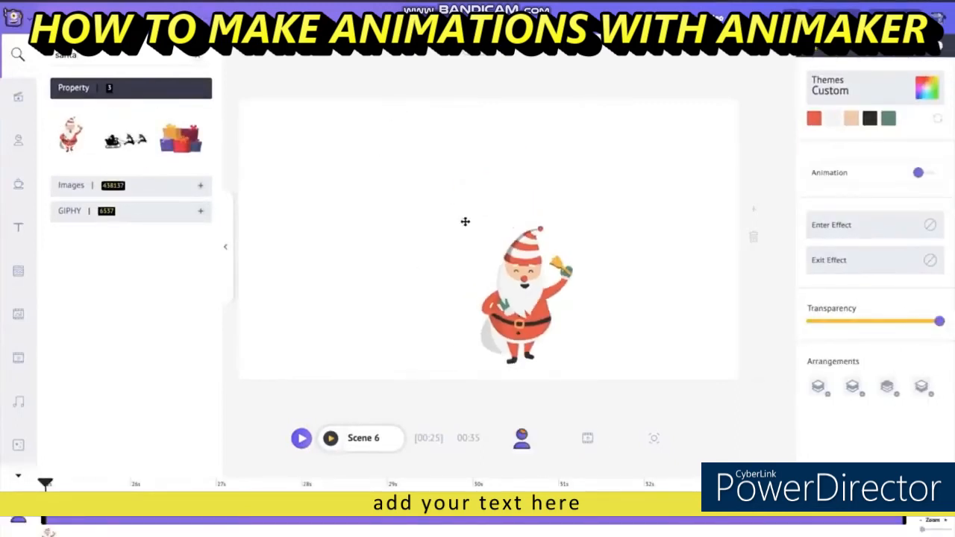
drag(514, 277, 460, 187)
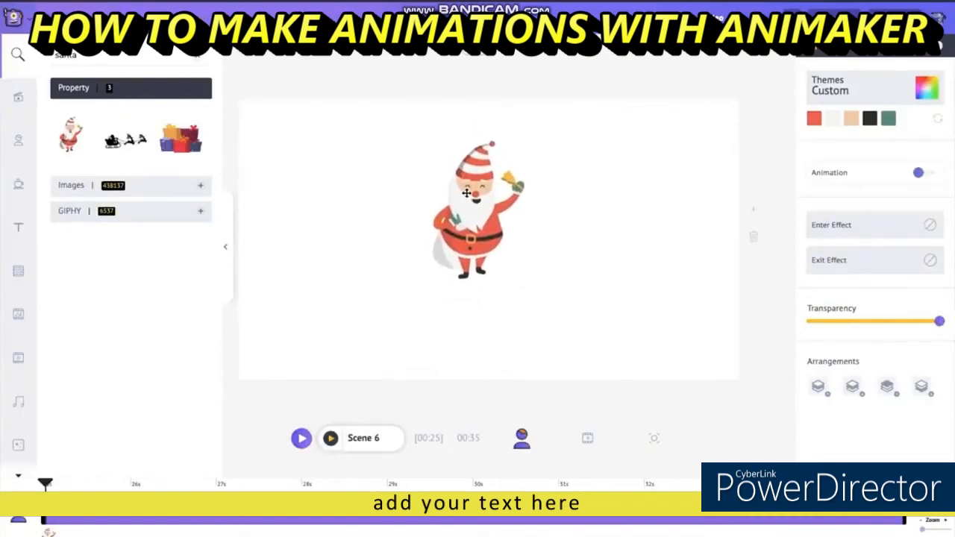
drag(468, 192, 467, 192)
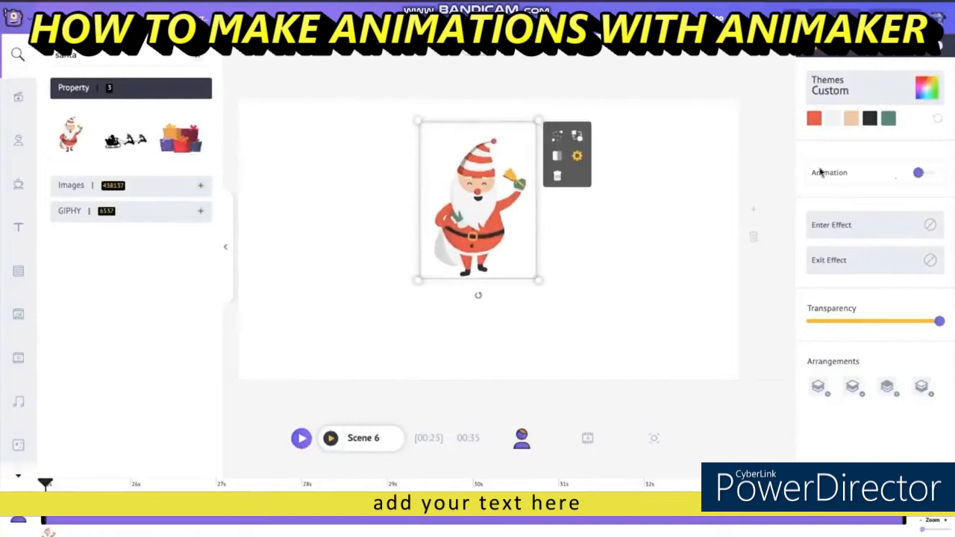
Turn on the Santa's animation and shorten Scene 6 to 5 seconds.
click(919, 173)
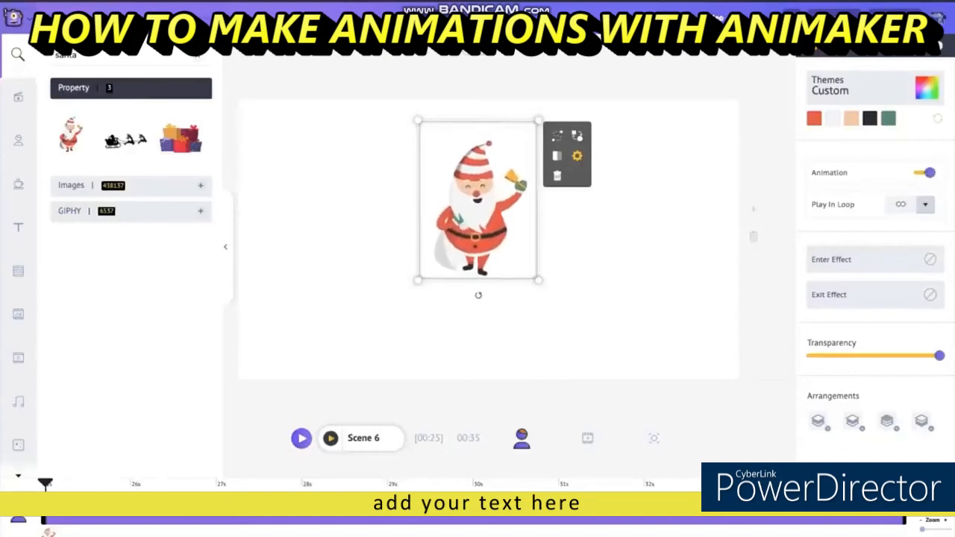
click(937, 517)
click(937, 516)
click(937, 516)
click(937, 516)
click(937, 516)
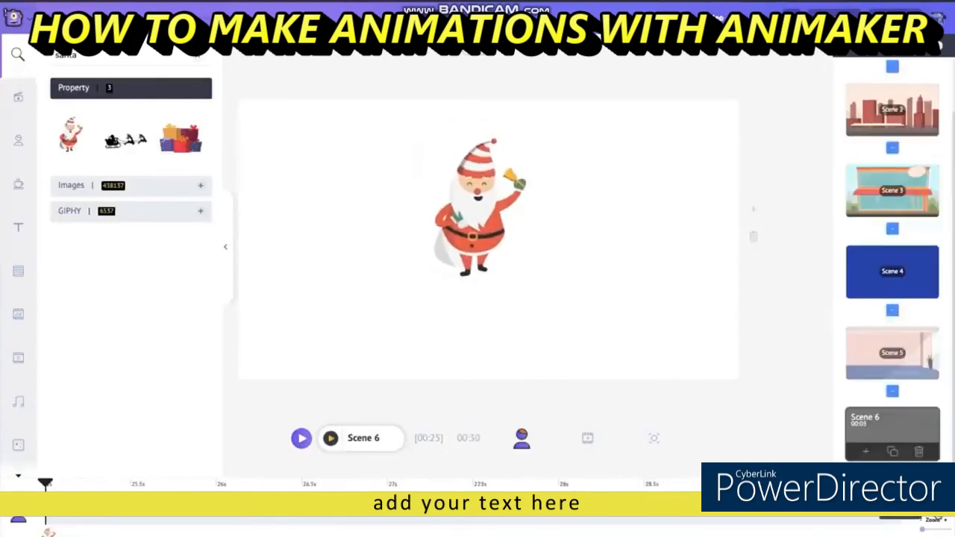
Add "The Home Coming" text template beneath the Santa and replace its title with "Santa's Bistro".
click(20, 228)
click(88, 181)
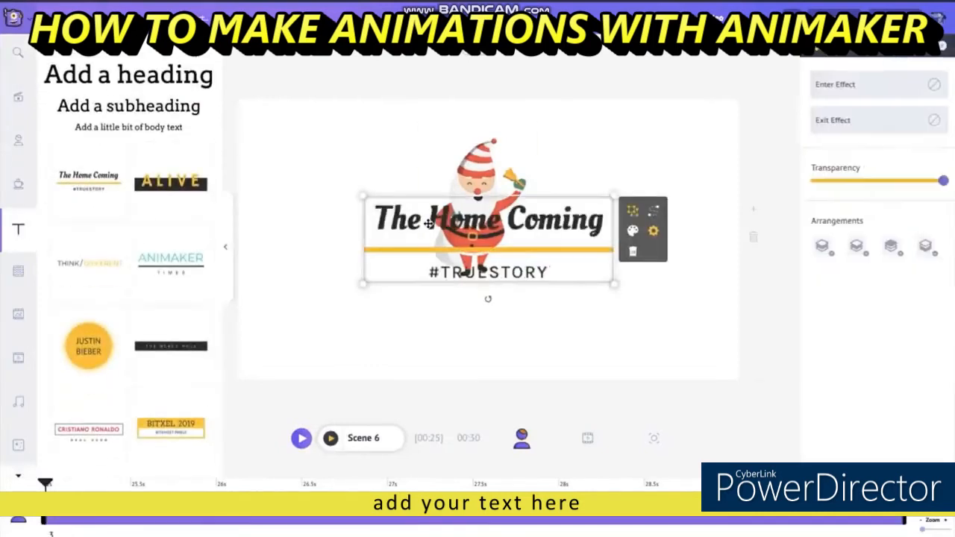
drag(413, 251, 406, 345)
double_click(446, 305)
text(Santa's Bistro)
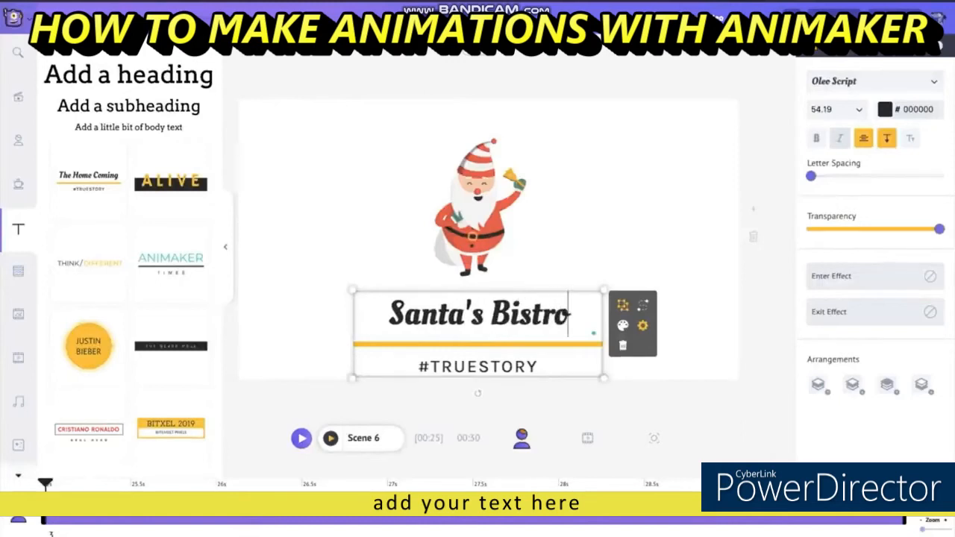
Change the hashtag line under the title to "#GOTTAEAT" and deselect the text.
double_click(518, 369)
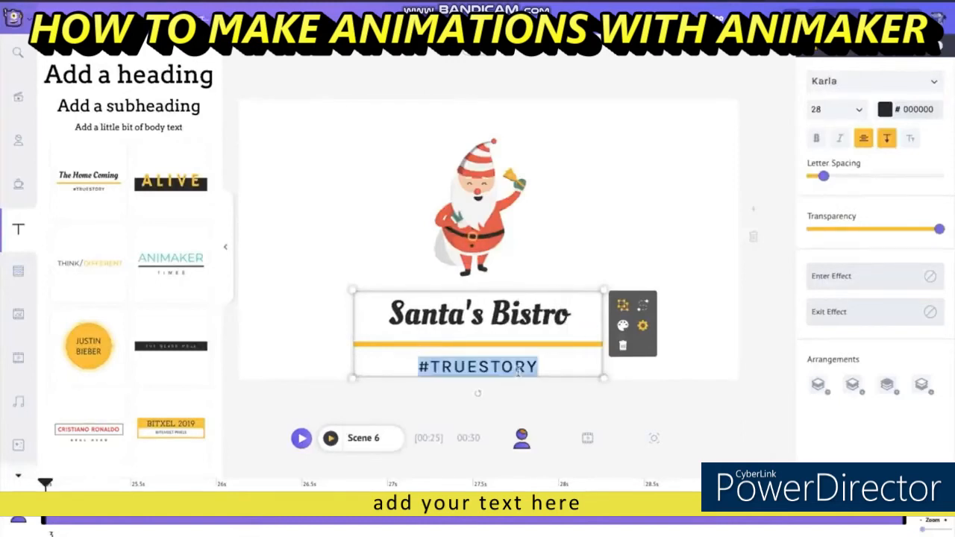
click(432, 362)
double_click(432, 362)
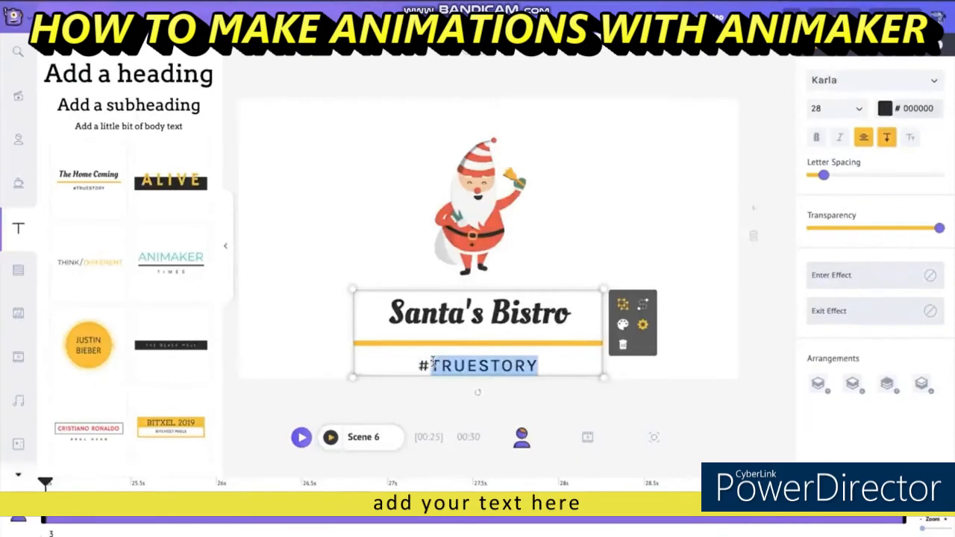
text(GOTTAEAT)
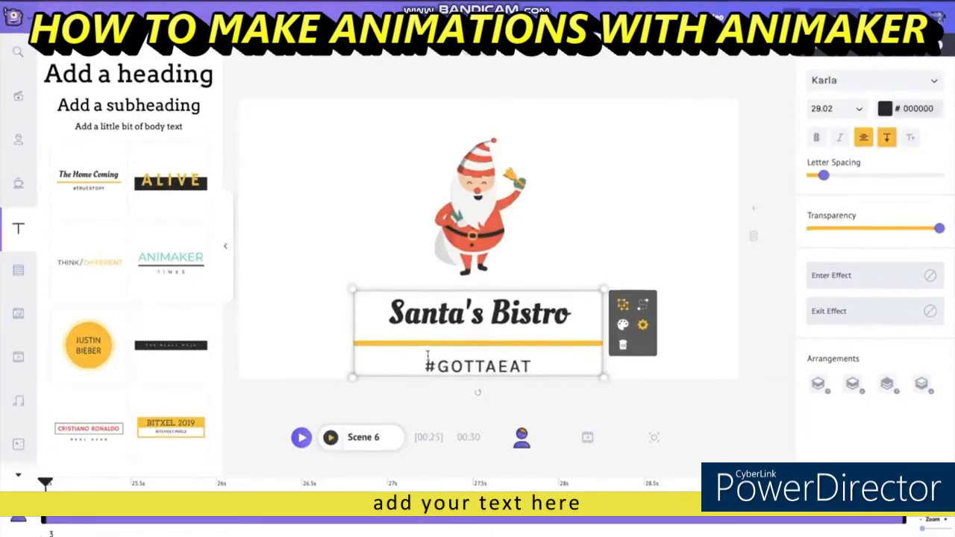
click(443, 338)
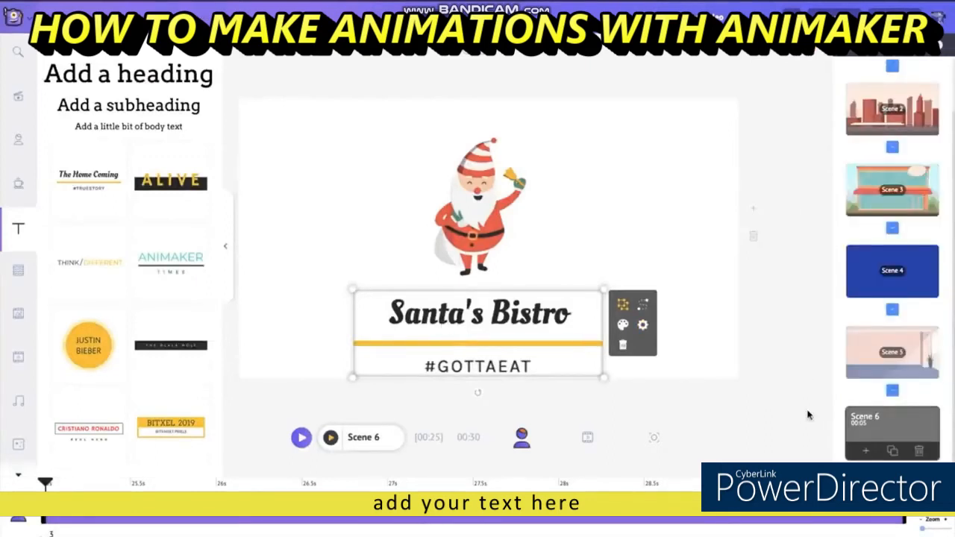
click(618, 214)
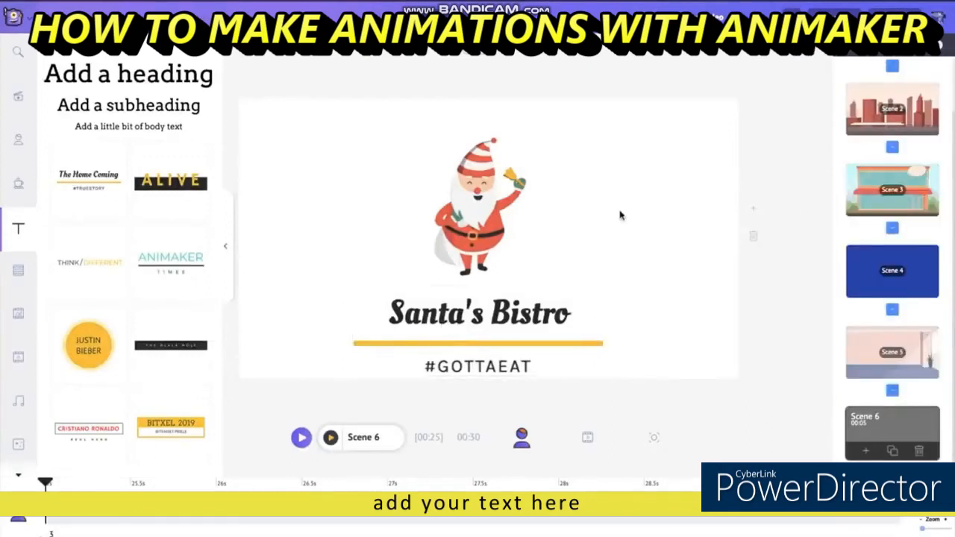
Apply the Circular Reveal transition between Scene 5 and Scene 6, and return to Scene 1.
click(892, 392)
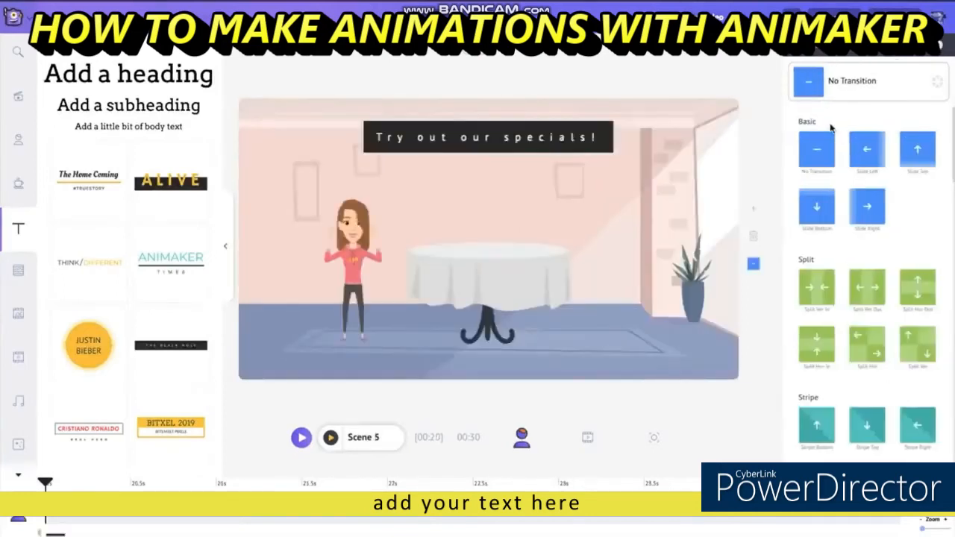
scroll(851, 172, down, 10)
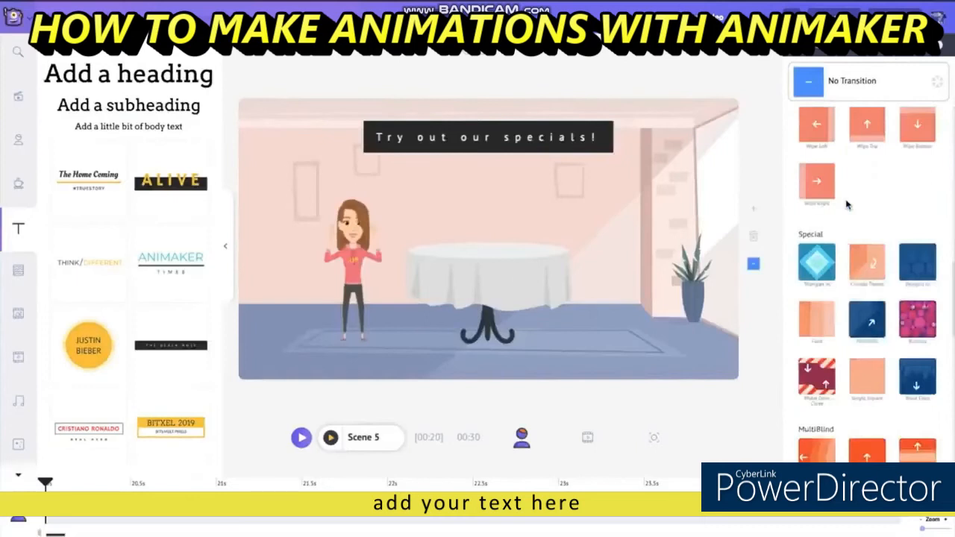
click(866, 276)
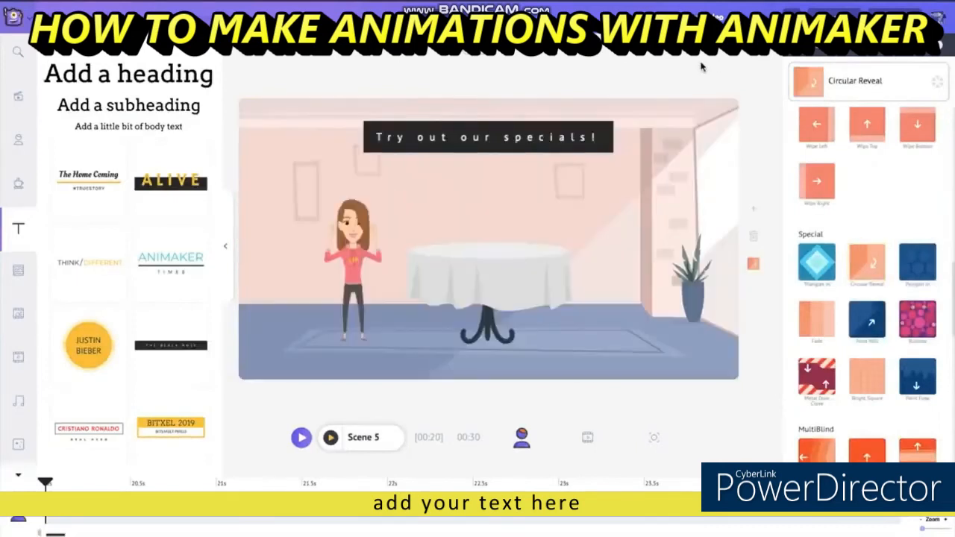
click(943, 51)
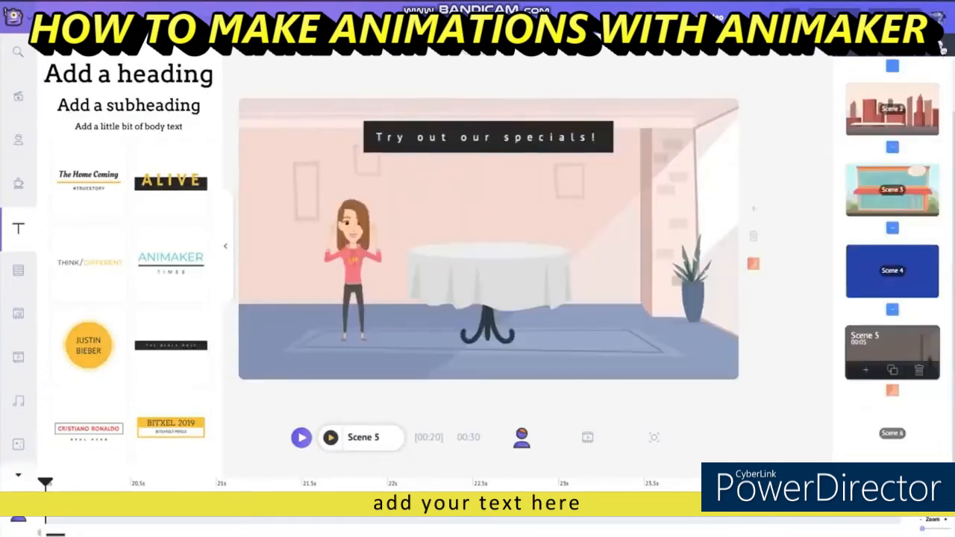
scroll(871, 250, up, 2)
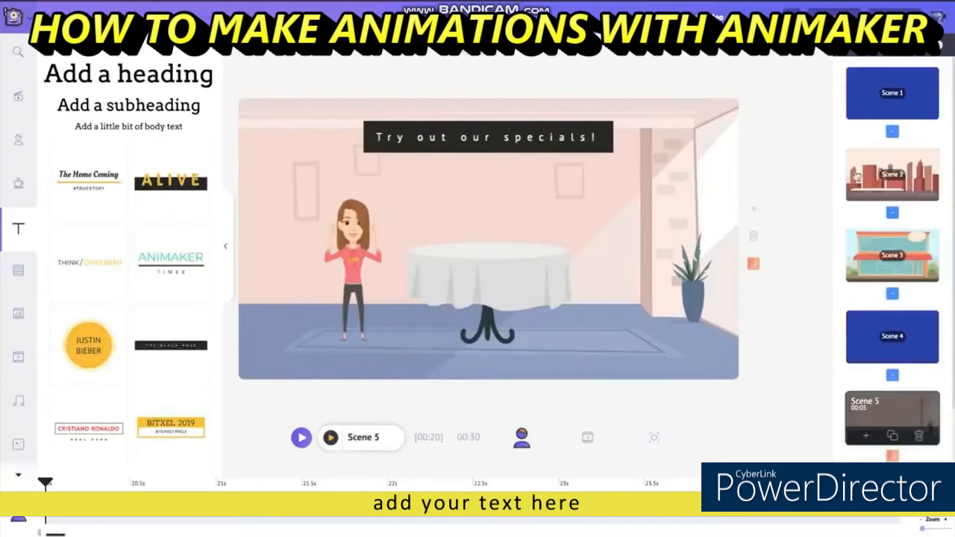
click(865, 98)
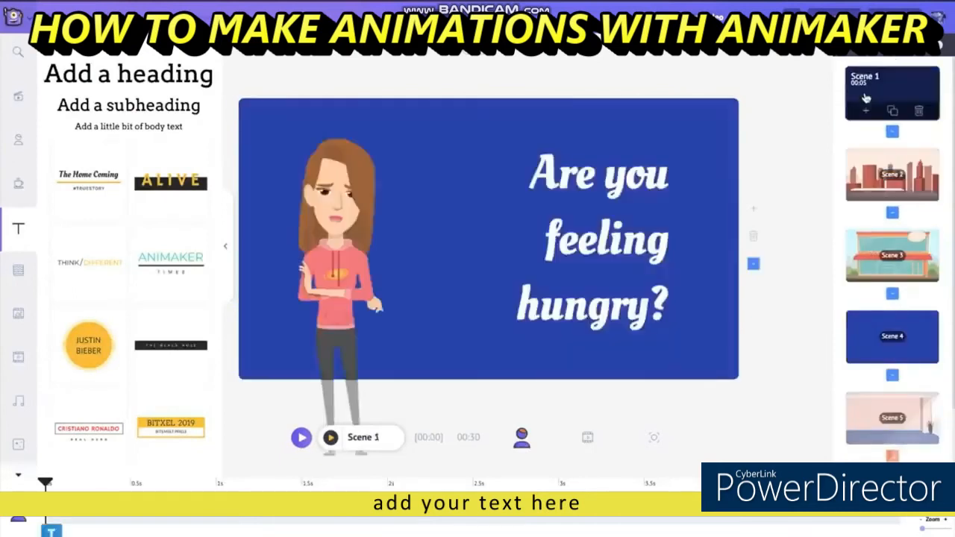
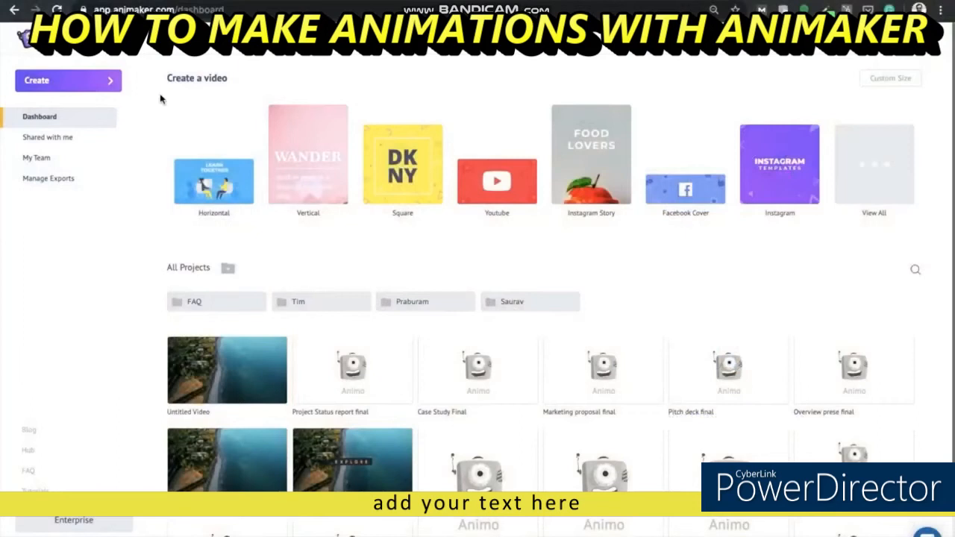
Create a new video project from a blank page.
click(111, 84)
mouse_move(112, 85)
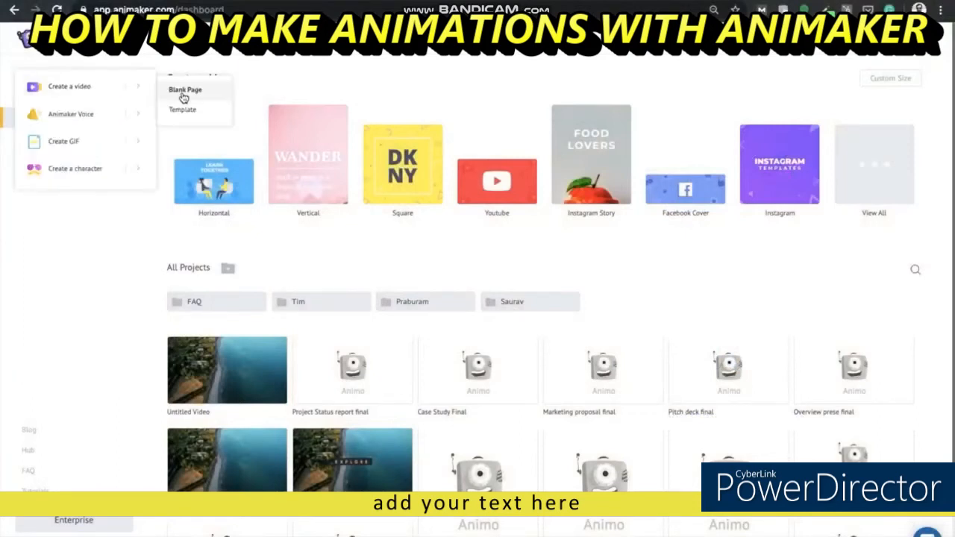
click(184, 98)
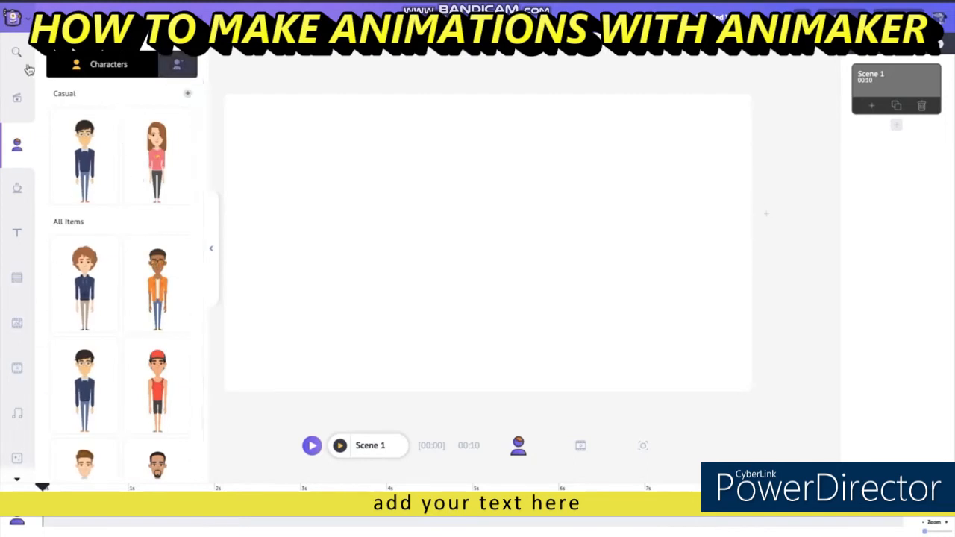
click(18, 98)
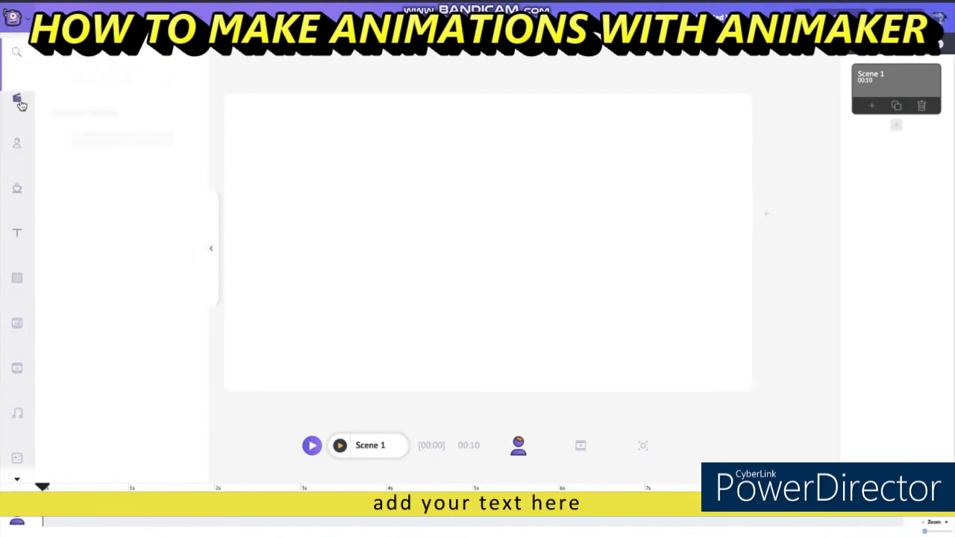
click(21, 146)
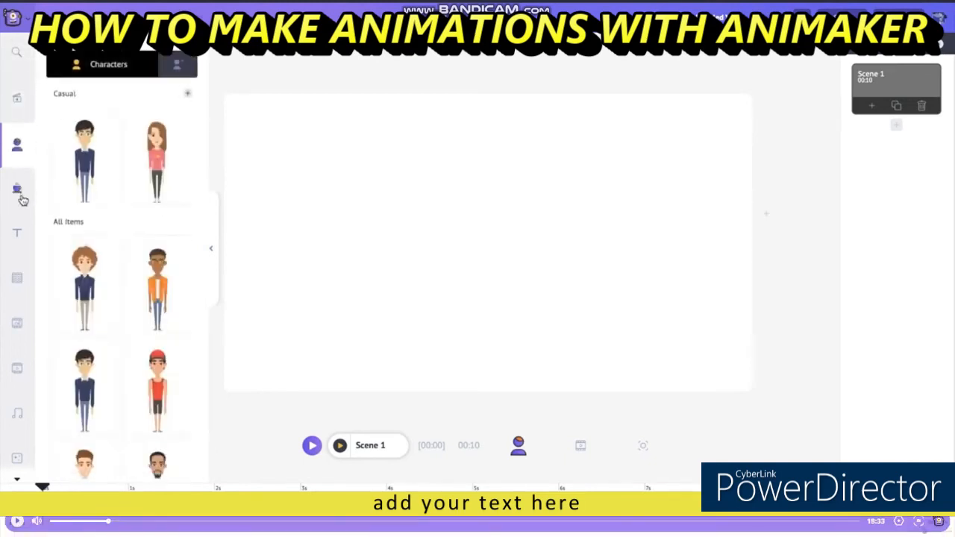
click(18, 414)
Search the videos for "people having fun on beach" and add the clip of the standing group of friends to Scene 3.
click(184, 86)
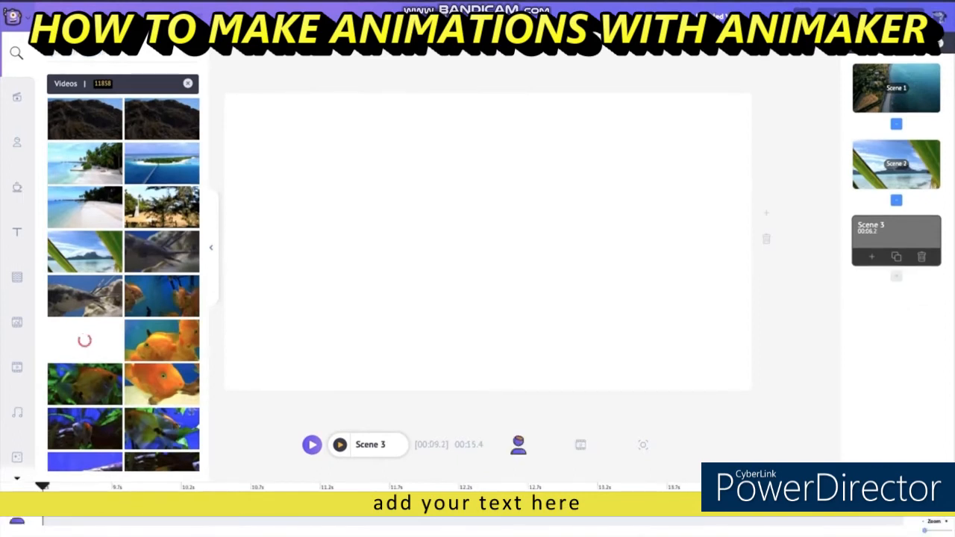
text(people)
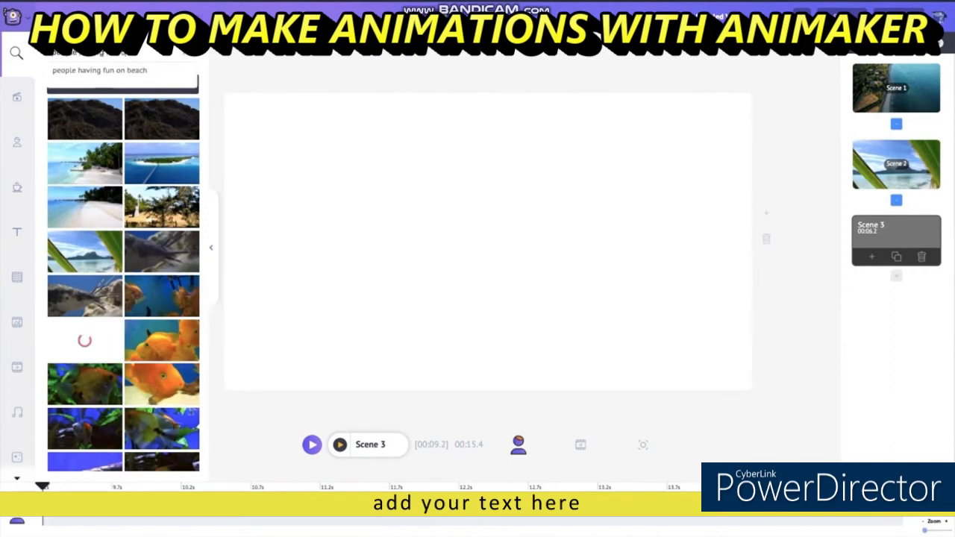
text(beach)
key(Return)
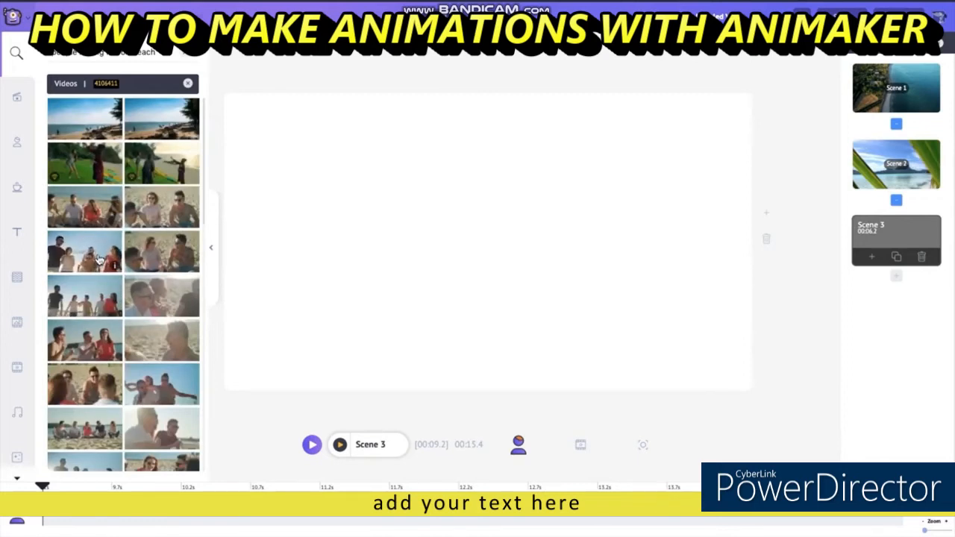
click(98, 259)
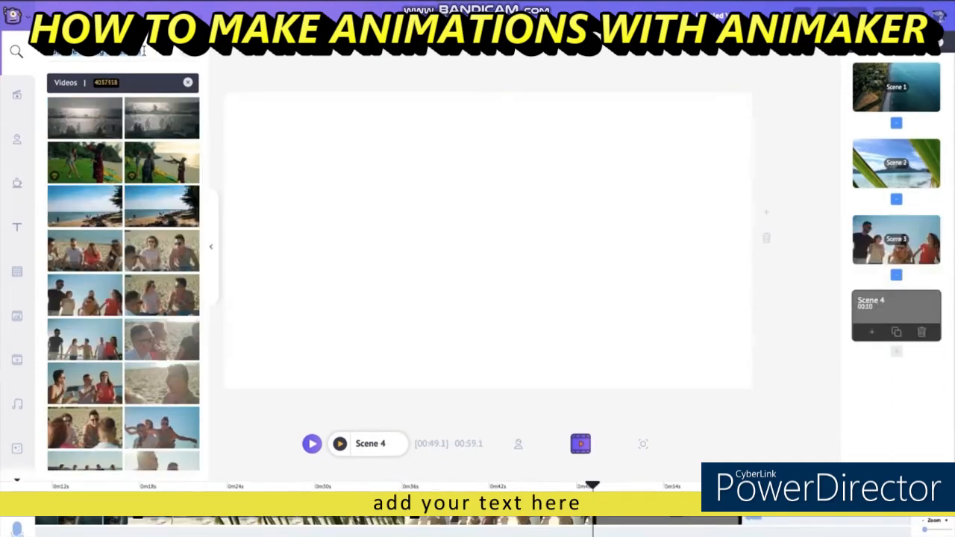
Run a new search for beach videos and add the clip of a hand held out over the sand to Scene 4.
key(BackSpace)
key(Return)
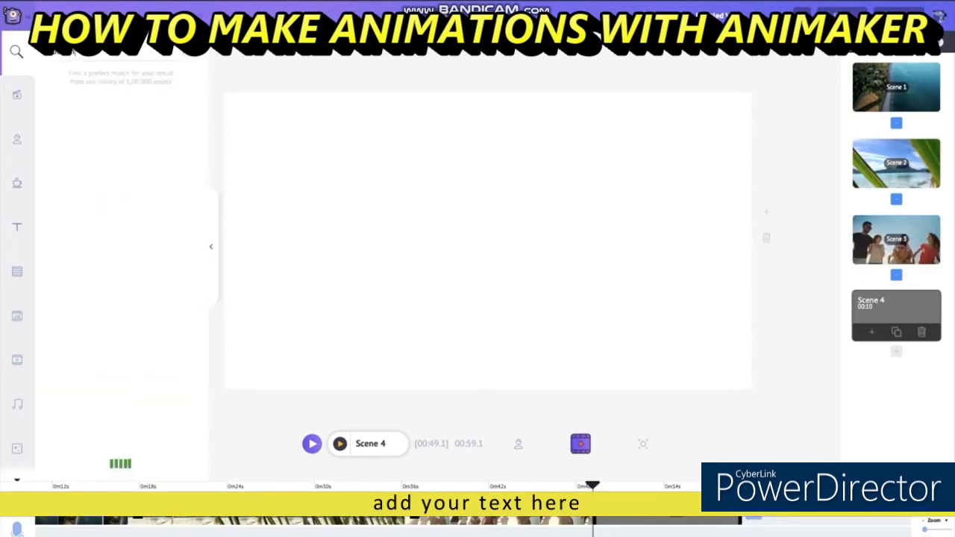
scroll(110, 255, down, 8)
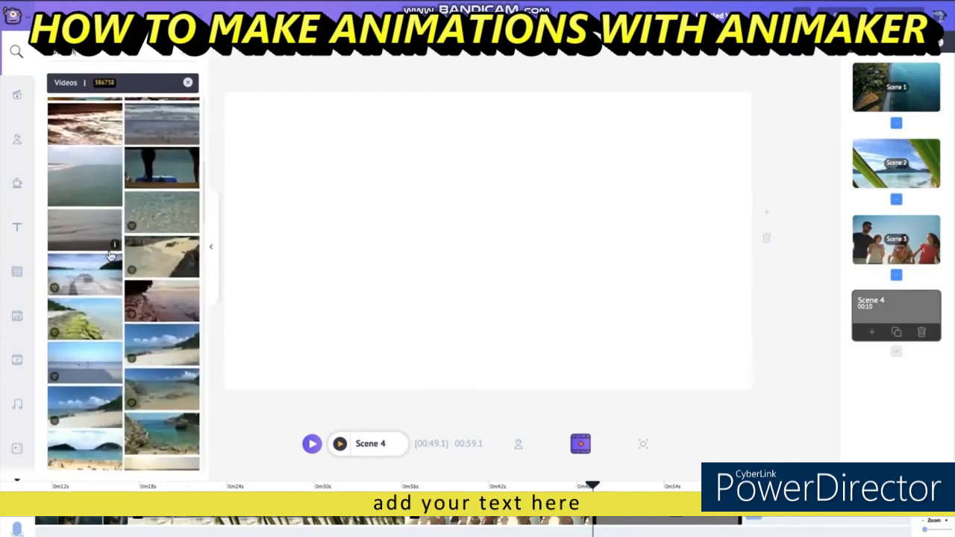
scroll(111, 256, down, 10)
scroll(110, 256, down, 10)
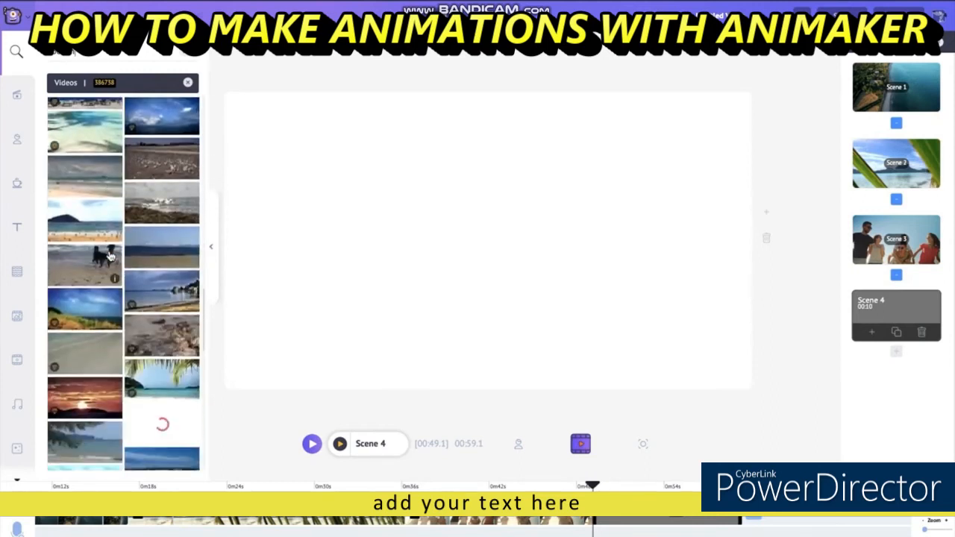
scroll(110, 256, down, 5)
scroll(111, 256, down, 10)
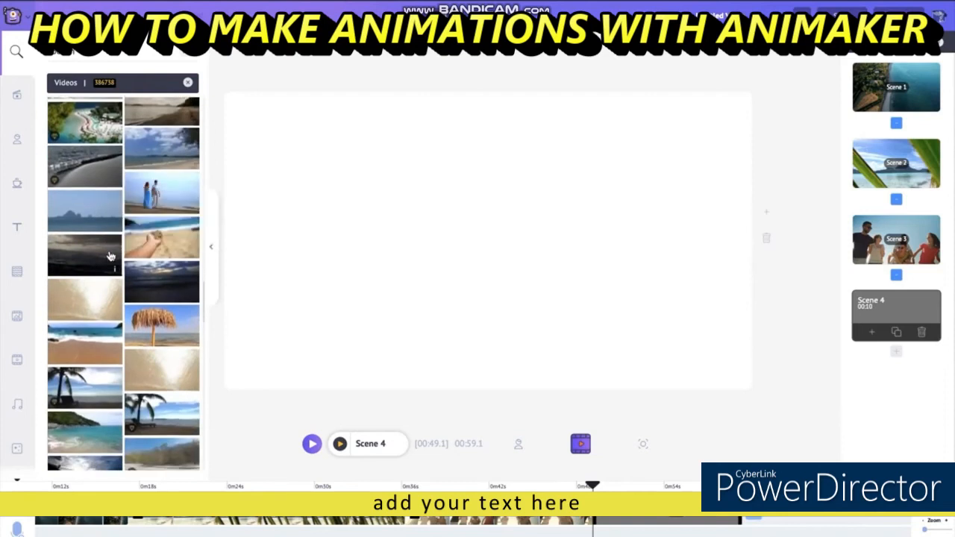
click(160, 245)
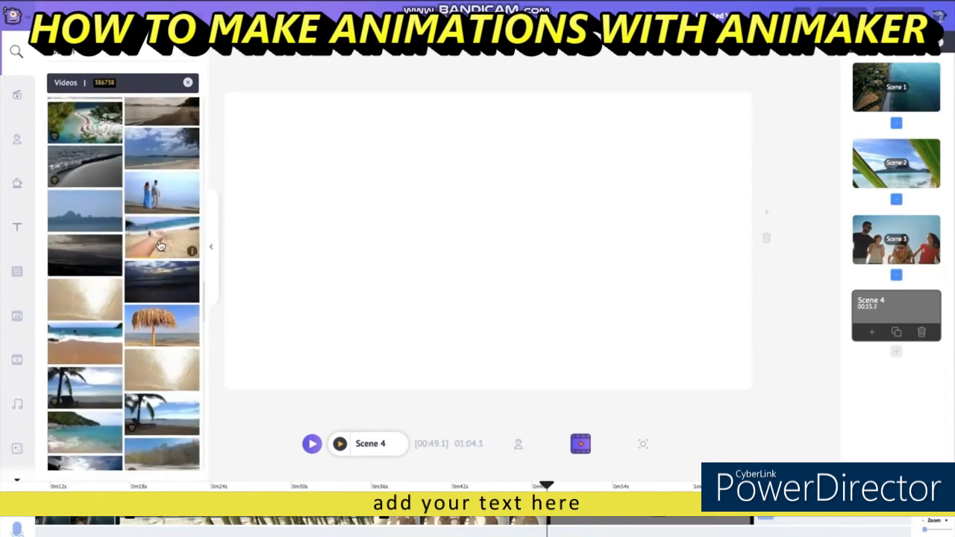
Trim both ends of Scene 1's coastline clip, keeping a section of about 3.3 seconds, and apply the trim.
click(215, 254)
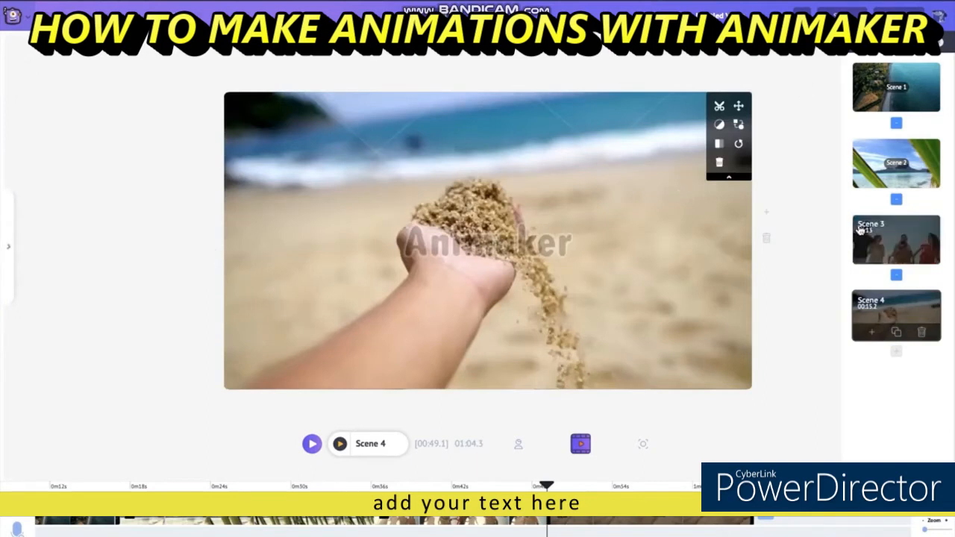
click(916, 85)
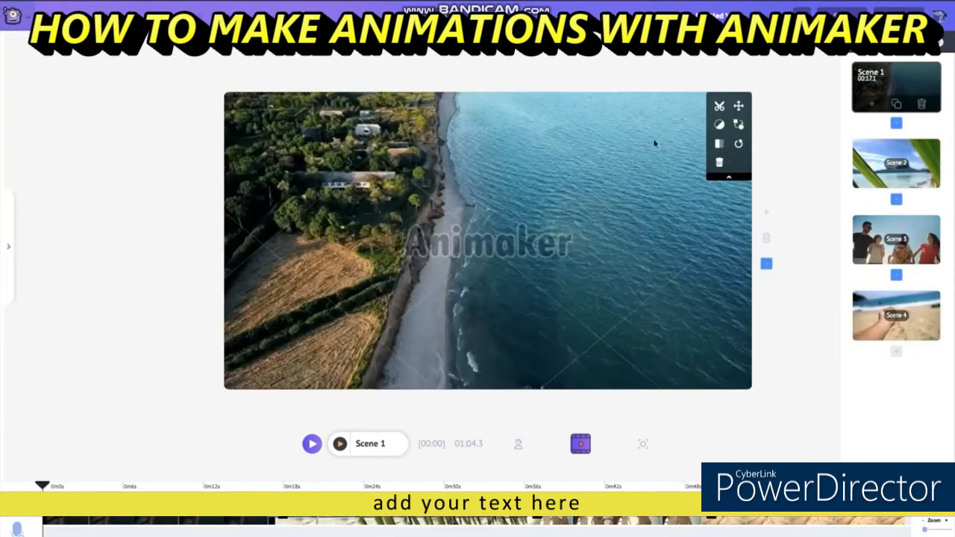
click(719, 107)
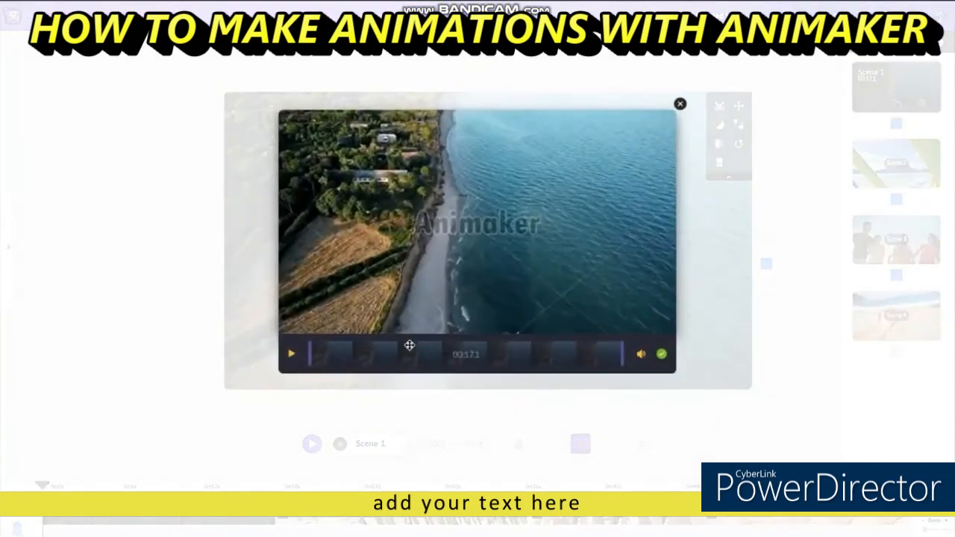
drag(310, 356, 360, 356)
drag(621, 351, 352, 356)
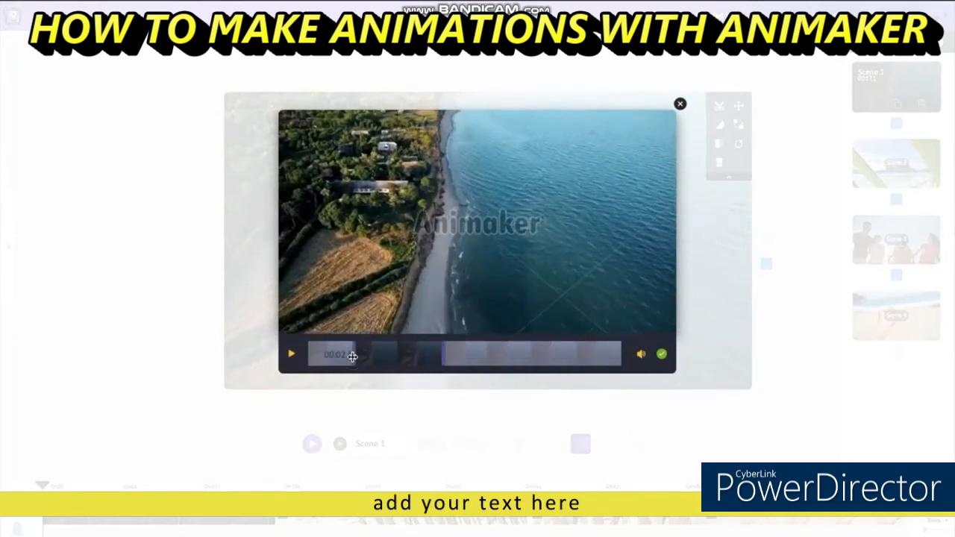
drag(440, 352, 411, 351)
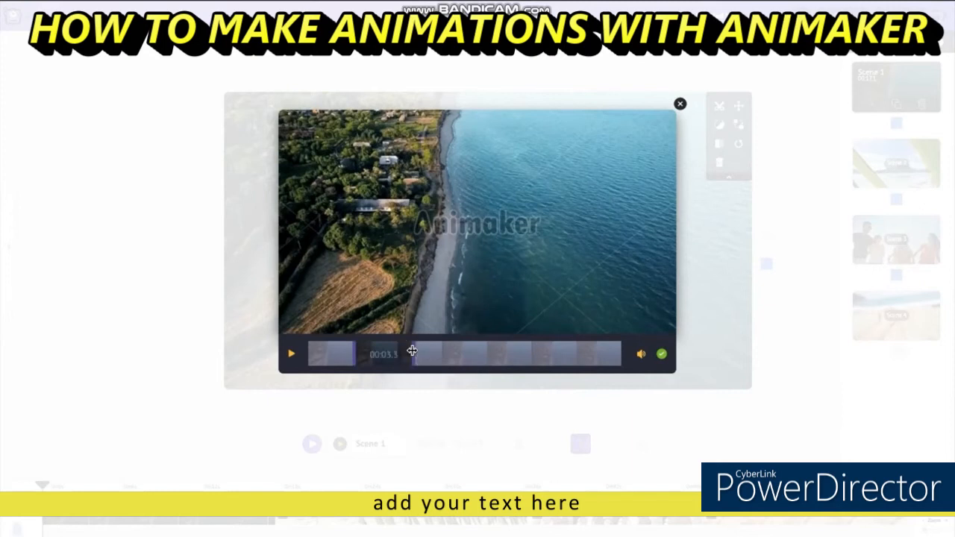
click(662, 356)
click(662, 356)
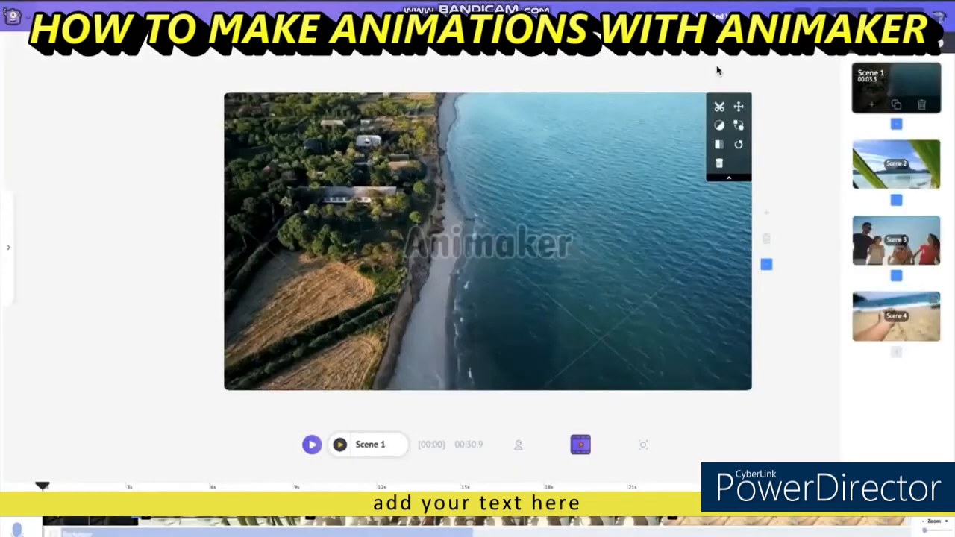
Enlarge the Scene 1 clip beyond the frame, reposition it, and apply the crop.
click(739, 106)
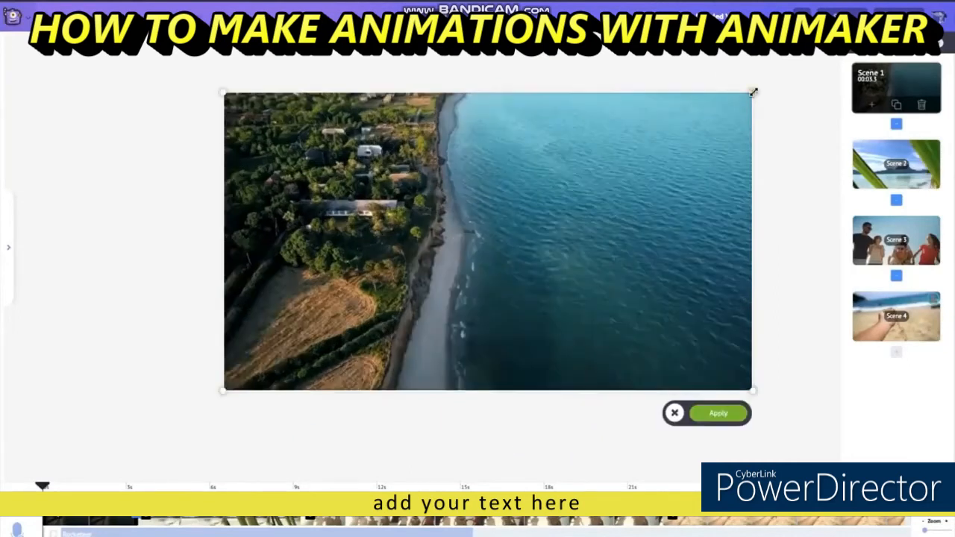
drag(753, 91, 825, 53)
drag(649, 176, 618, 195)
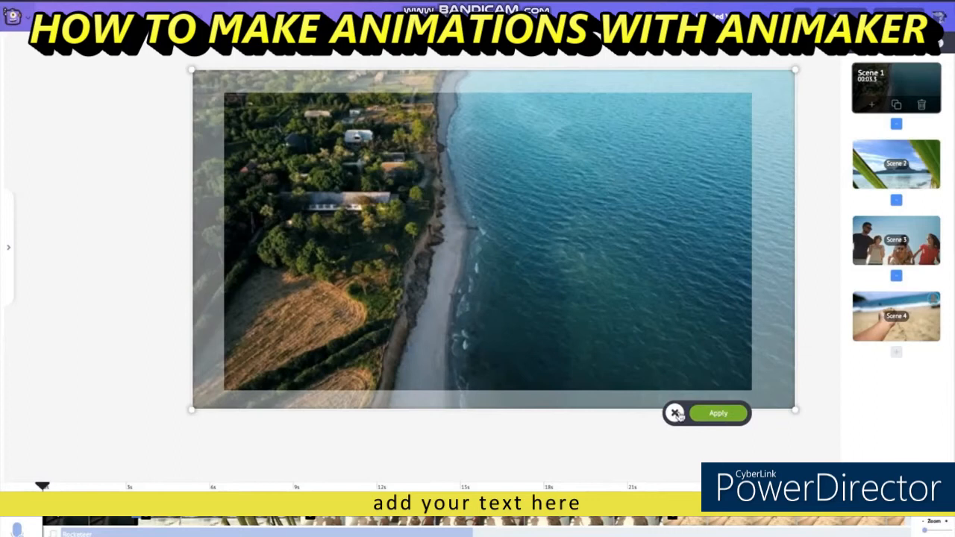
click(714, 416)
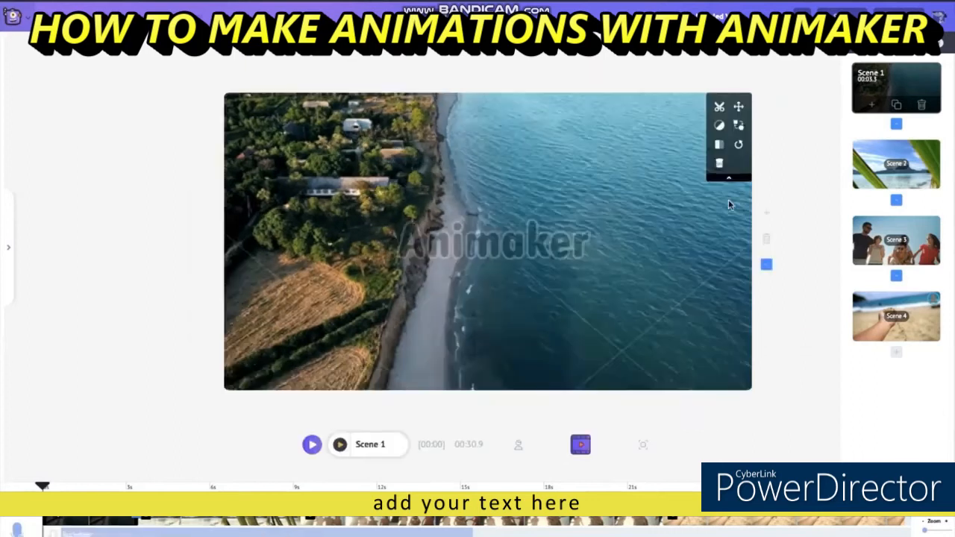
Cycle the Scene 1 clip through the horizontal and vertical flips and back to its original orientation.
click(720, 146)
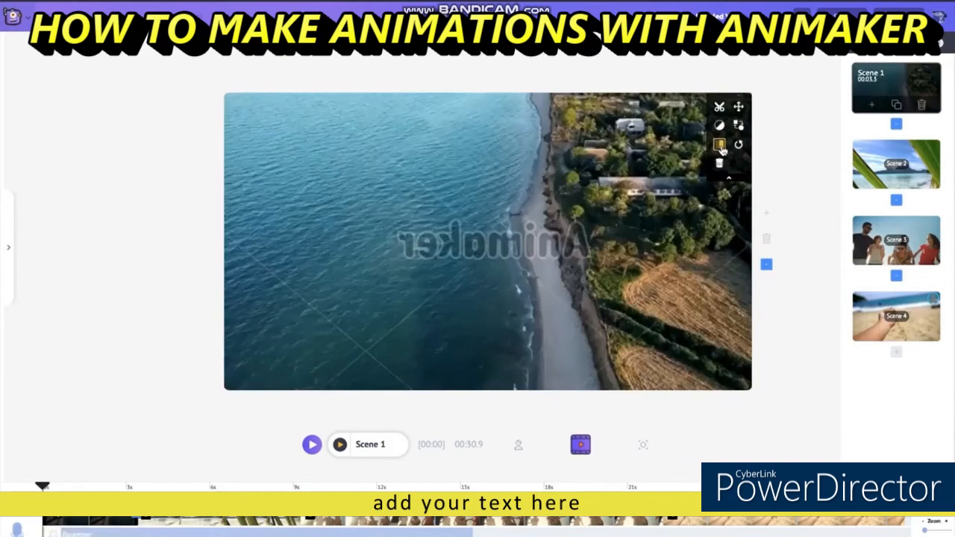
click(720, 147)
click(720, 147)
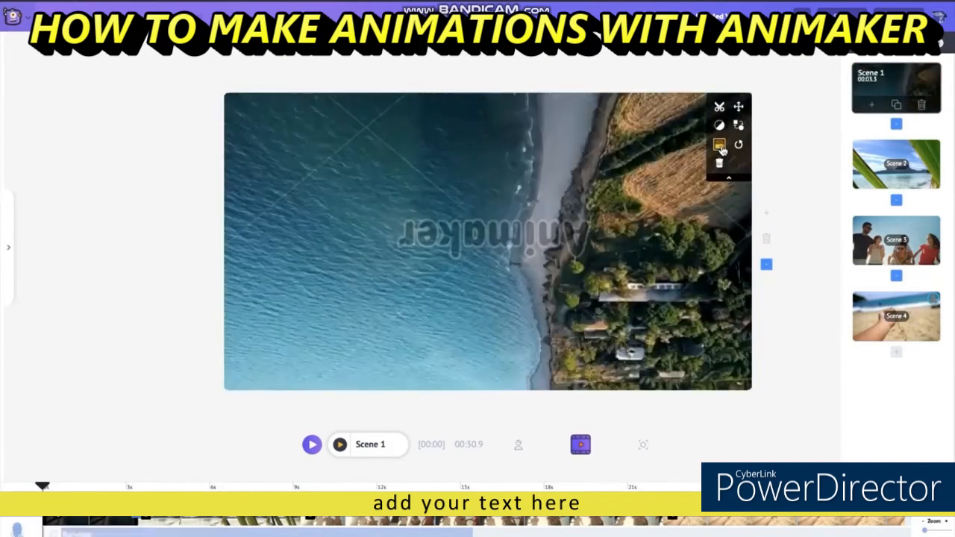
click(720, 146)
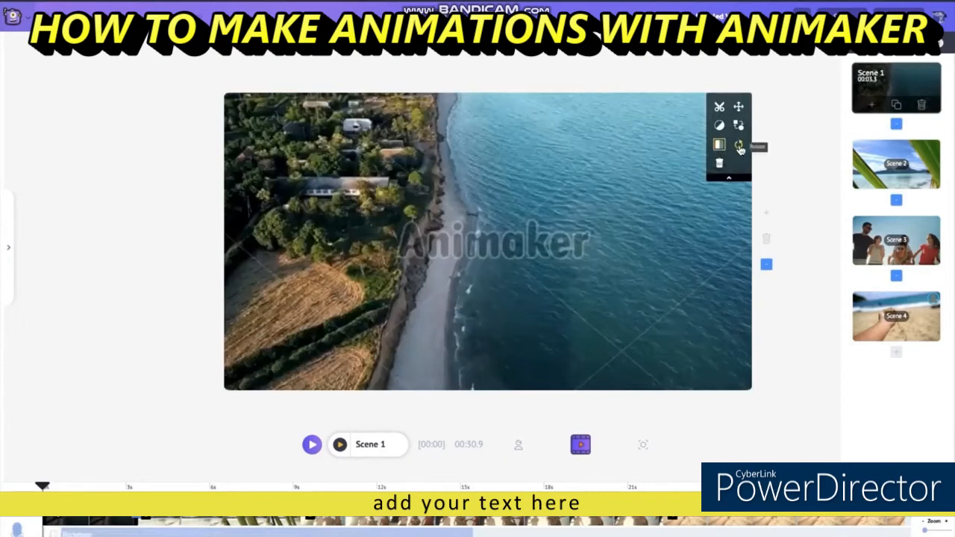
Rotate the Scene 1 clip through a full turn back to its upright orientation.
click(739, 149)
click(739, 149)
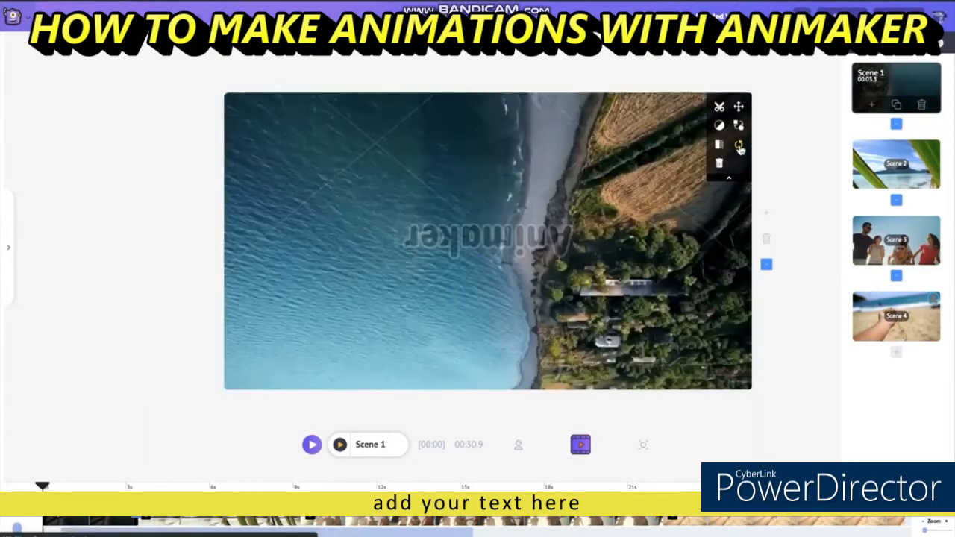
click(740, 148)
click(739, 148)
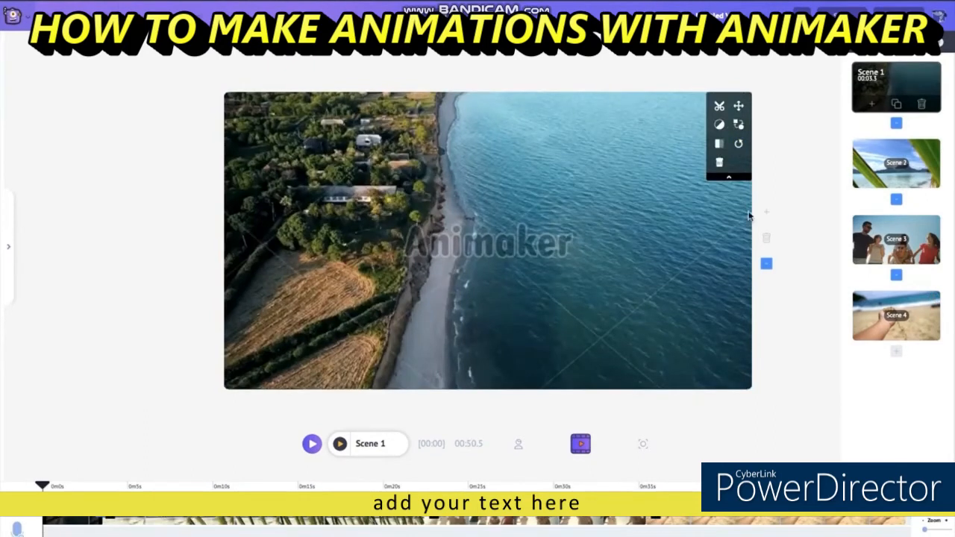
Trim the end and the start of Scene 2's lagoon clip on the timeline, leaving about 5.9 seconds.
click(907, 175)
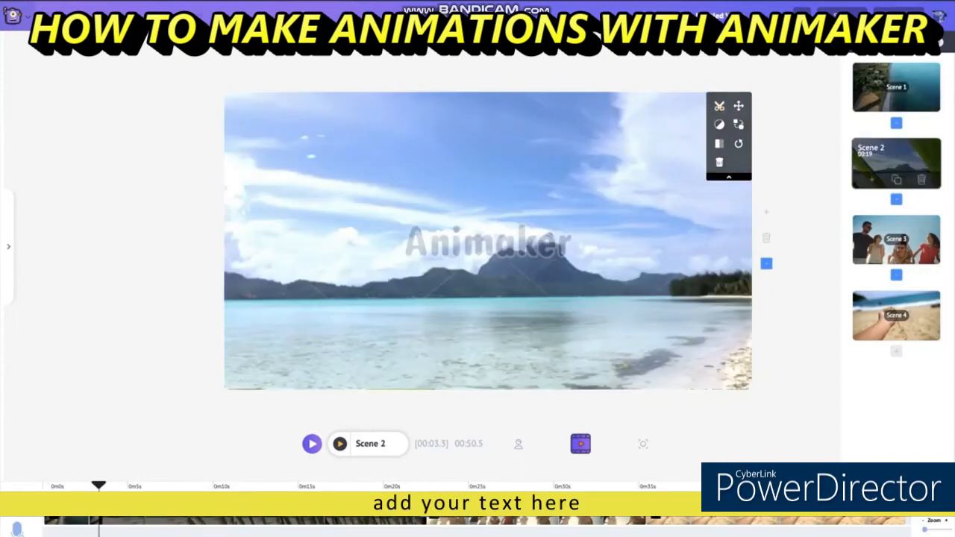
drag(427, 519, 312, 520)
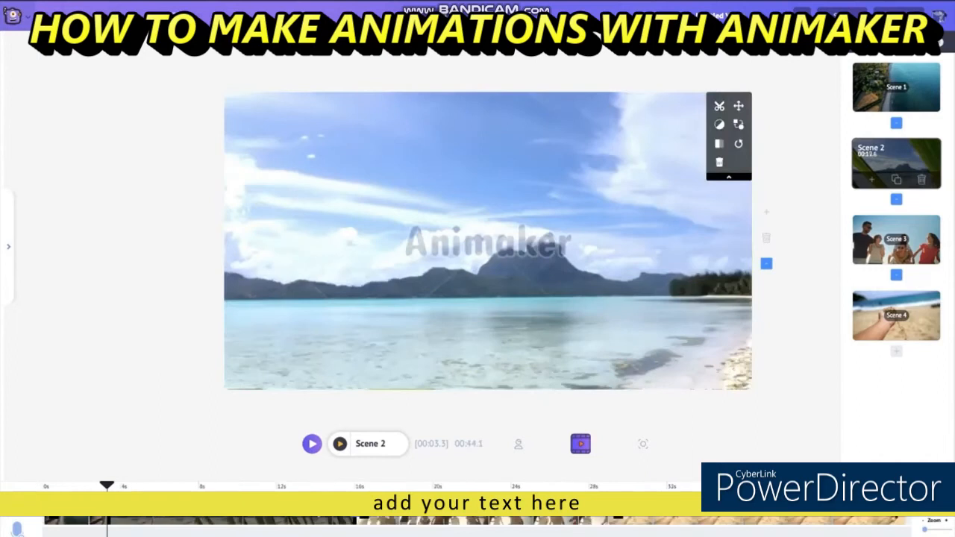
drag(107, 519, 235, 520)
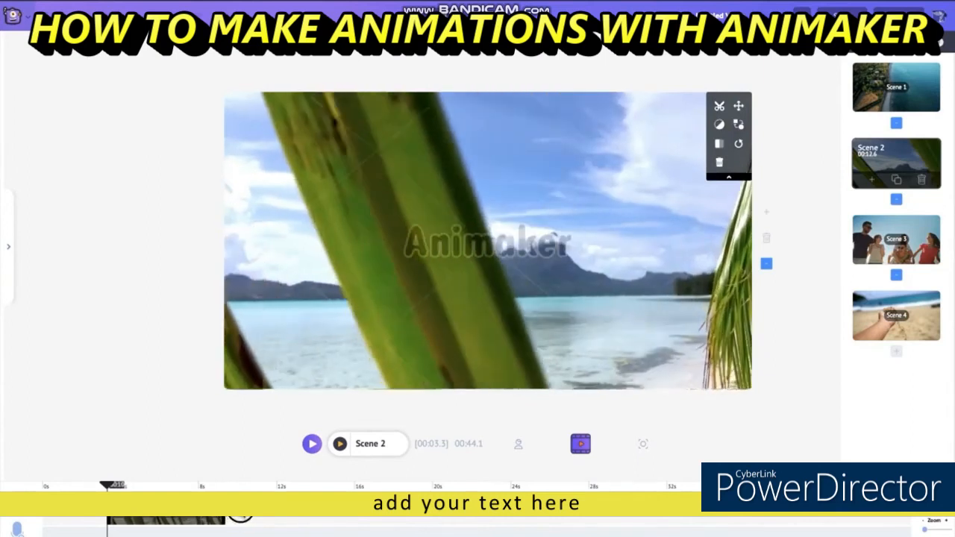
click(241, 515)
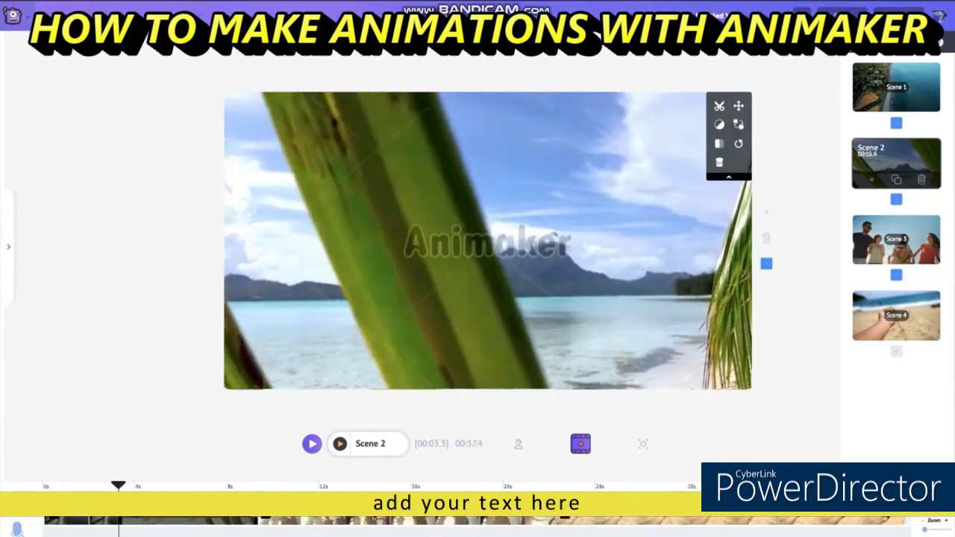
Trim the start and the end of Scene 3's group-of-friends clip on the timeline, and move on to Scene 4.
click(375, 517)
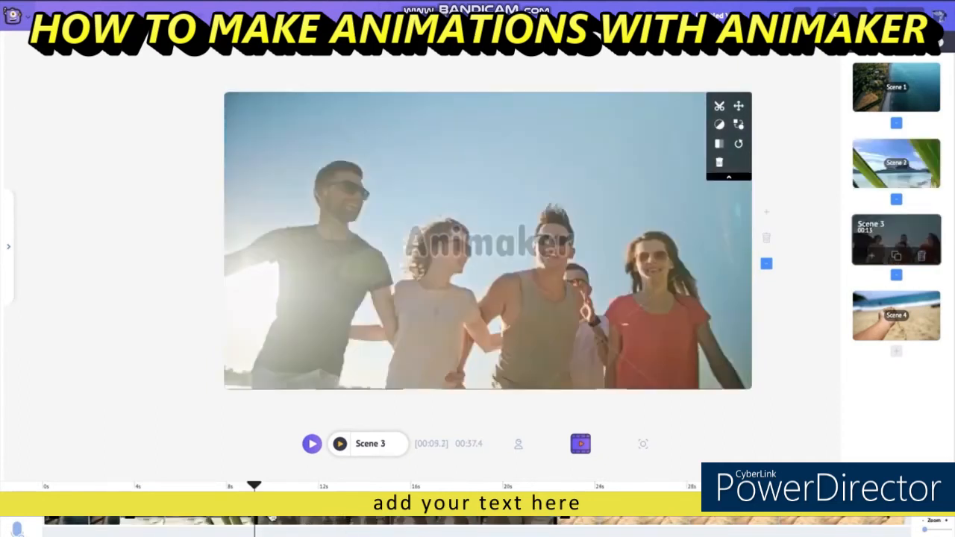
drag(255, 520, 336, 518)
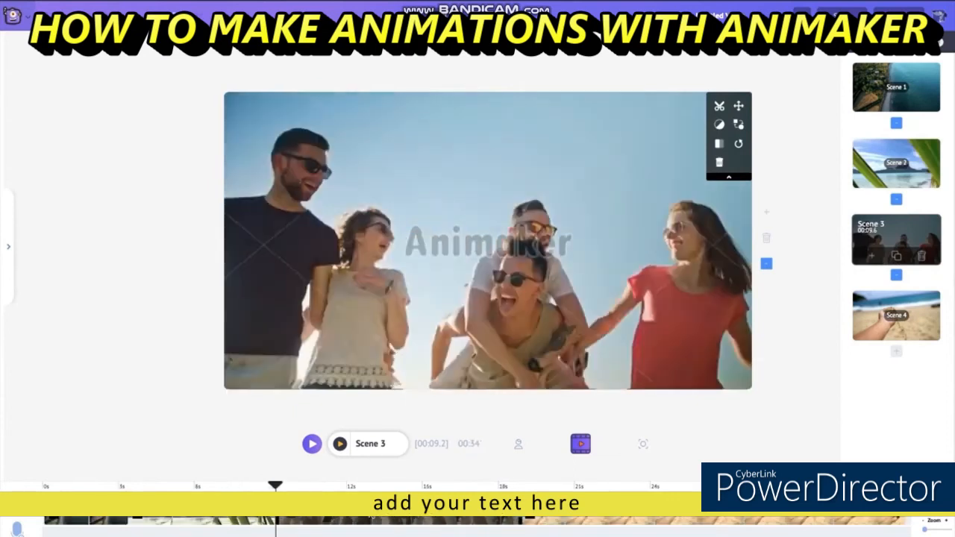
drag(526, 514, 436, 506)
click(567, 515)
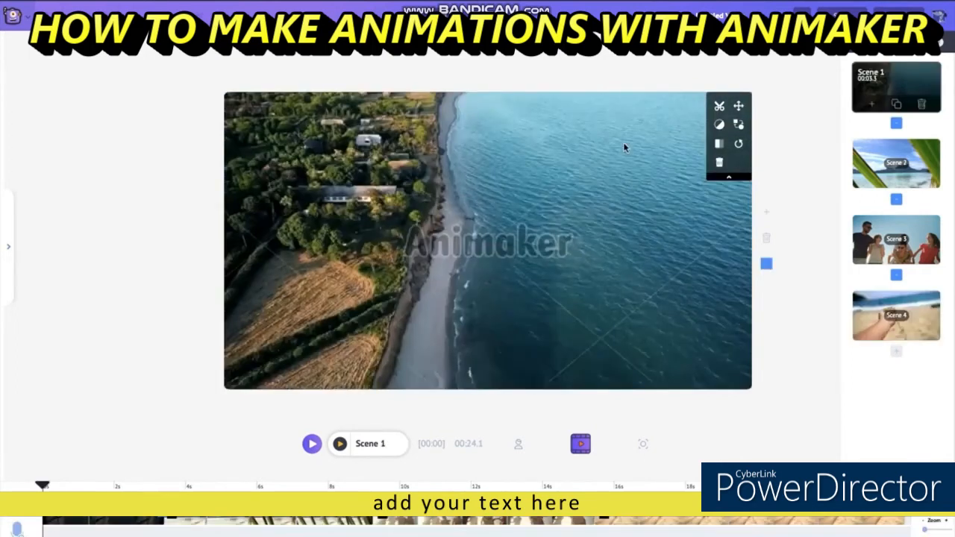
Apply the Summer filter to the Scene 1 clip and increase its intensity.
click(719, 125)
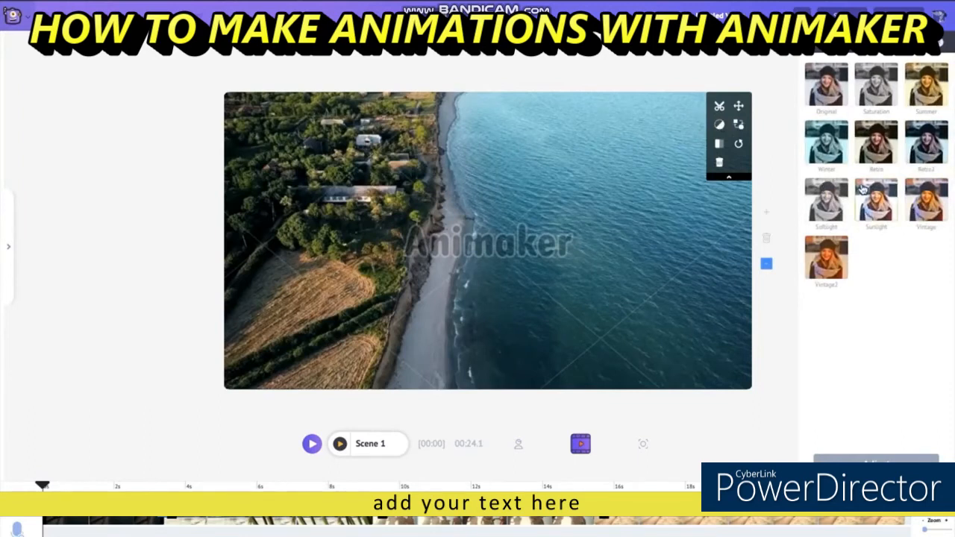
click(927, 88)
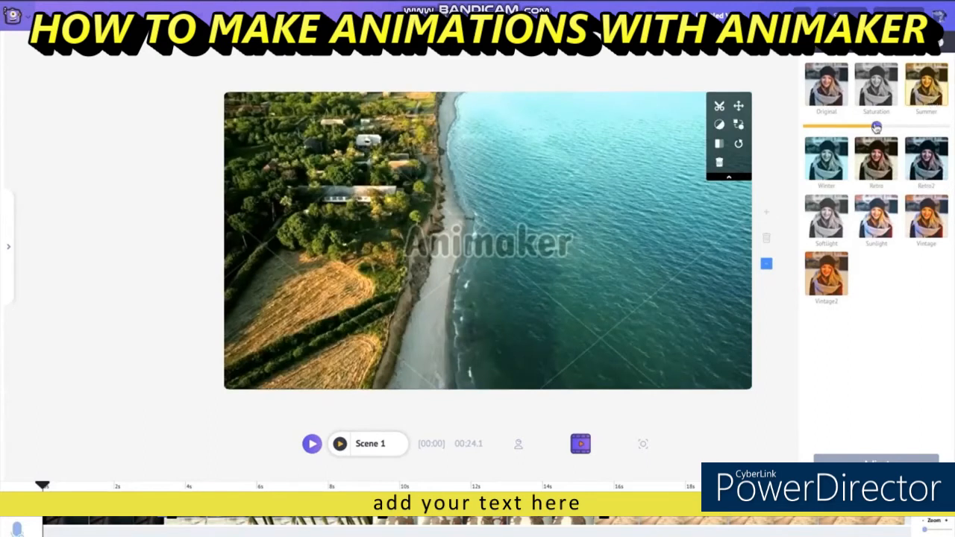
click(877, 127)
drag(877, 127, 922, 128)
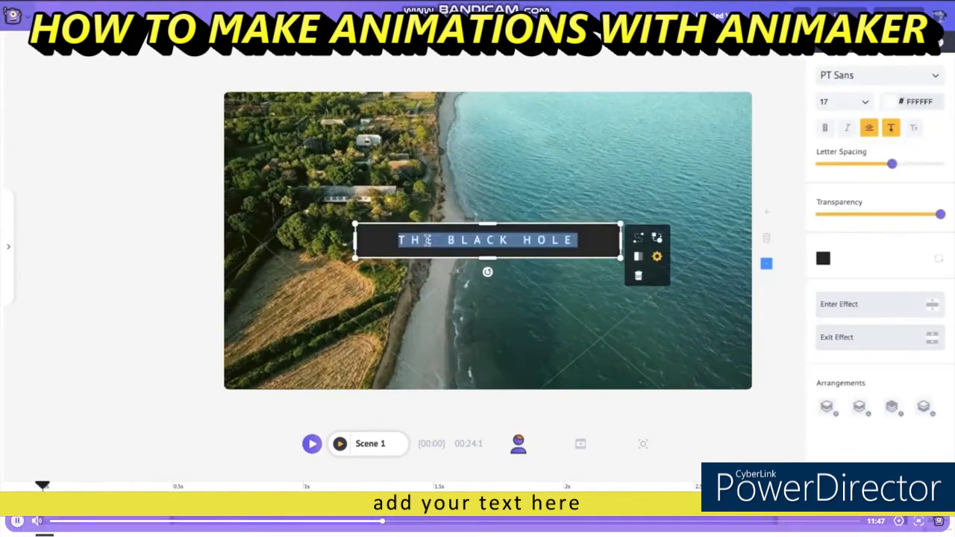
Replace the "THE BLACK HOLE" caption in Scene 1 with "EXPLORE".
text(EXPLORE)
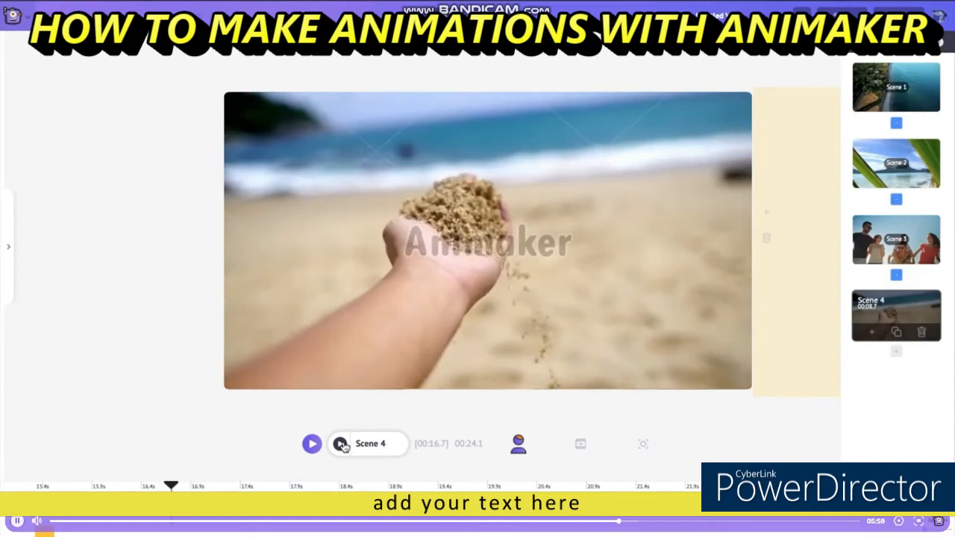
Add the "SUMMER SALE 50% OFFER" text template to Scene 4.
click(8, 249)
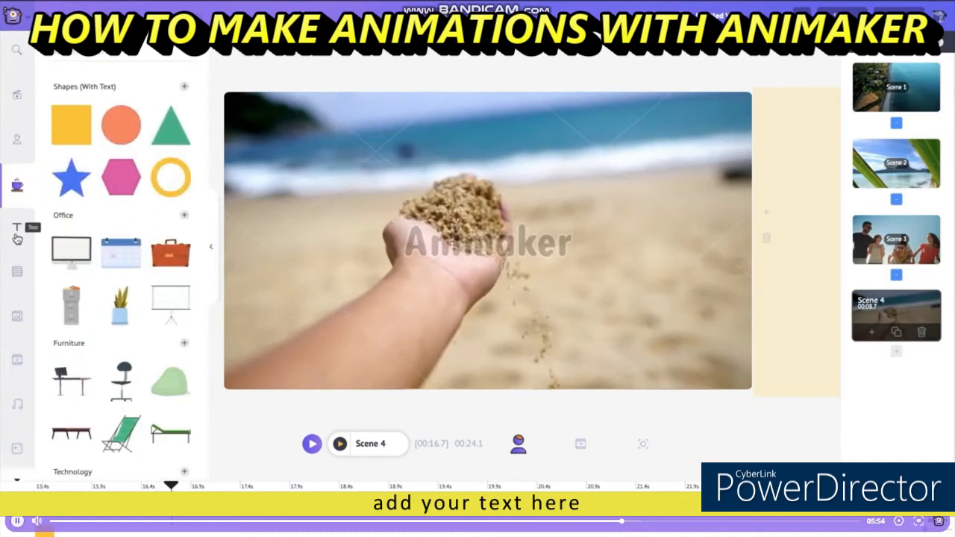
click(17, 238)
scroll(170, 301, down, 10)
scroll(170, 301, down, 10)
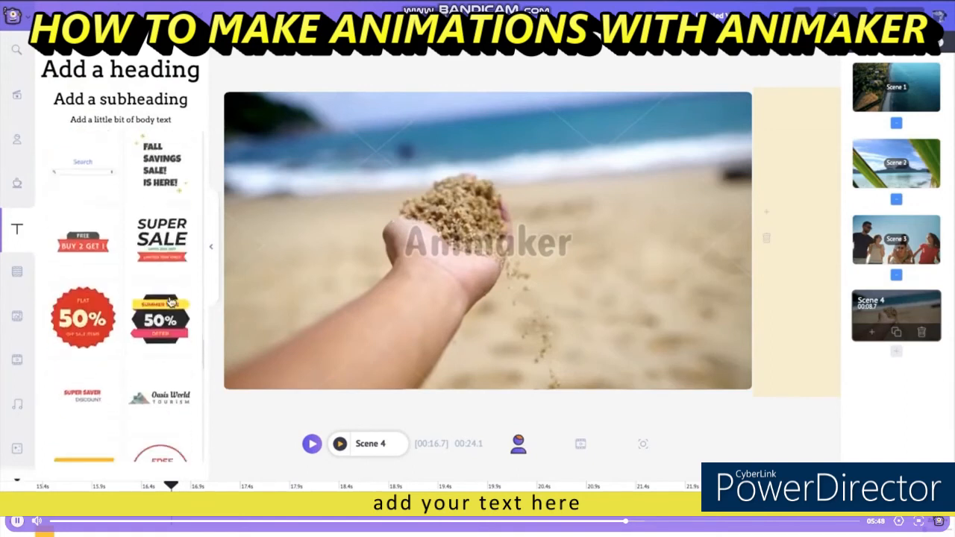
scroll(170, 300, down, 2)
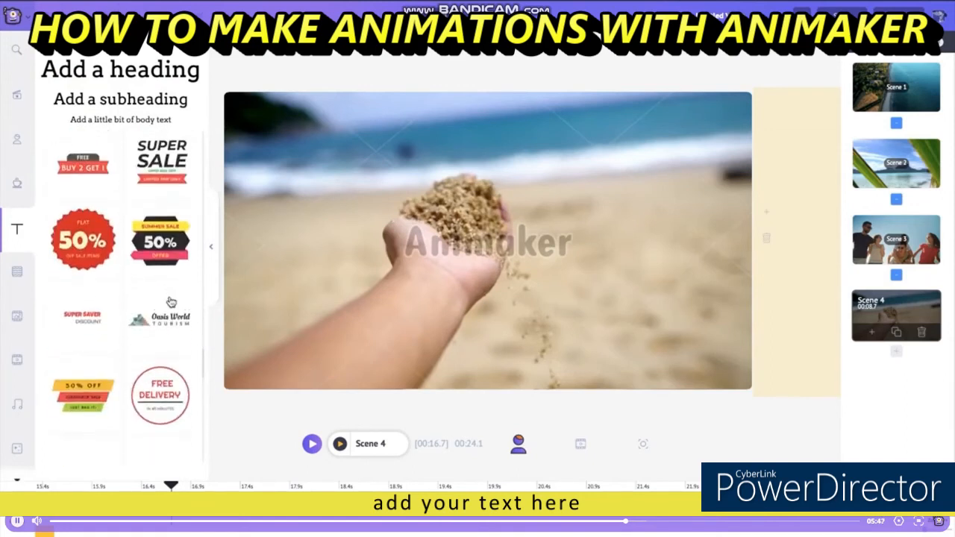
click(167, 242)
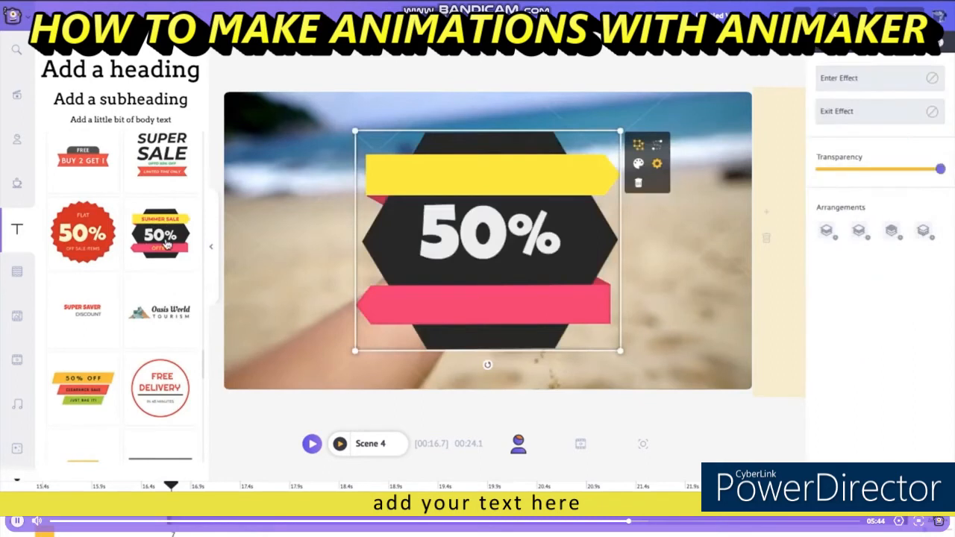
click(212, 245)
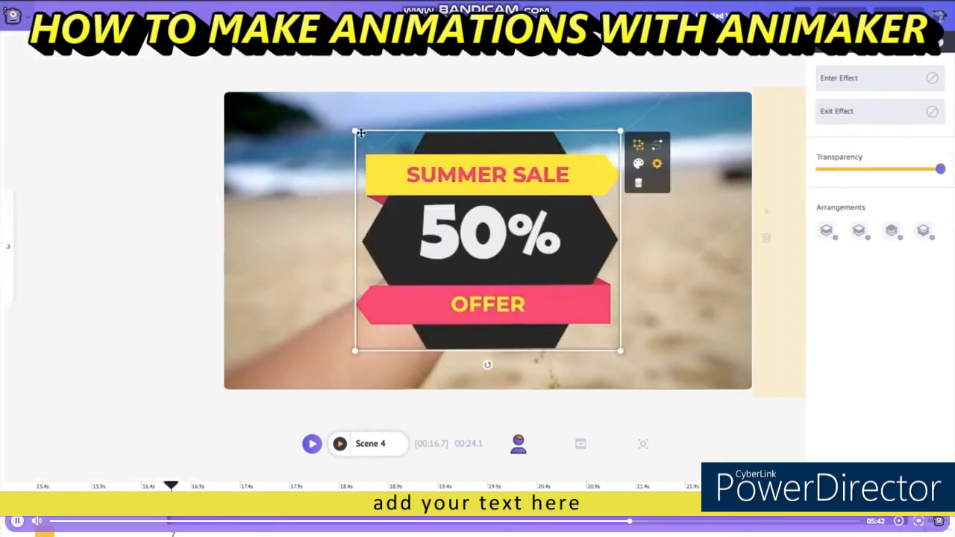
Shrink the Summer Sale badge, place it in the upper right of the Scene 4 clip, and set its discount to 30%.
drag(355, 131, 494, 222)
drag(558, 267, 645, 137)
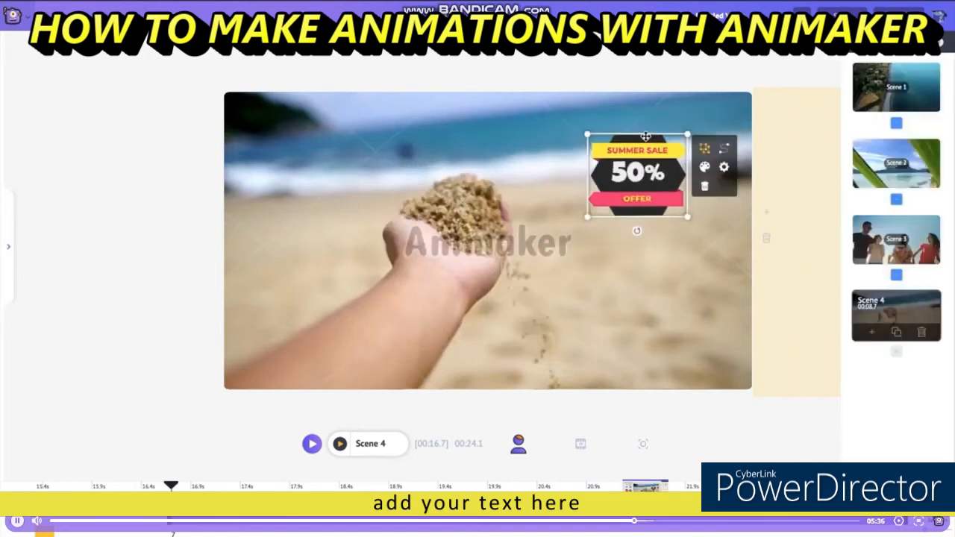
double_click(636, 171)
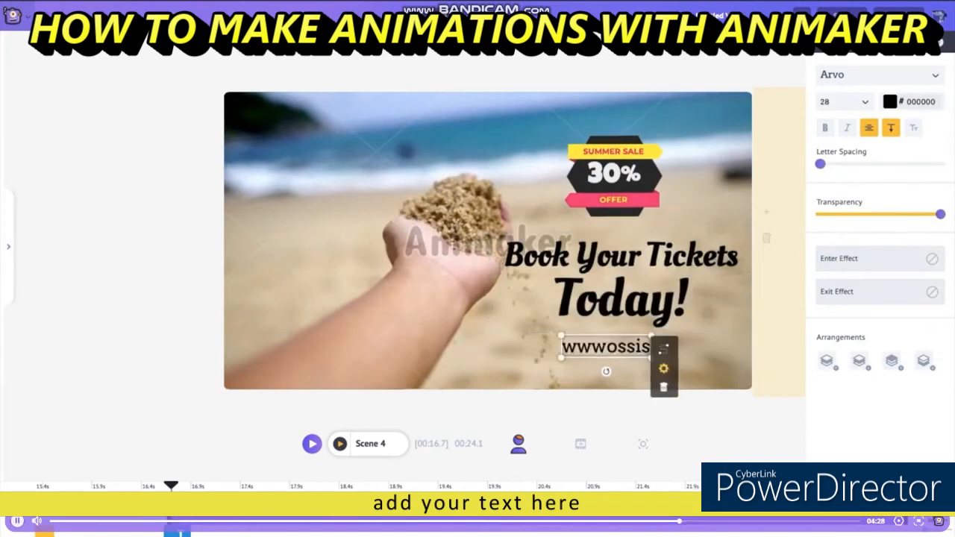
text(travels.com)
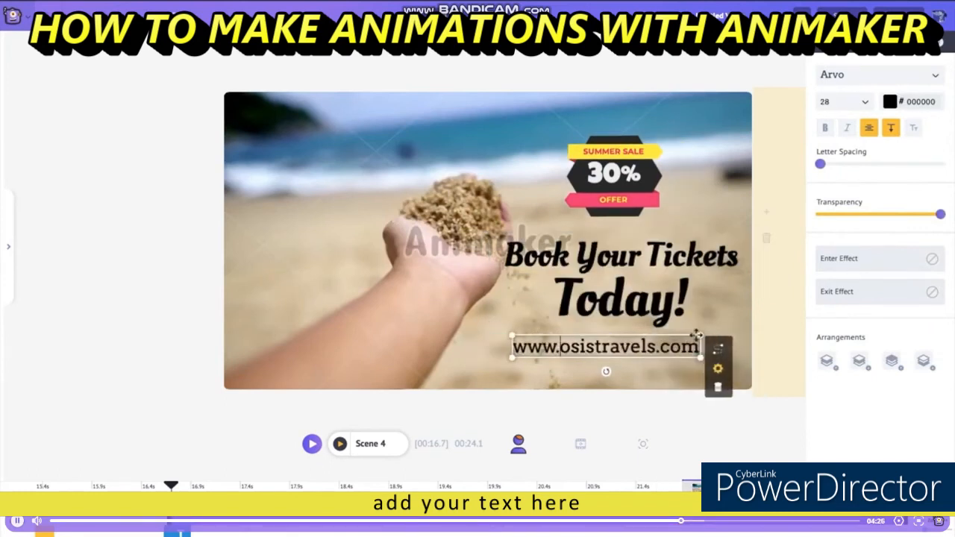
double_click(559, 312)
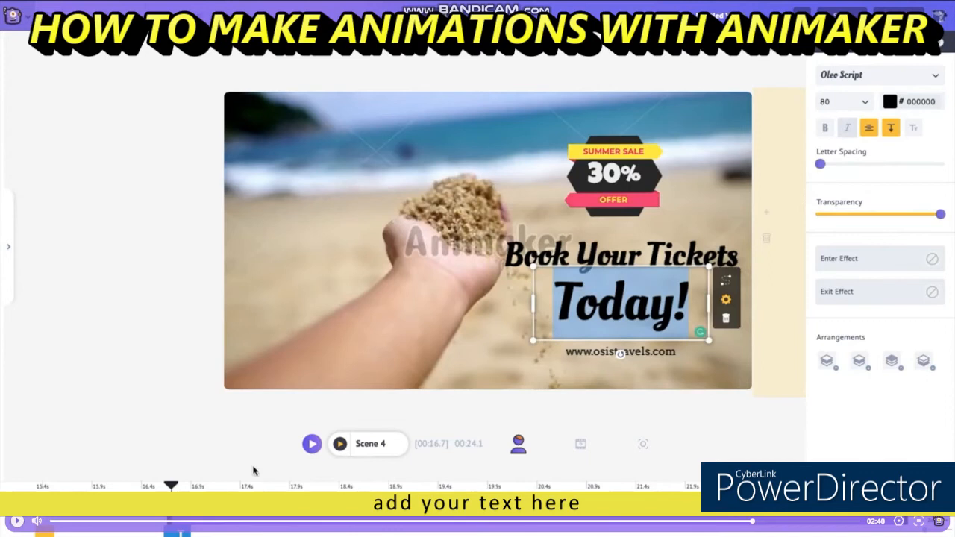
Play back the beach video to preview its scenes.
click(339, 444)
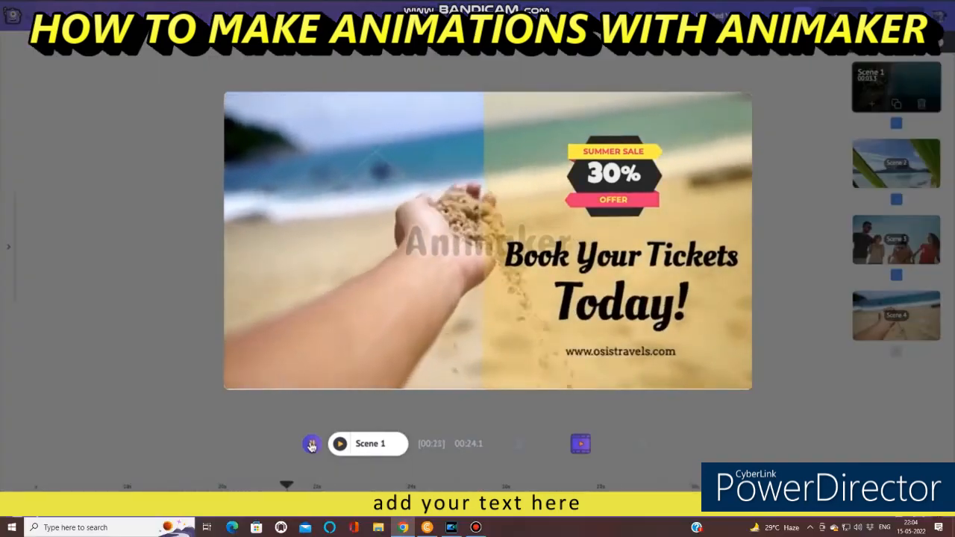
Leave full-screen playback, pause the live-action video tutorial, and close its player.
key(Escape)
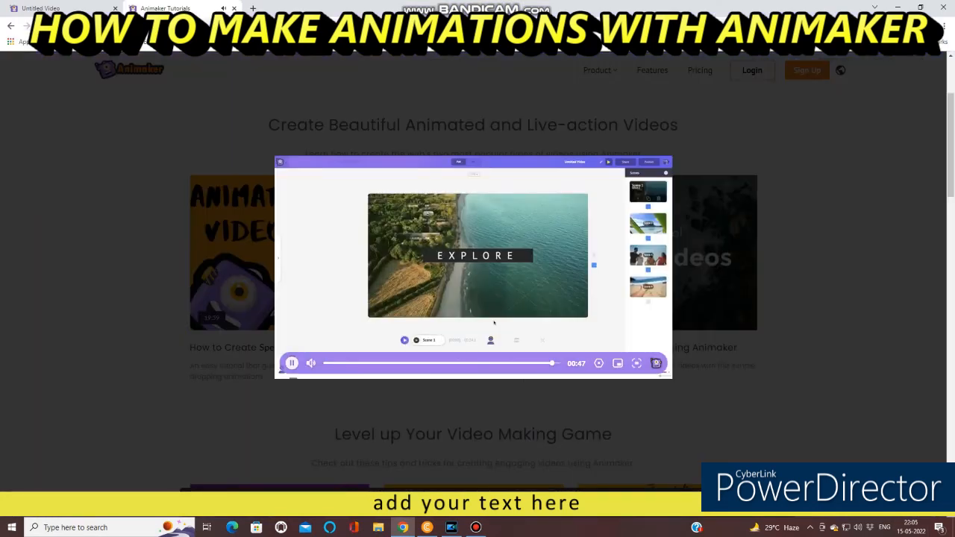
key(space)
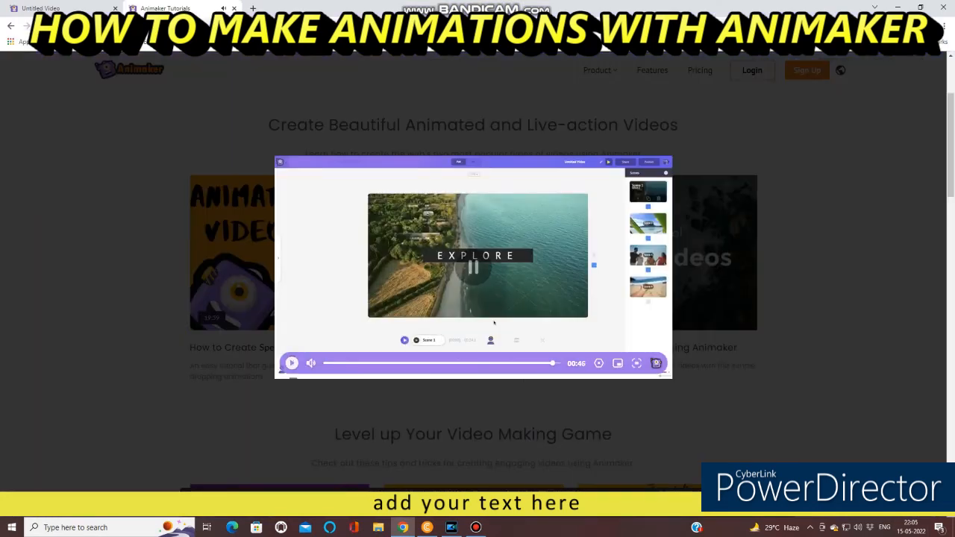
key(Escape)
Look through the tutorials listed under "Level up Your Video Making Game" for one to watch.
scroll(493, 322, down, 4)
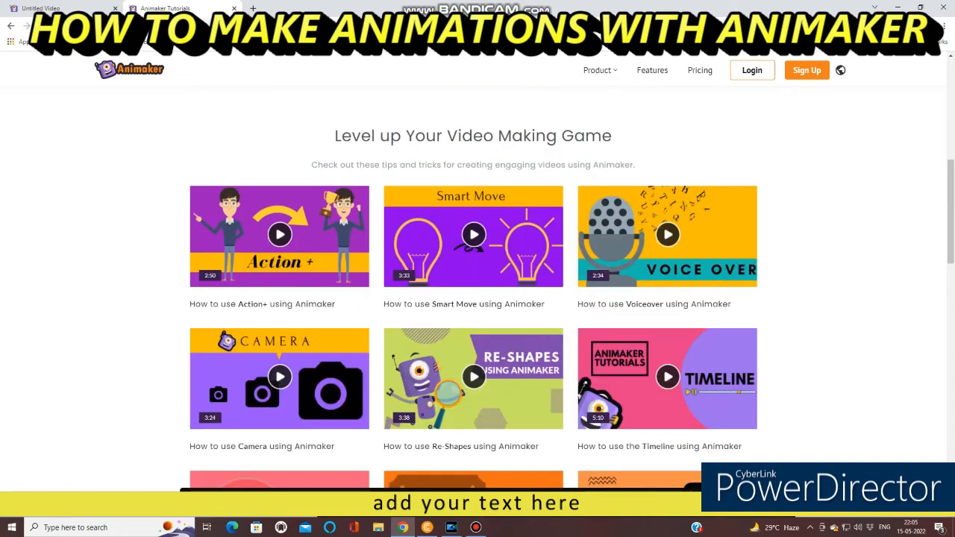
scroll(473, 298, down, 2)
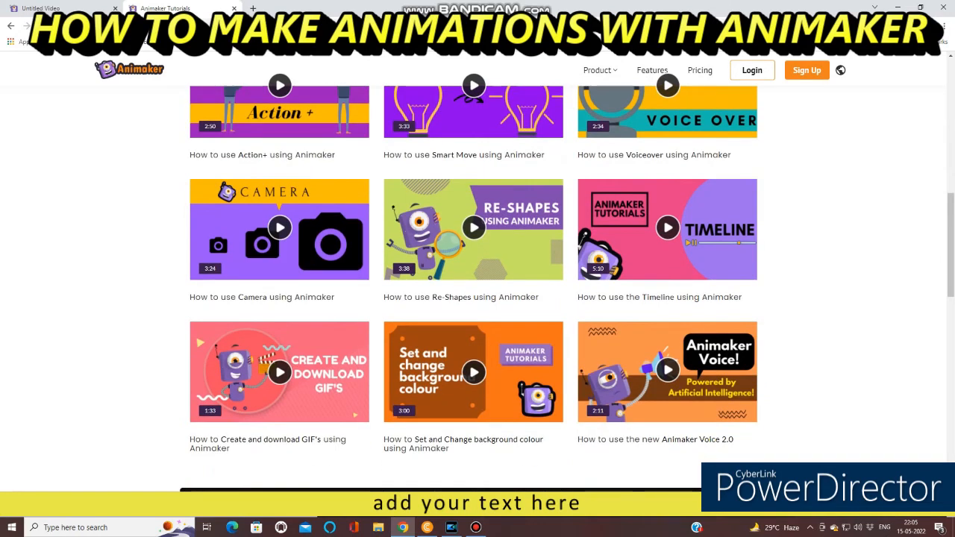
scroll(473, 299, down, 2)
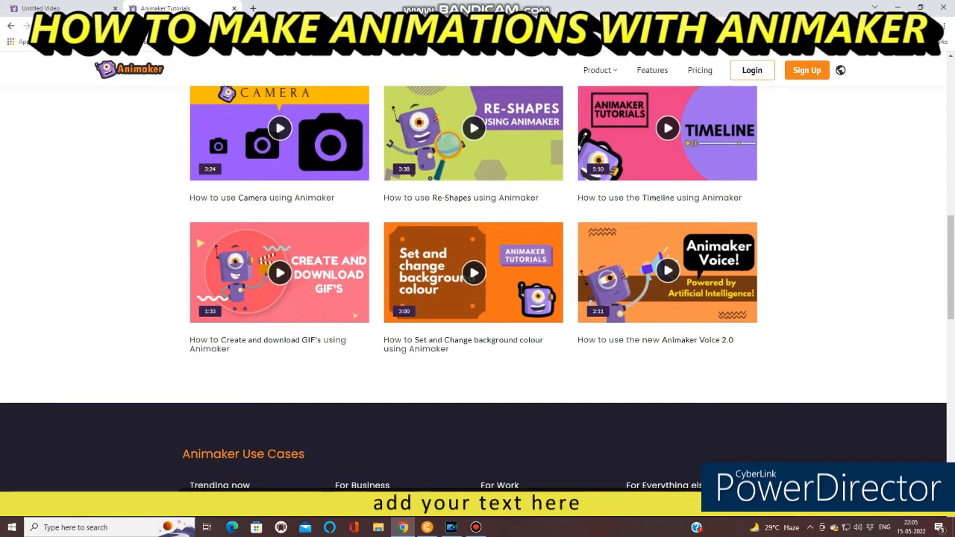
scroll(472, 298, up, 2)
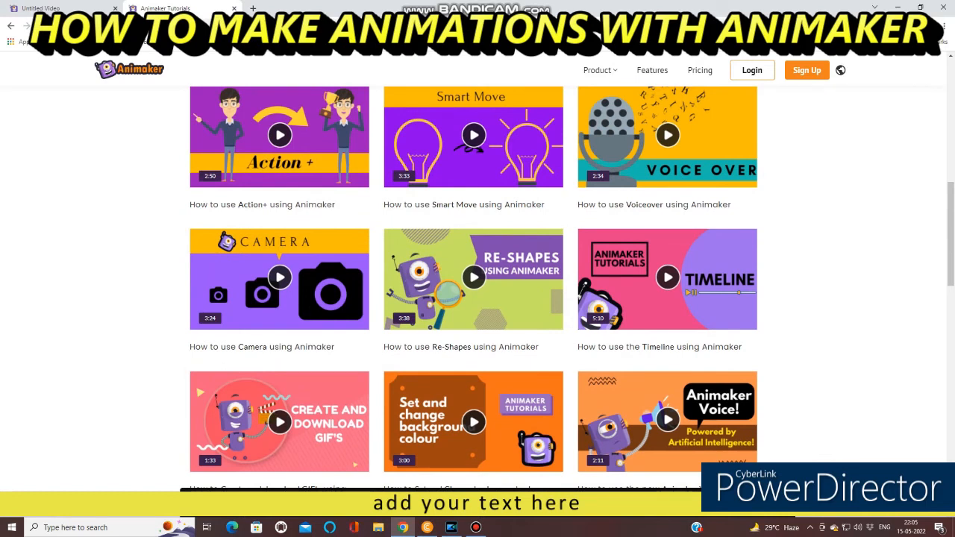
scroll(473, 298, up, 1)
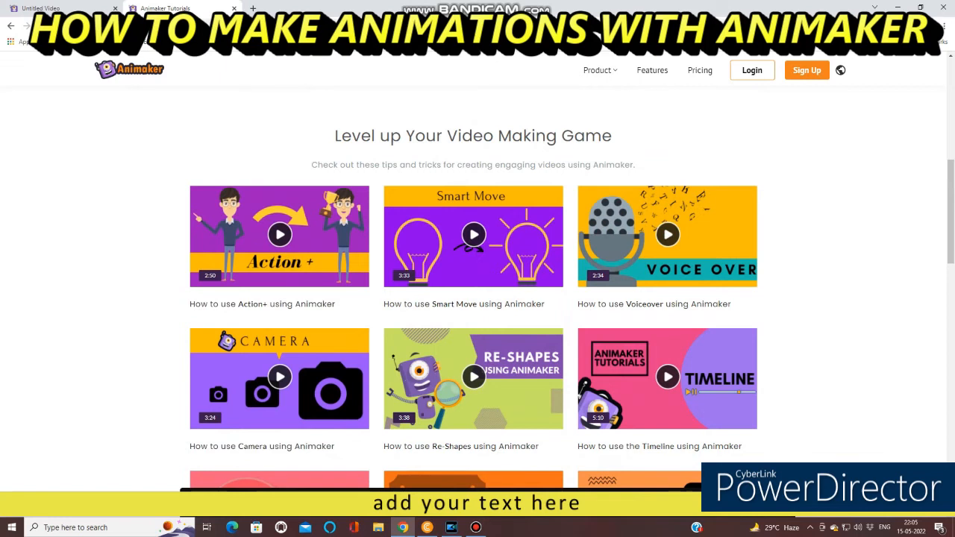
scroll(473, 299, up, 2)
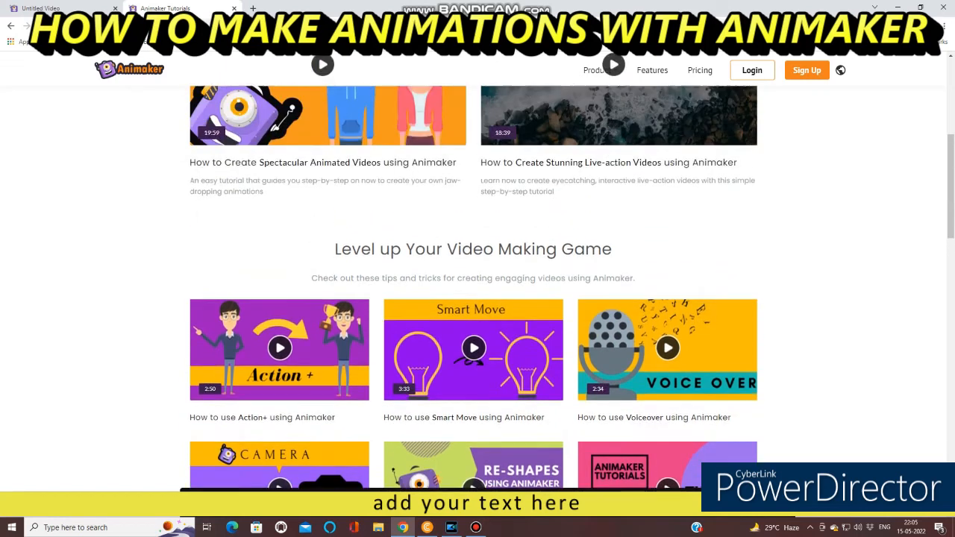
scroll(473, 298, down, 1)
scroll(473, 299, up, 2)
scroll(473, 298, down, 1)
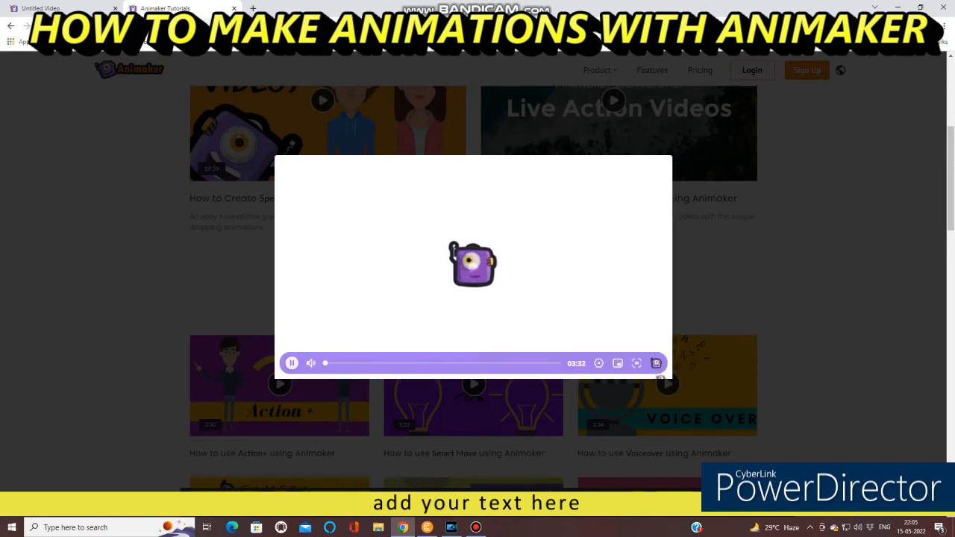
Watch the Smart Move tutorial in full screen, skipping through the sleigh's motion-path demonstration, and close the player.
click(656, 363)
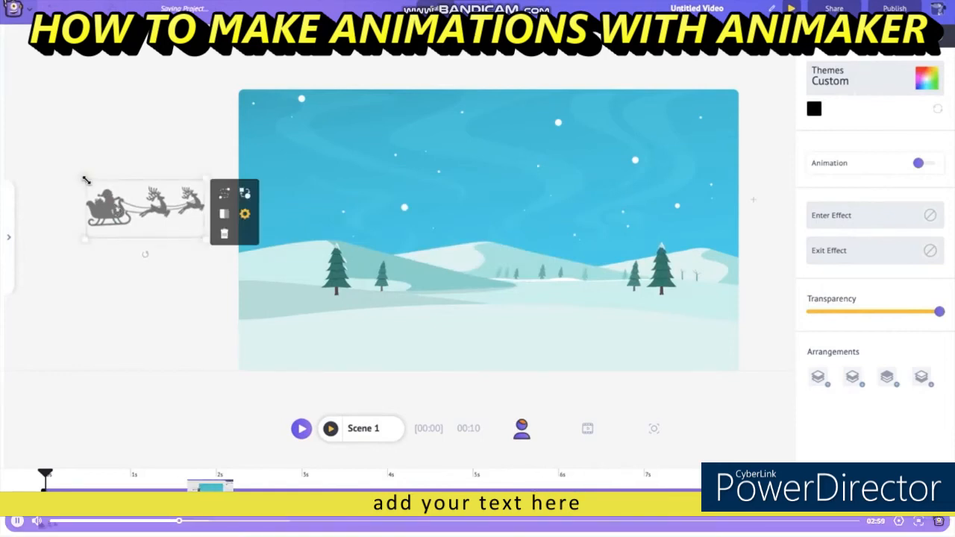
click(211, 521)
key(Right)
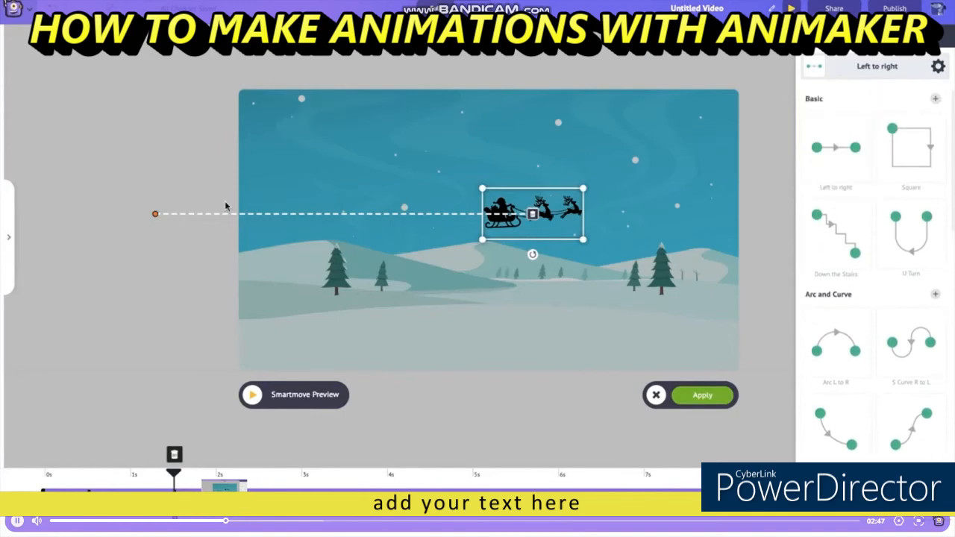
key(Left)
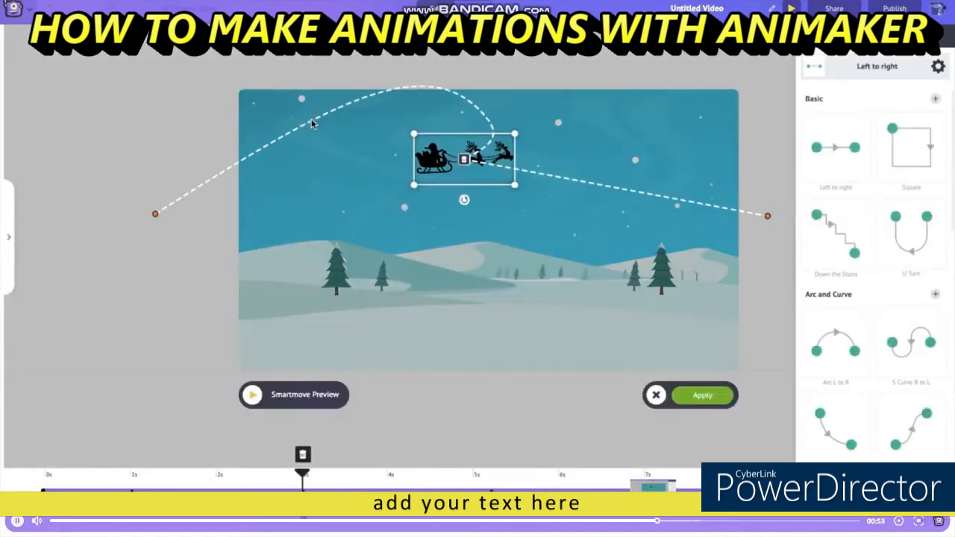
drag(312, 123, 264, 138)
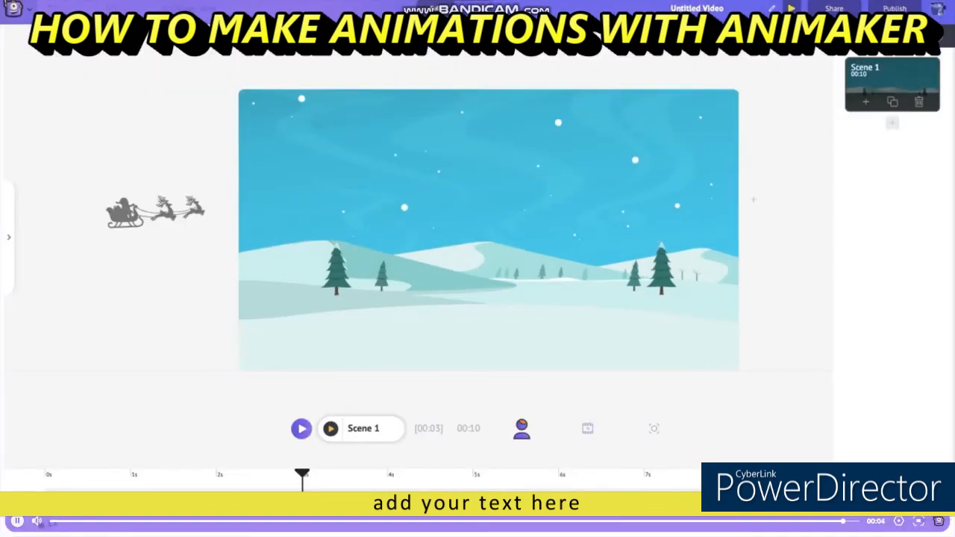
key(Escape)
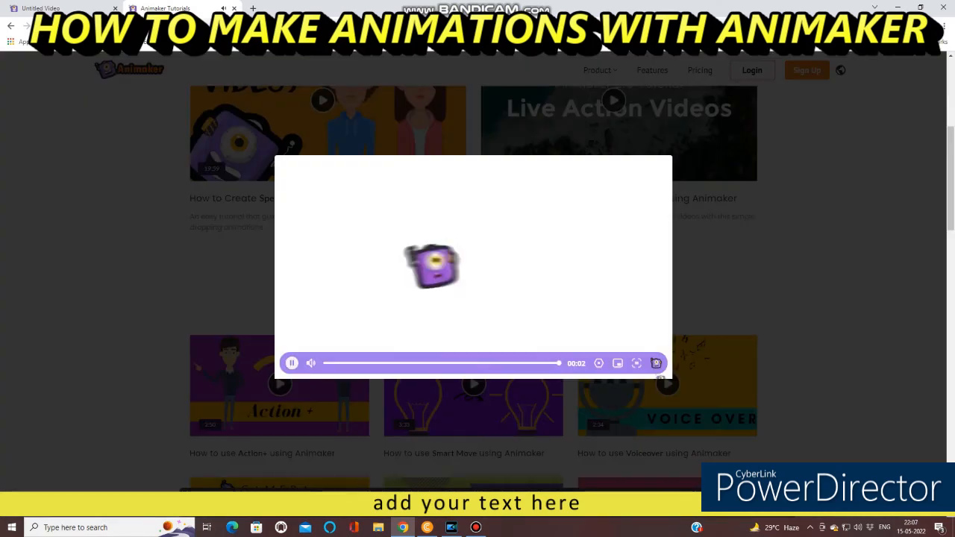
key(Escape)
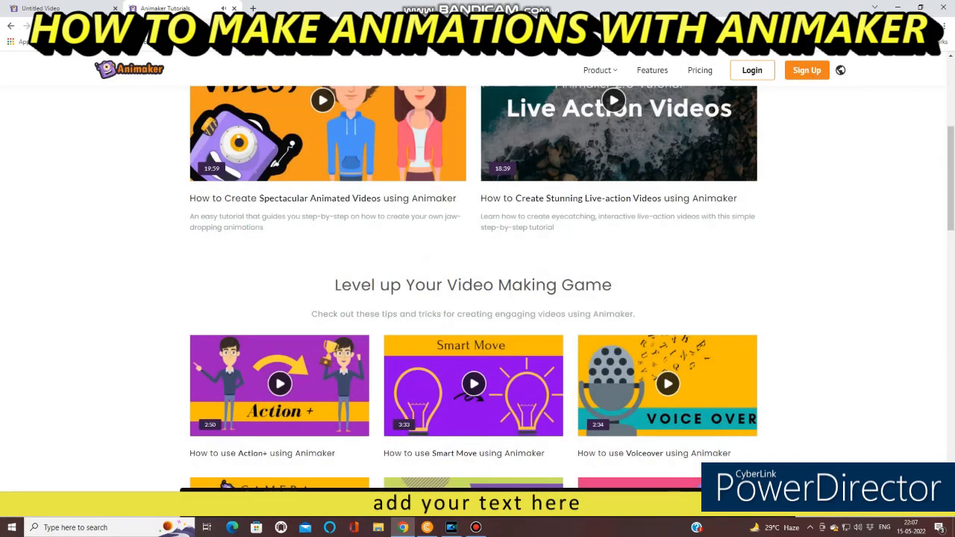
scroll(477, 299, up, 2)
scroll(477, 298, down, 5)
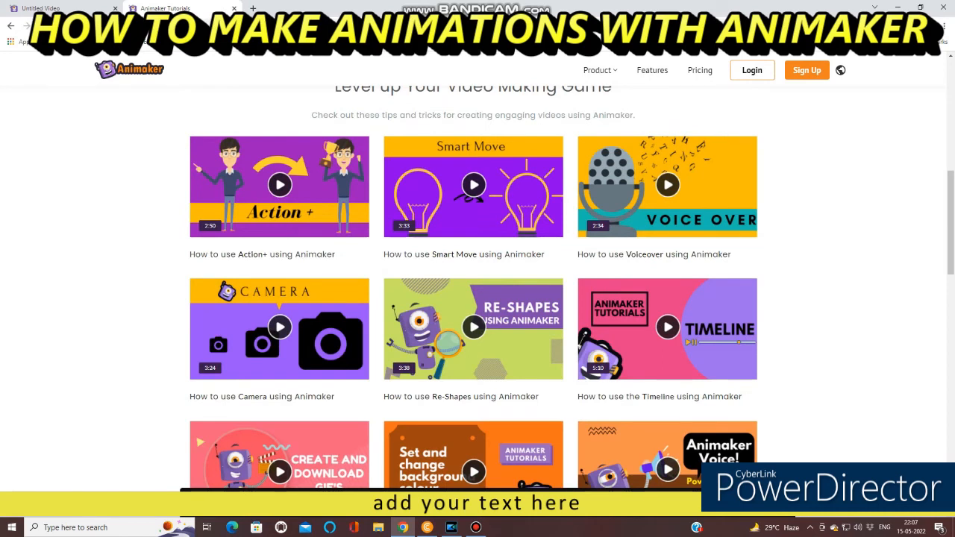
scroll(477, 299, down, 2)
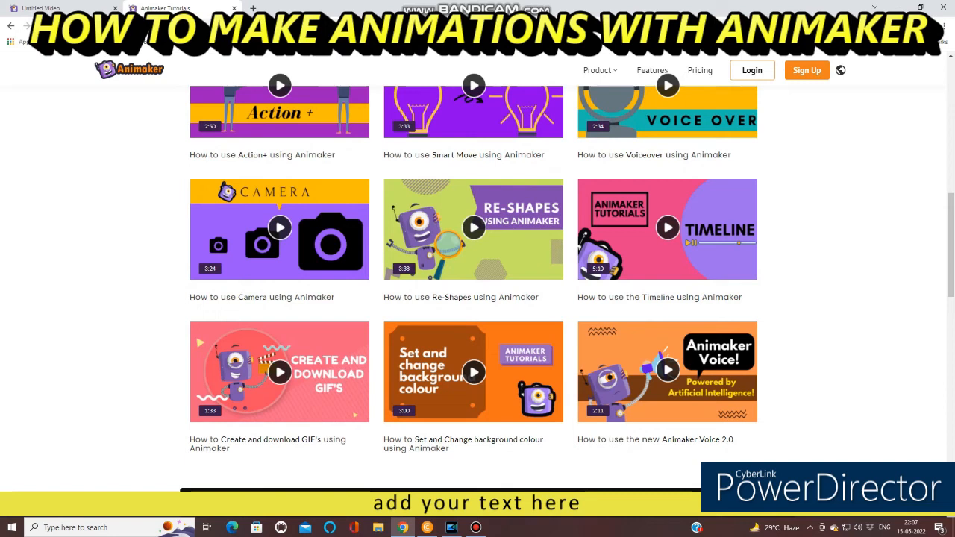
scroll(478, 299, up, 2)
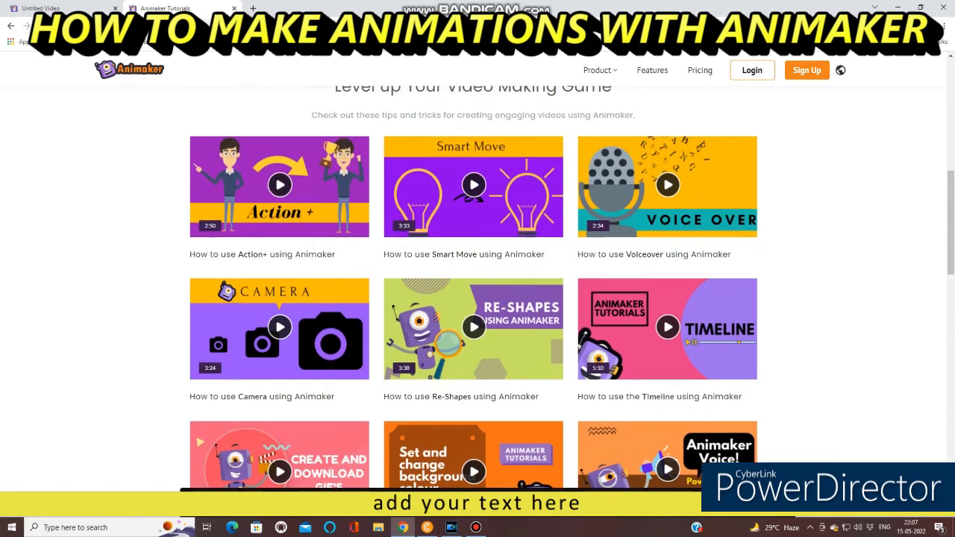
click(473, 184)
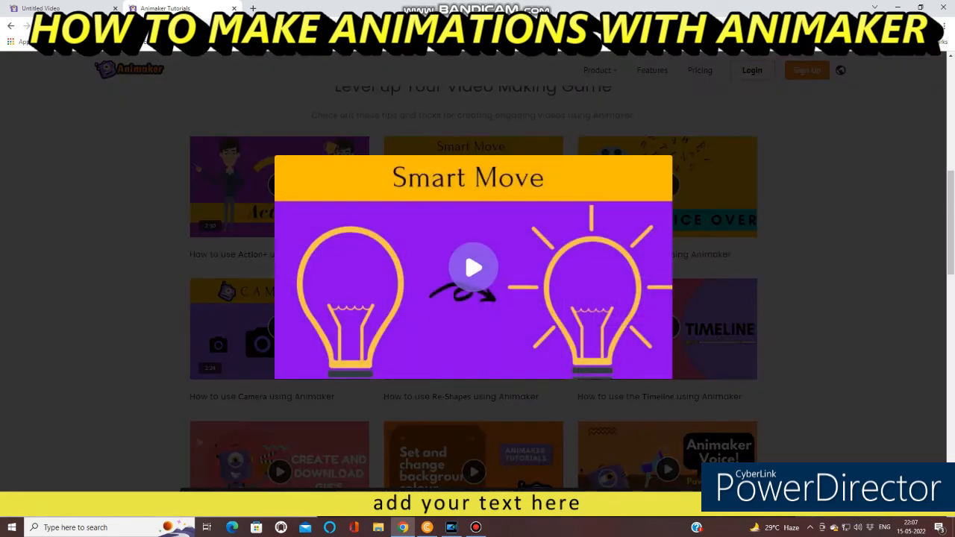
key(Escape)
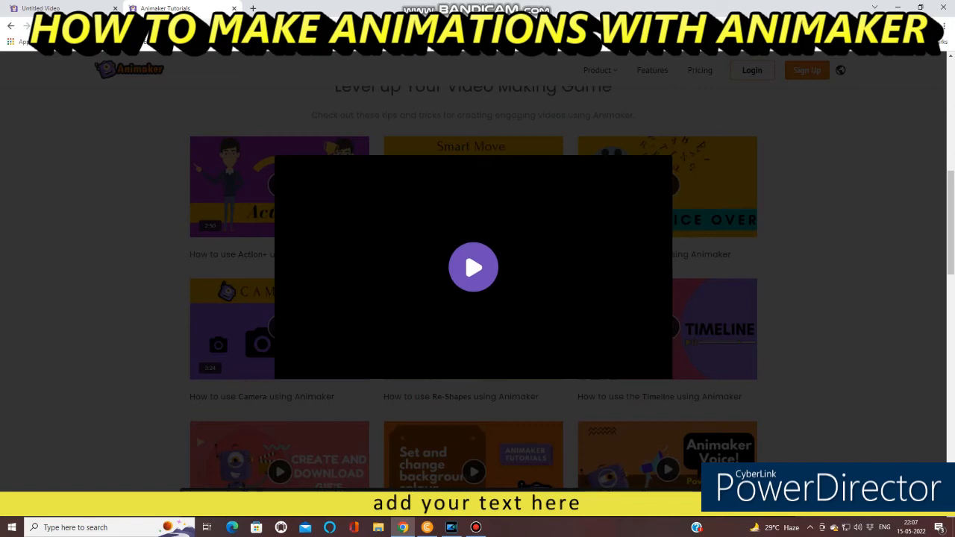
Show the Timeline tutorial in full screen and preview Scene 1.
click(635, 362)
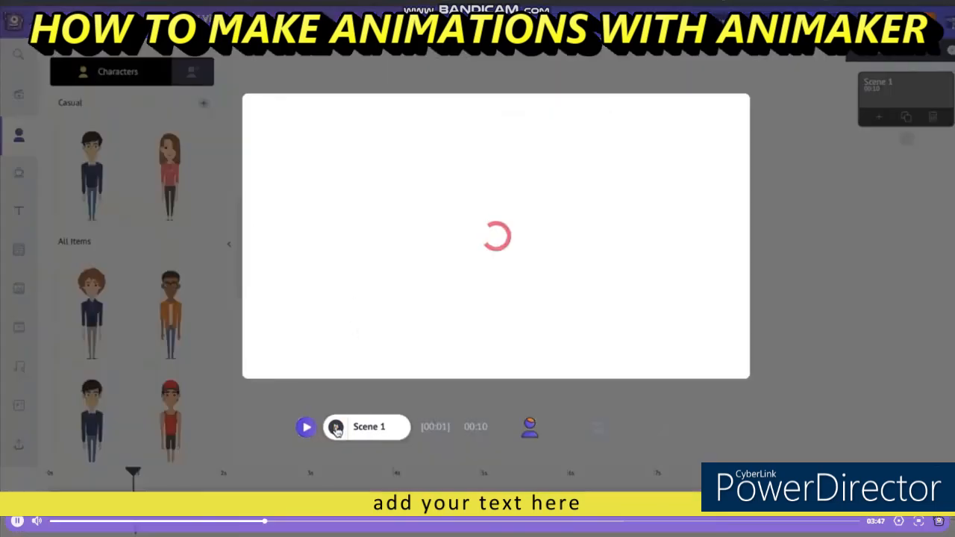
click(335, 427)
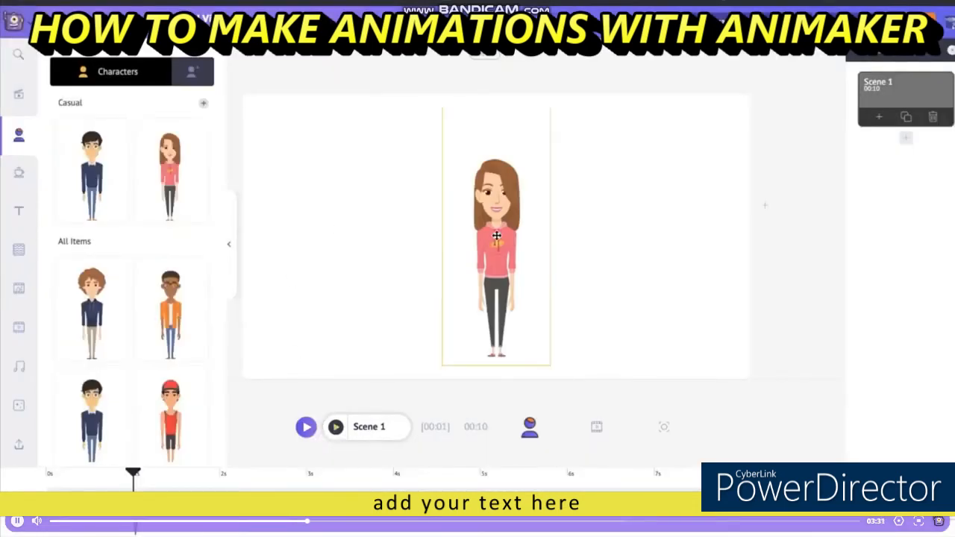
Give the woman character in Scene 1 a fade enter effect, and open her exit effect options.
click(507, 226)
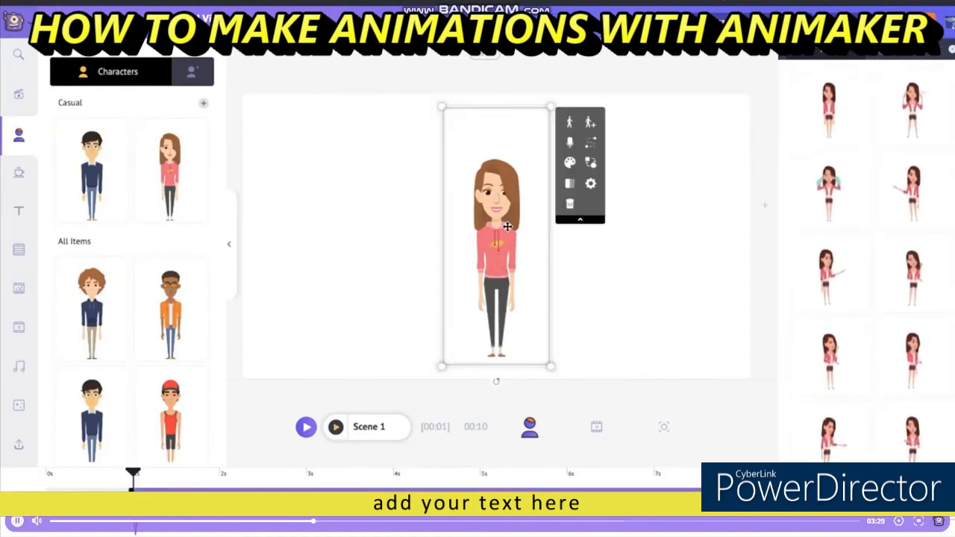
click(591, 187)
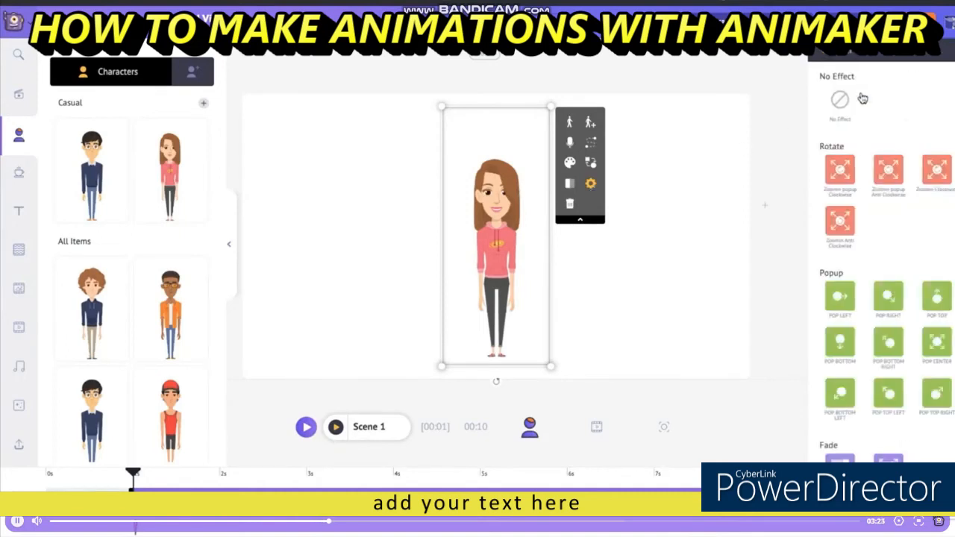
scroll(856, 302, down, 2)
click(844, 370)
click(824, 54)
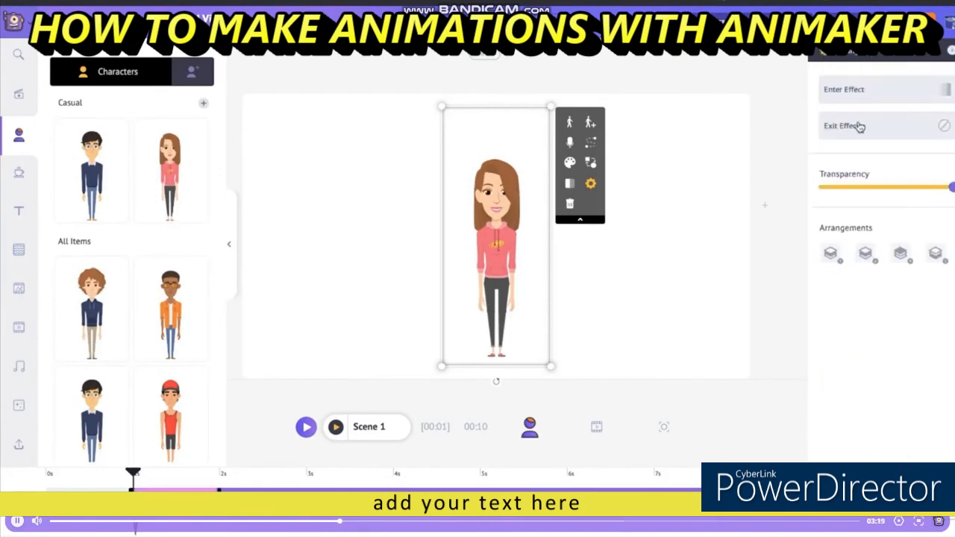
click(870, 126)
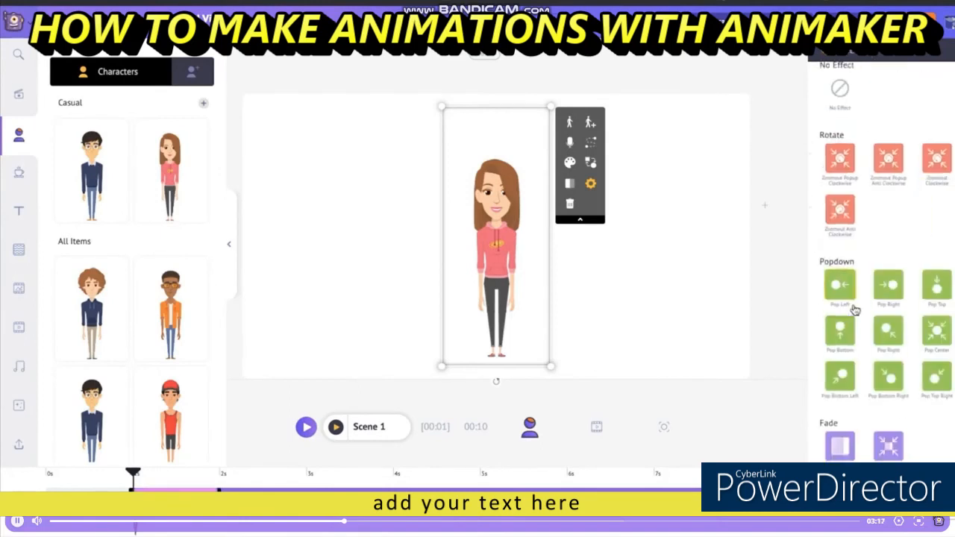
scroll(852, 308, down, 1)
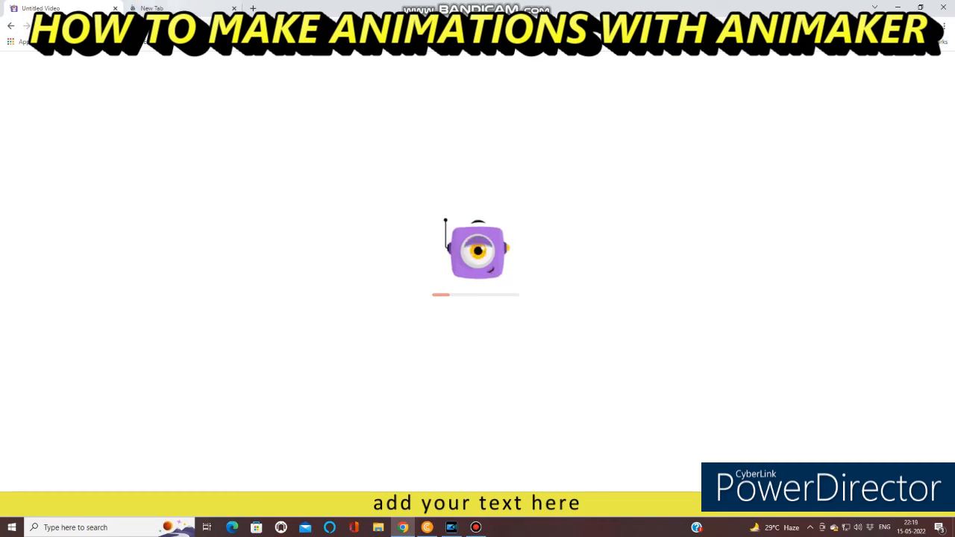
Return to the Untitled Video project and dismiss the Tutorial Video pop-up.
key(ctrl+Tab)
key(ctrl+Tab)
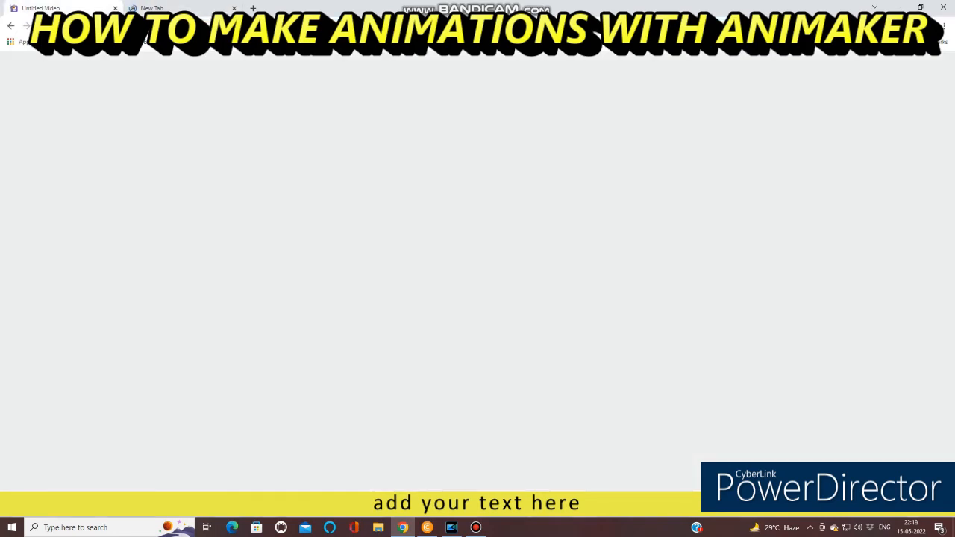
key(ctrl+Tab)
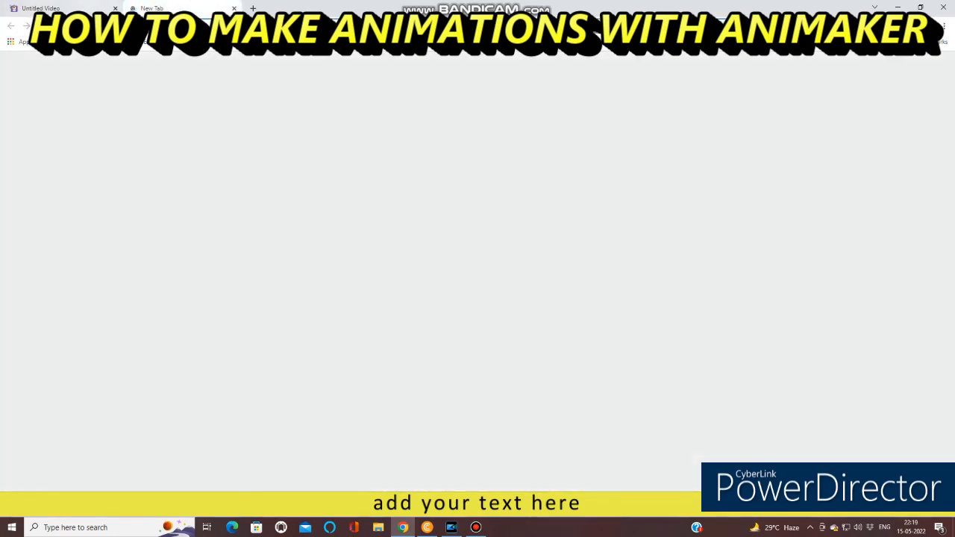
key(ctrl+Tab)
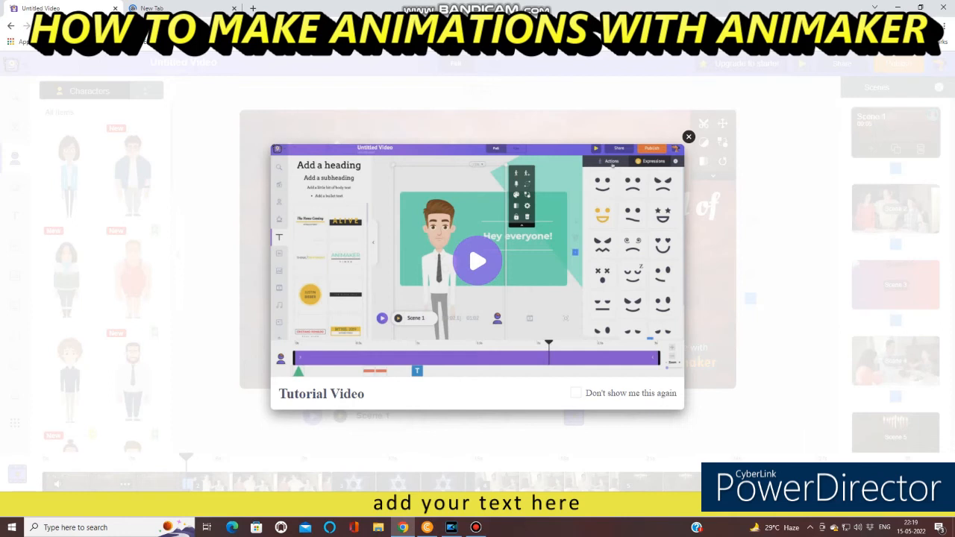
click(688, 137)
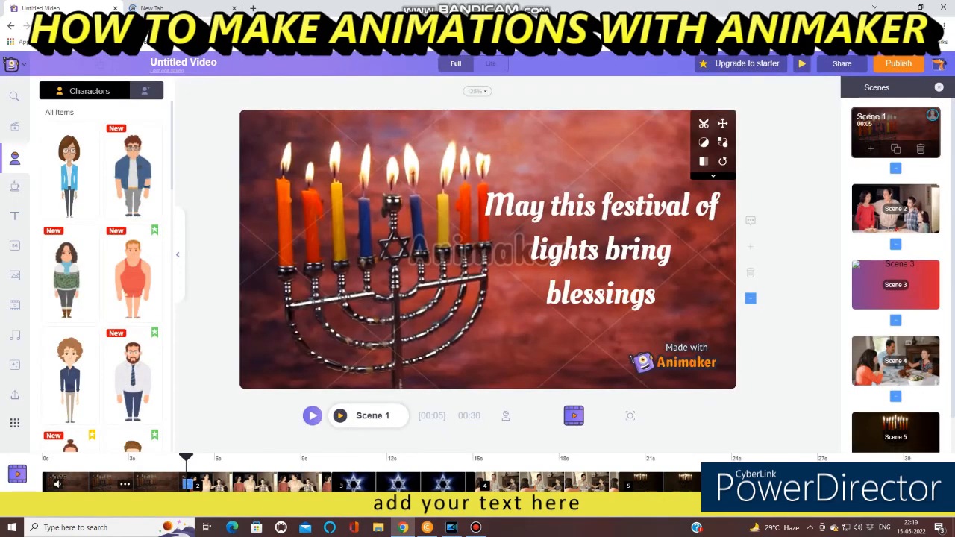
Search the asset library for "bakery" and look through the asset categories down to Special Effects.
click(14, 97)
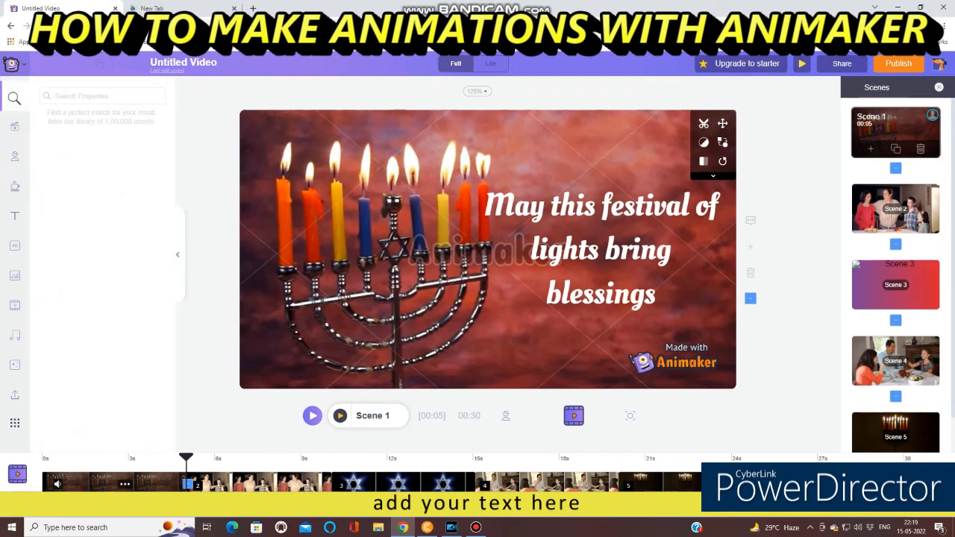
text(bakery)
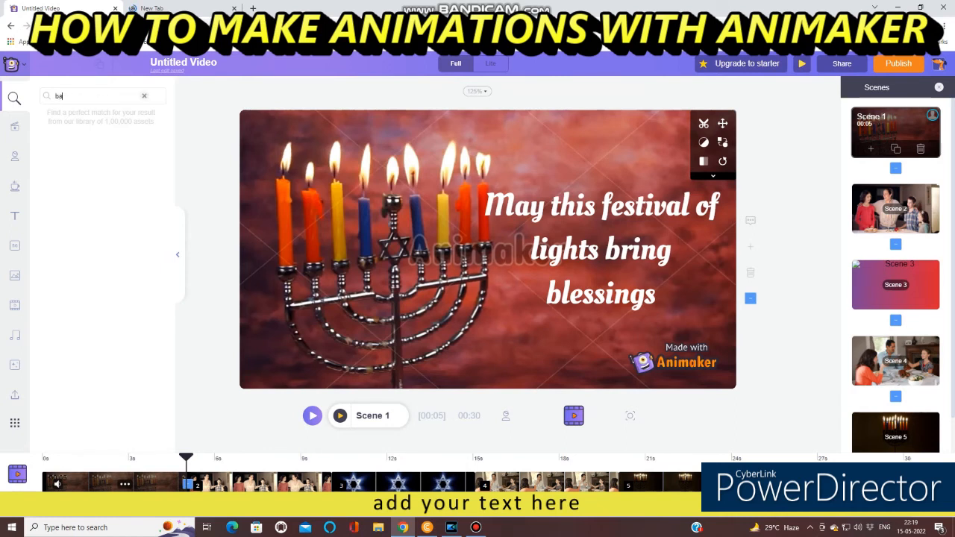
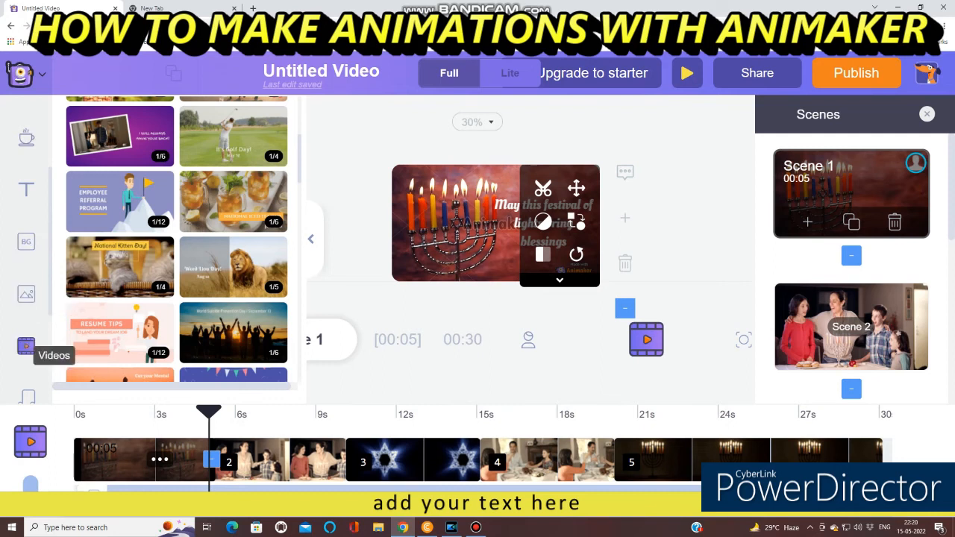
scroll(26, 345, down, 2)
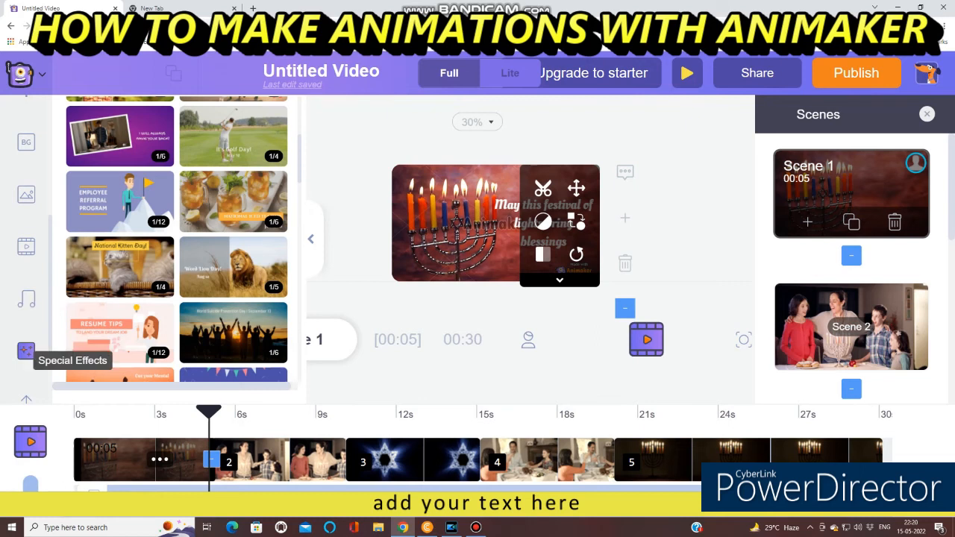
Open the Zoom integration from the available apps and close its sign-in window without connecting.
scroll(26, 350, down, 2)
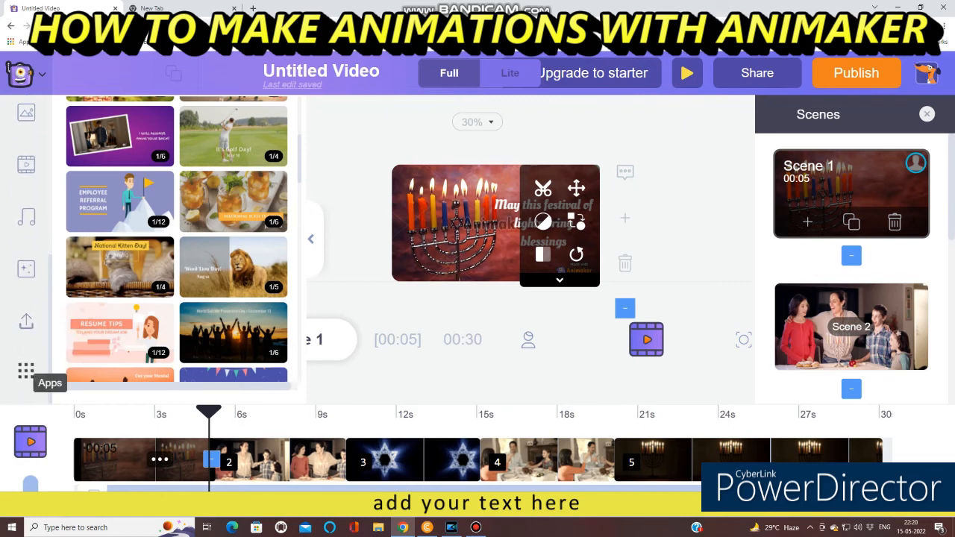
click(26, 370)
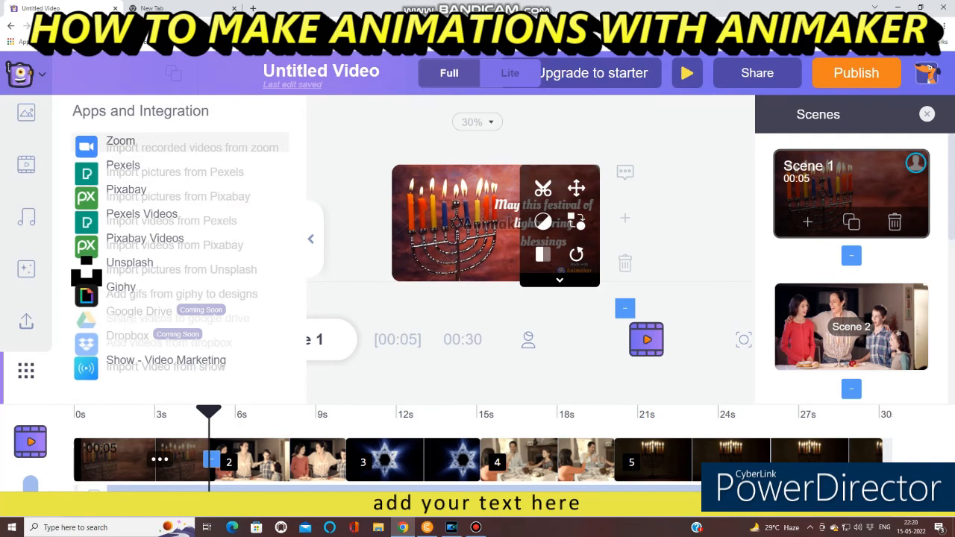
click(150, 144)
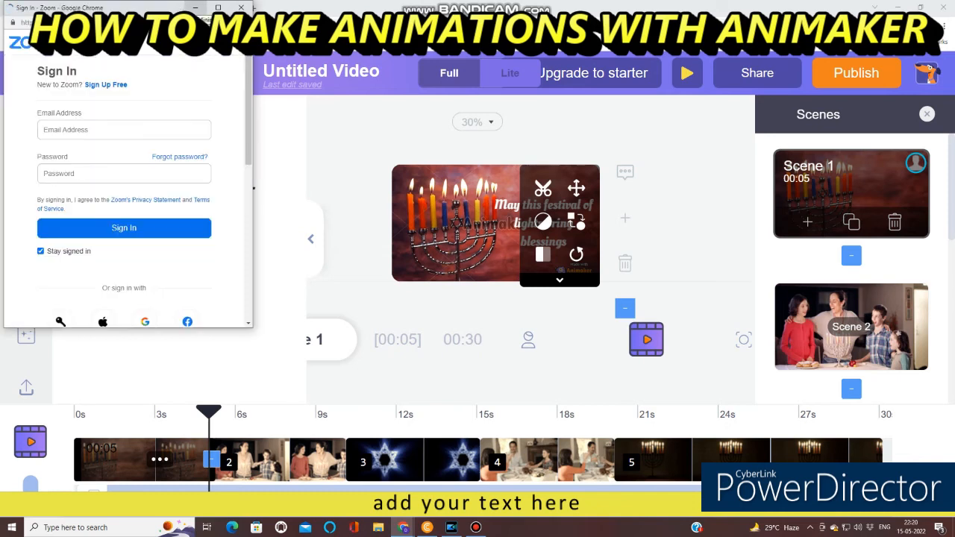
click(241, 8)
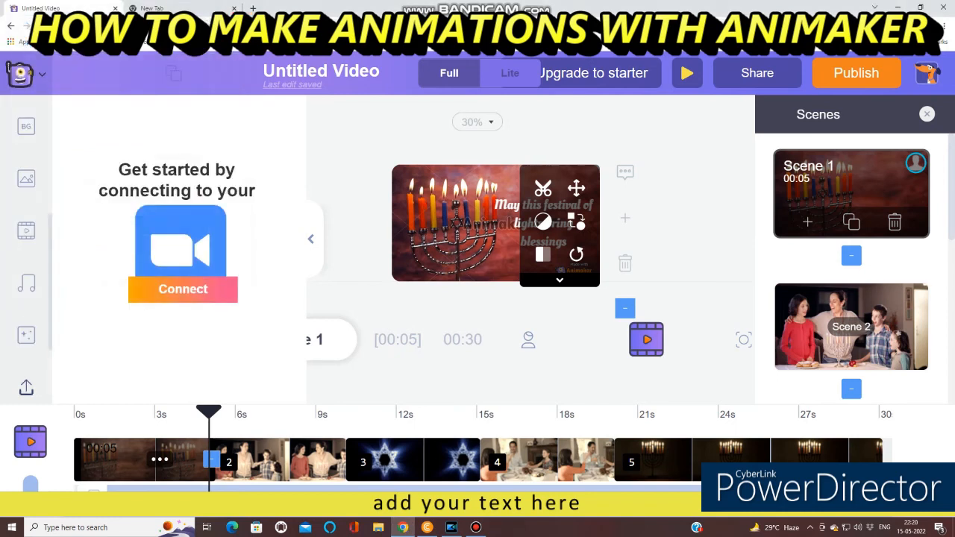
Search the Giphy integration for "food" and add the GIF of the girl eating spaghetti to Scene 1.
scroll(26, 250, down, 2)
click(26, 371)
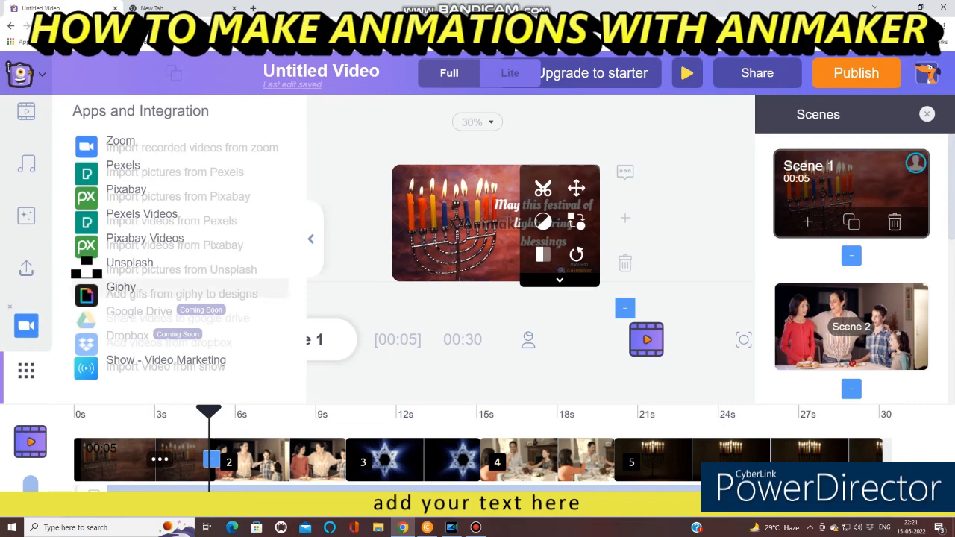
click(179, 291)
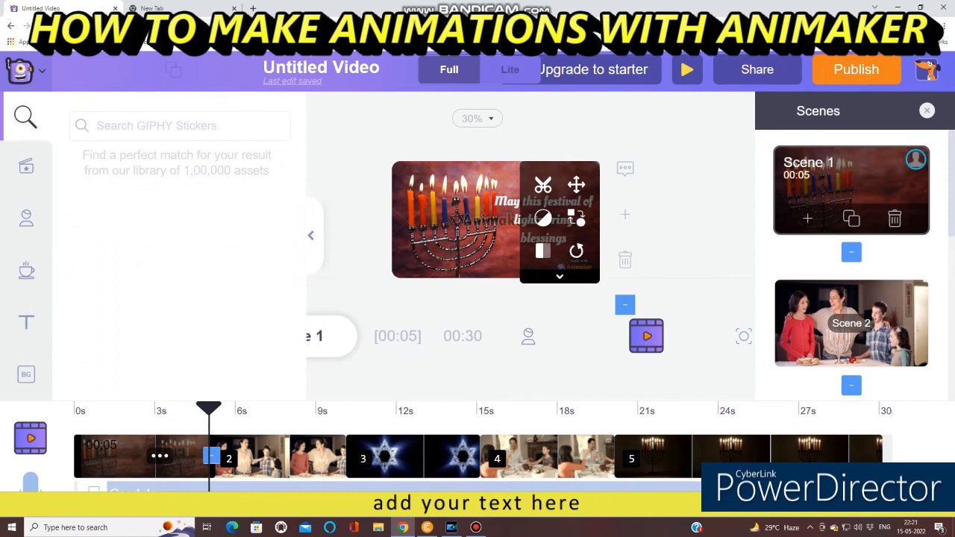
text(food)
key(Return)
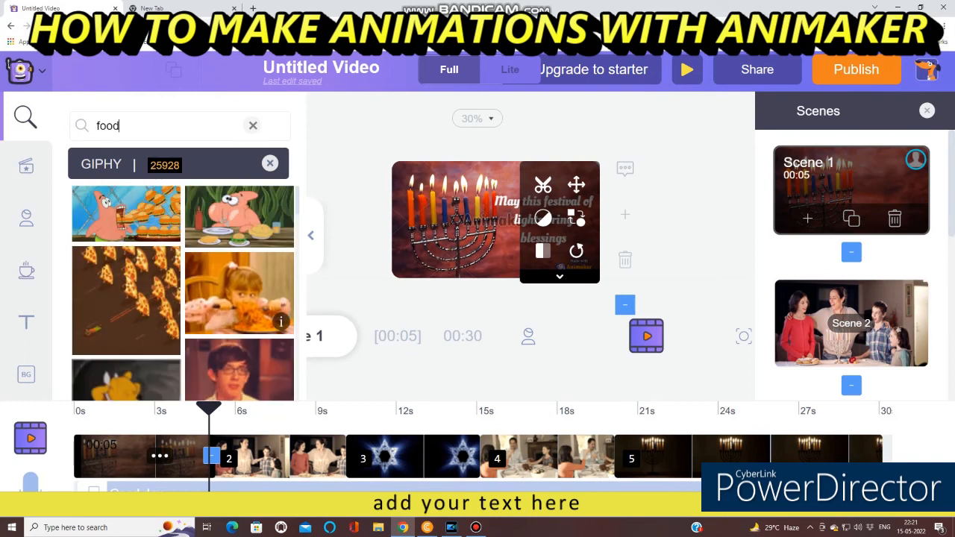
scroll(238, 284, down, 1)
scroll(183, 298, down, 1)
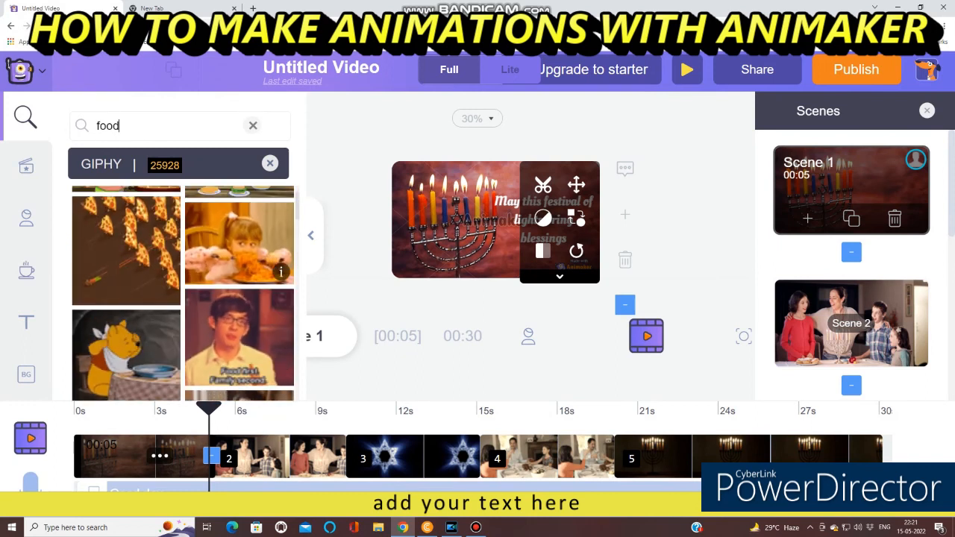
scroll(182, 298, up, 2)
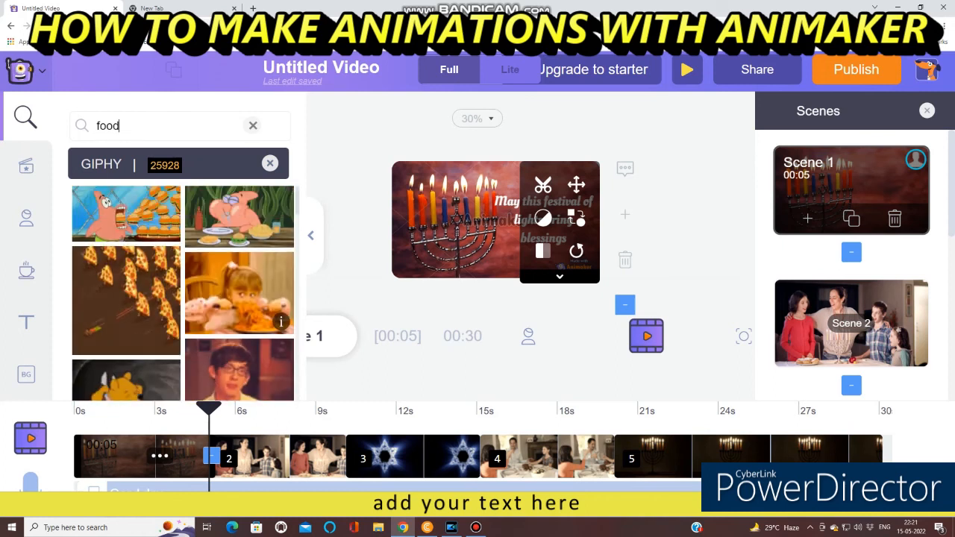
click(239, 293)
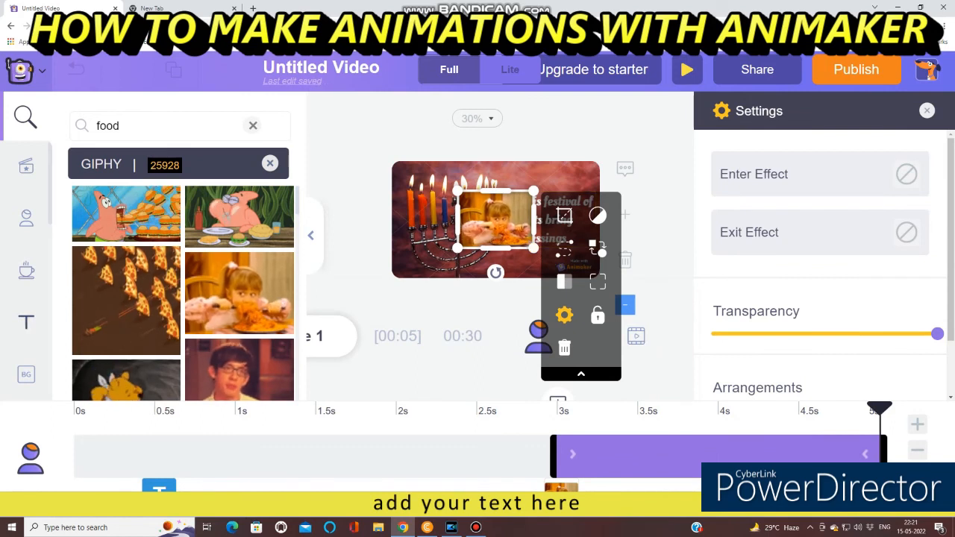
Search the backgrounds for "hotel" and apply the café interior with yellow chairs and dark red floor to Scene 1.
scroll(26, 246, down, 3)
scroll(26, 246, up, 3)
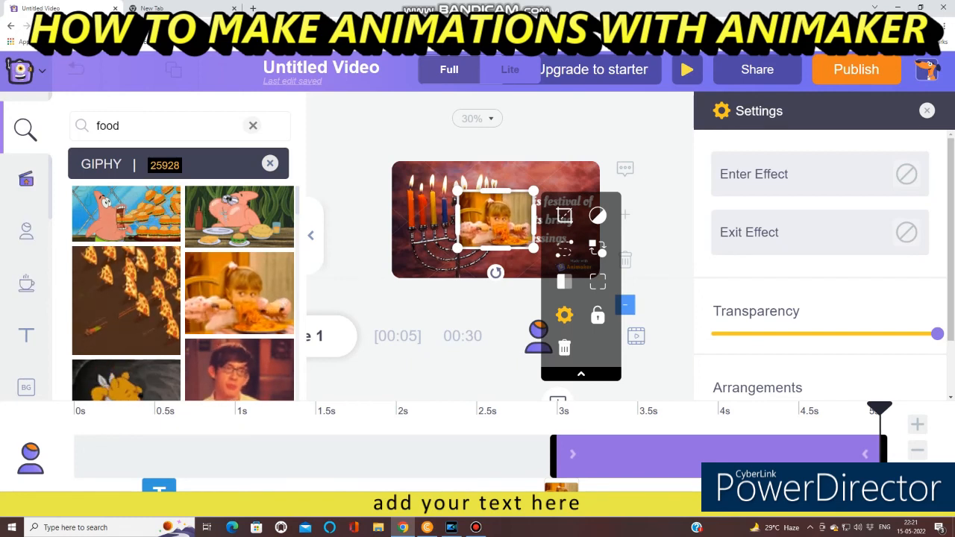
scroll(26, 246, down, 3)
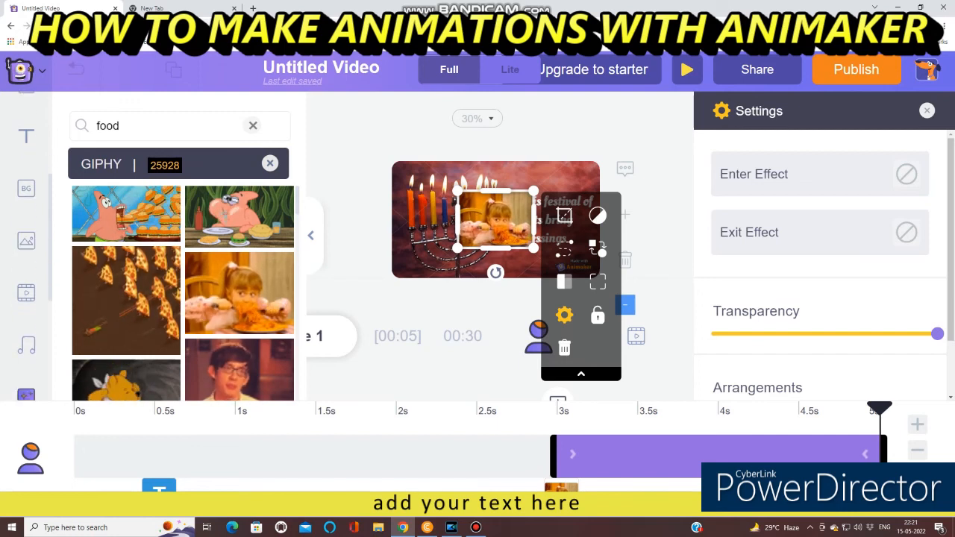
scroll(27, 343, down, 2)
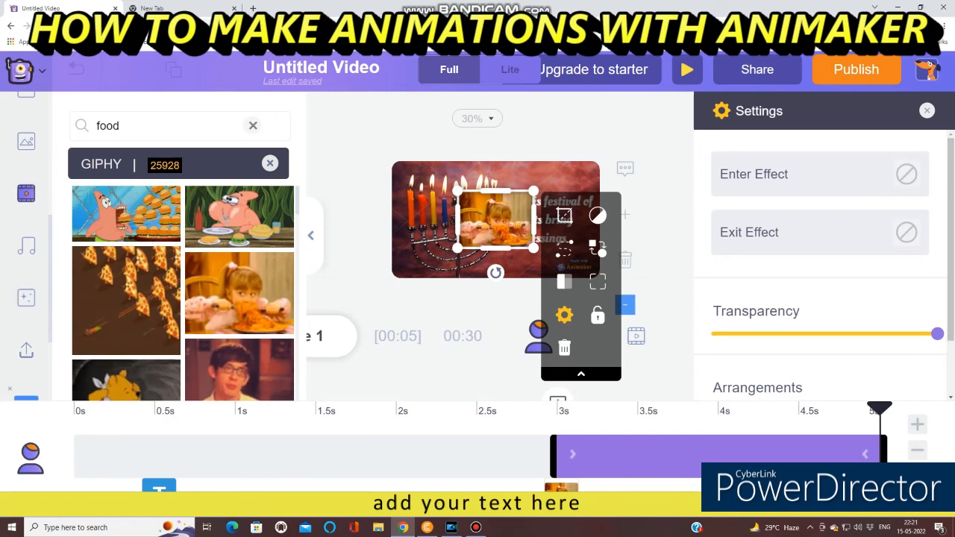
scroll(26, 246, up, 3)
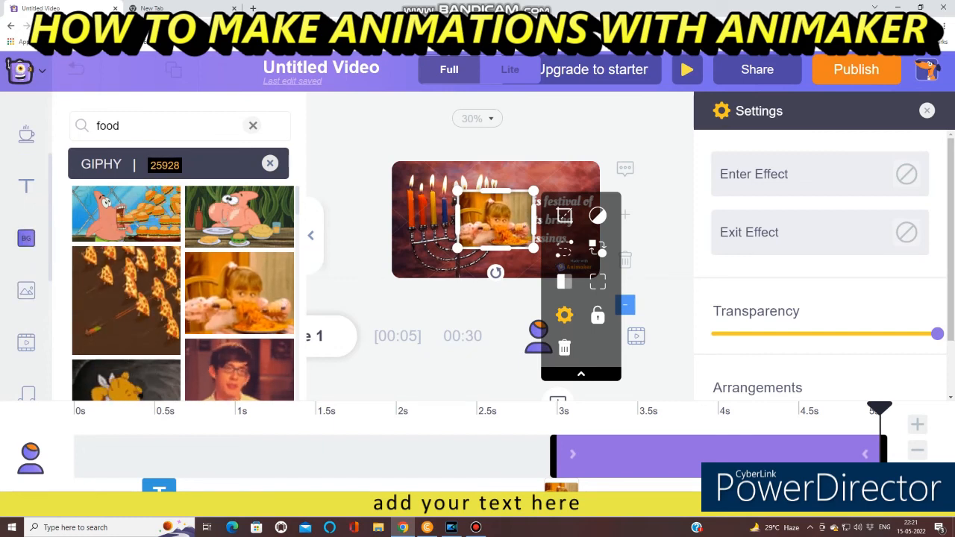
click(26, 239)
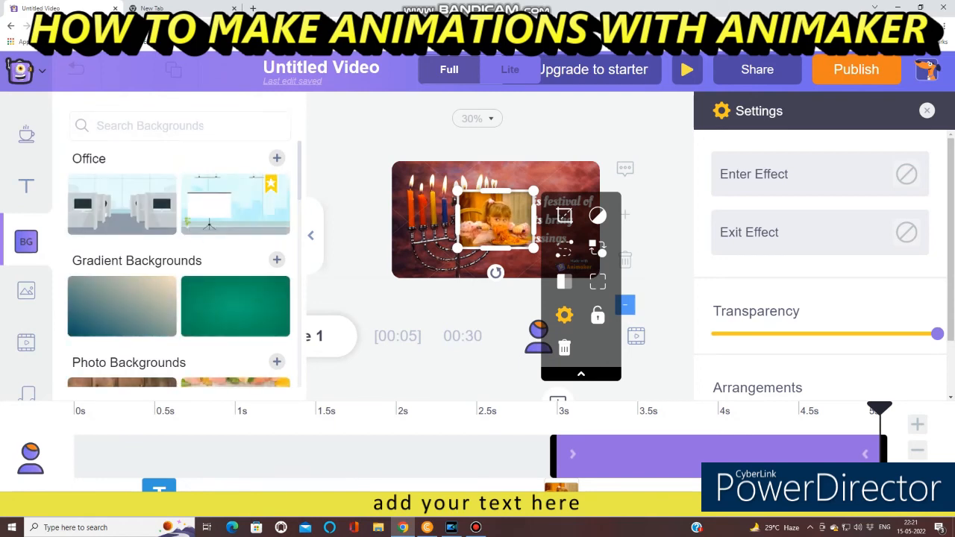
click(150, 126)
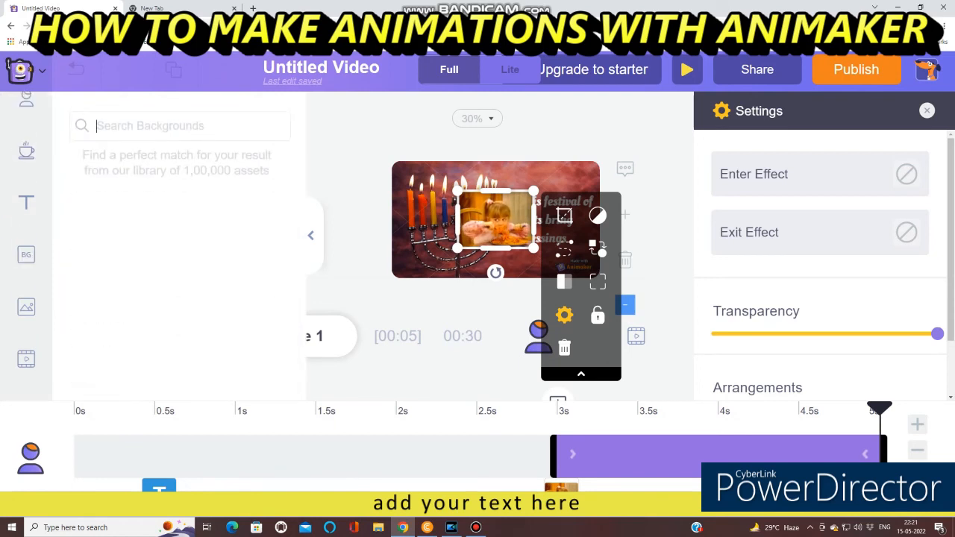
text(hotel)
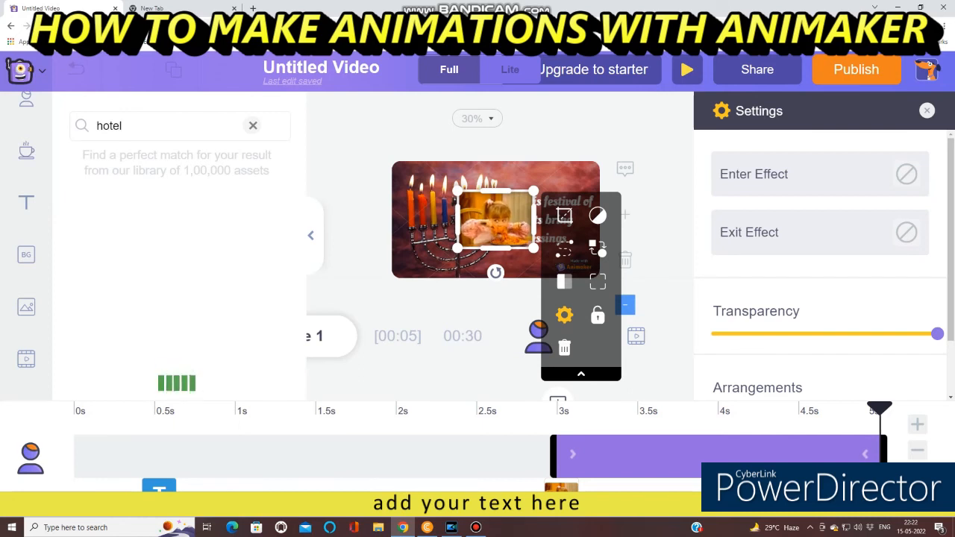
key(Return)
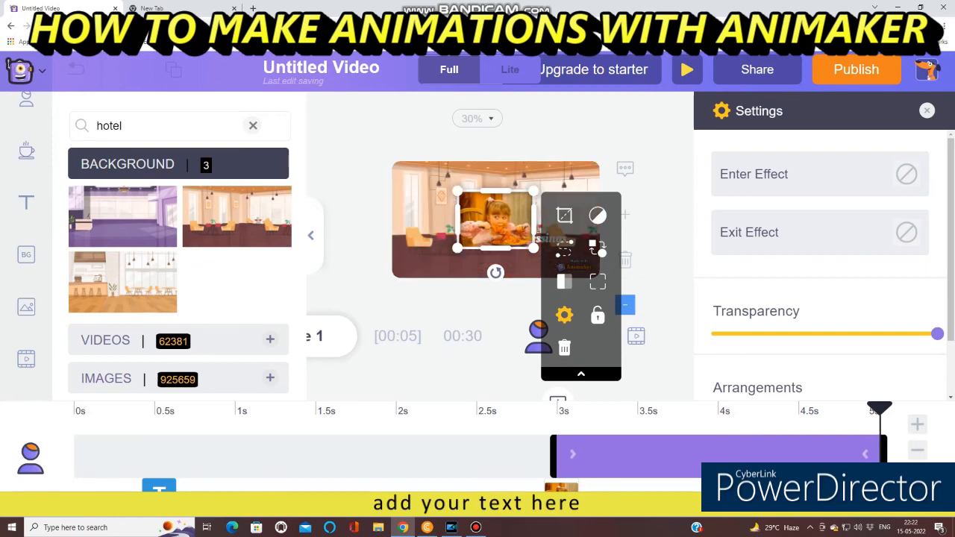
Enlarge the GIF beside the greeting text in Scene 1 and give it the Zoomin popup Clockwise enter effect.
drag(504, 209, 462, 189)
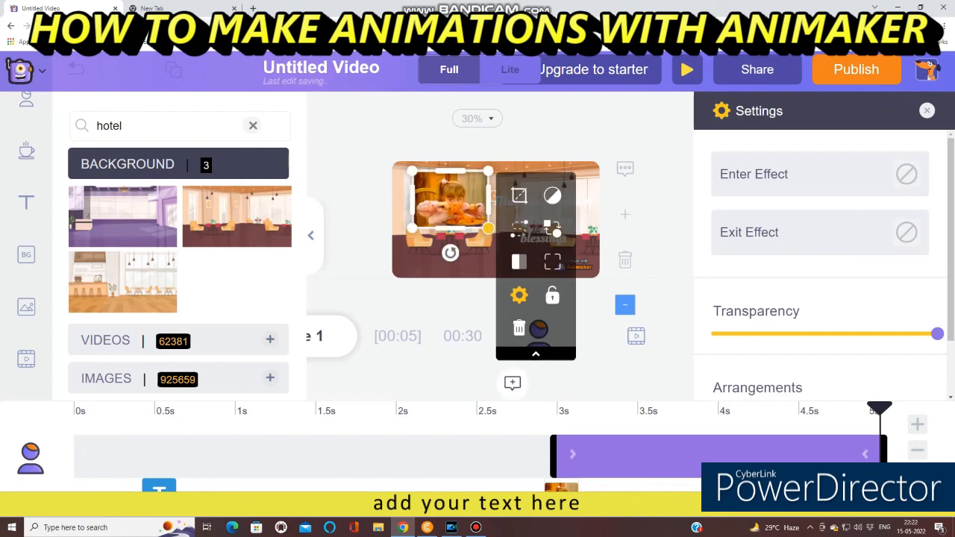
drag(463, 191, 458, 220)
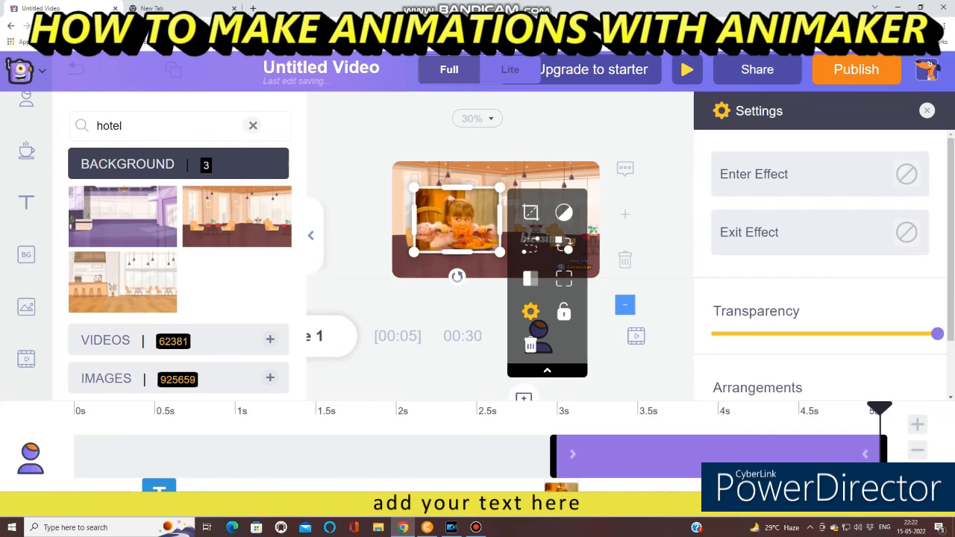
click(753, 174)
click(744, 305)
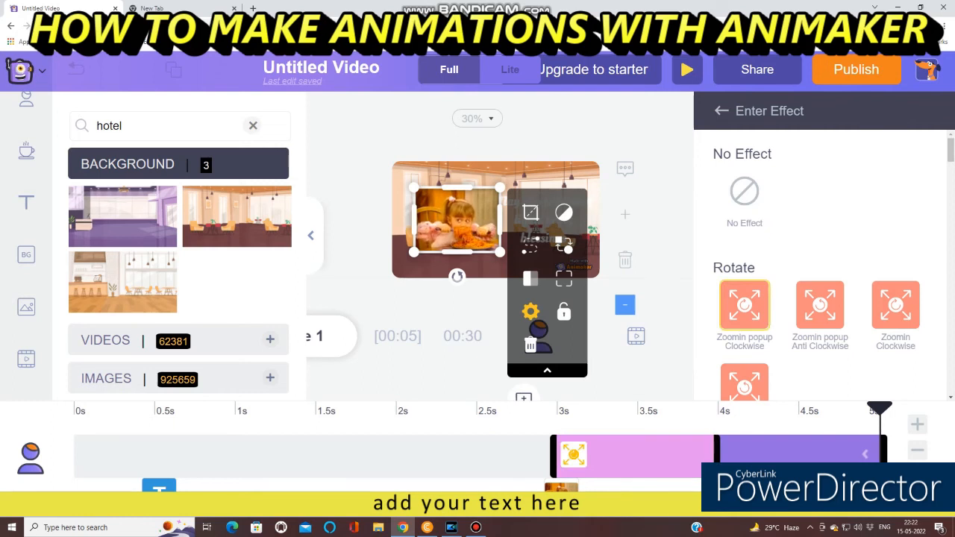
scroll(820, 298, down, 3)
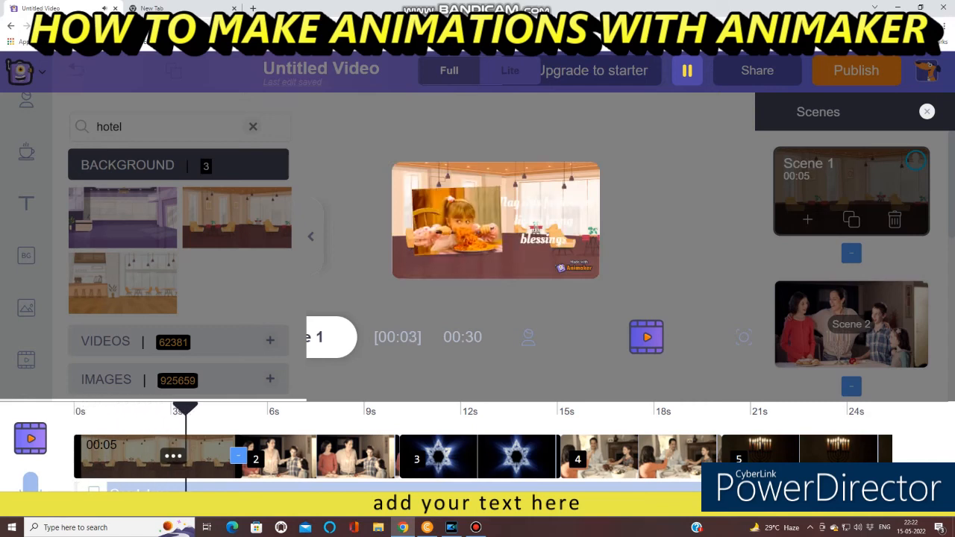
Preview Scene 1 by moving the playhead along its timeline and playing it through to Scene 2.
key(space)
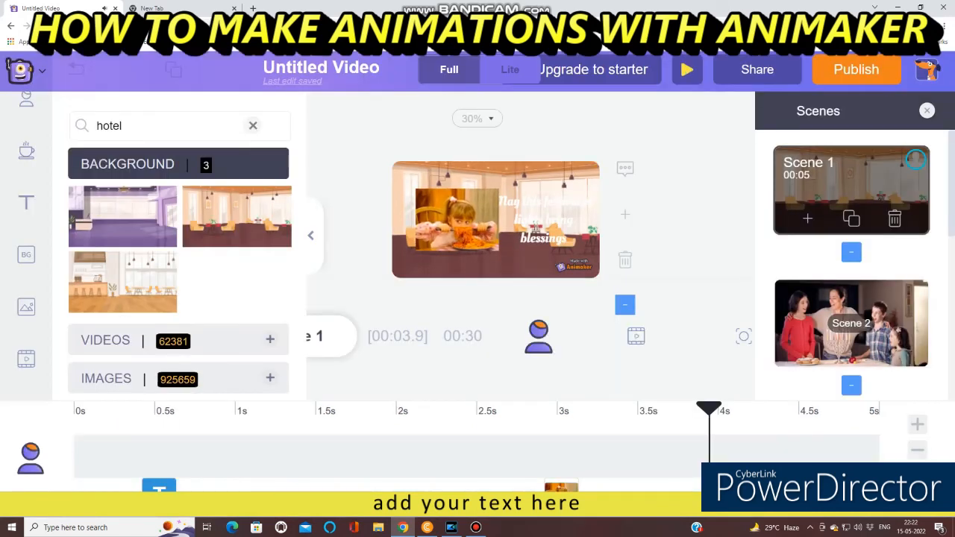
click(735, 410)
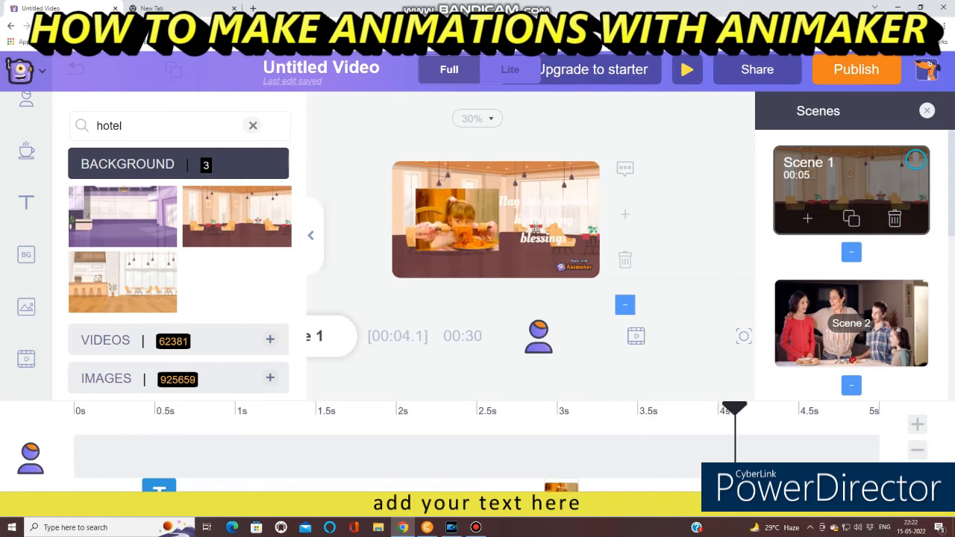
drag(735, 410, 864, 411)
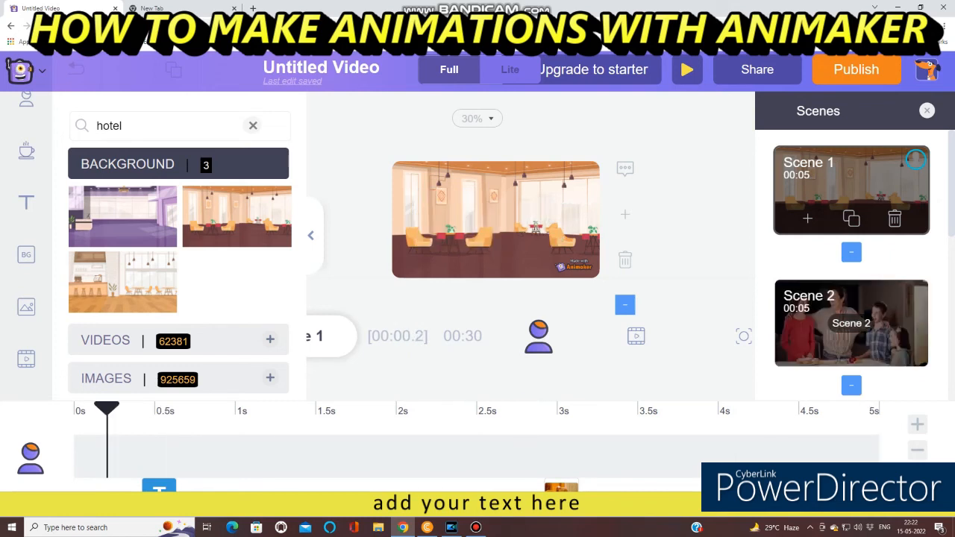
scroll(852, 265, down, 2)
scroll(851, 265, up, 2)
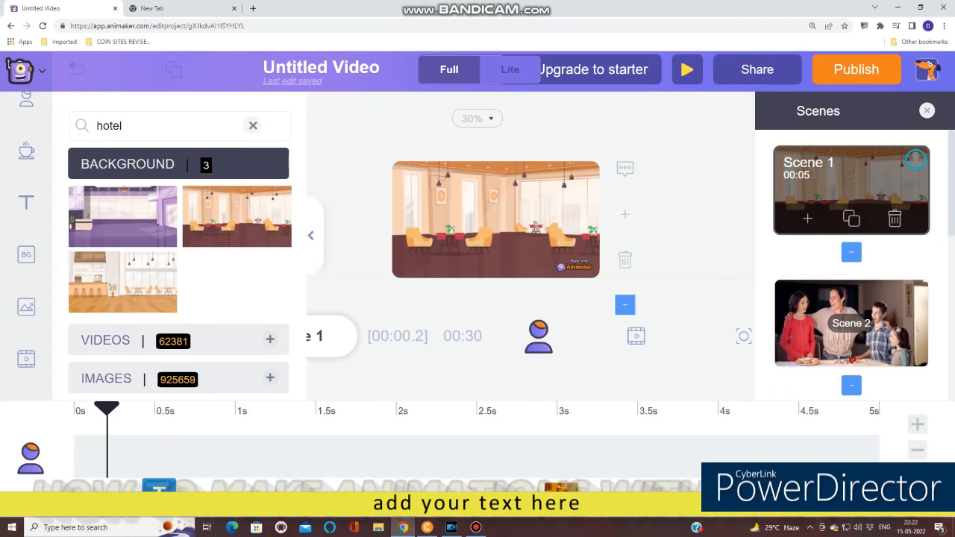
click(496, 219)
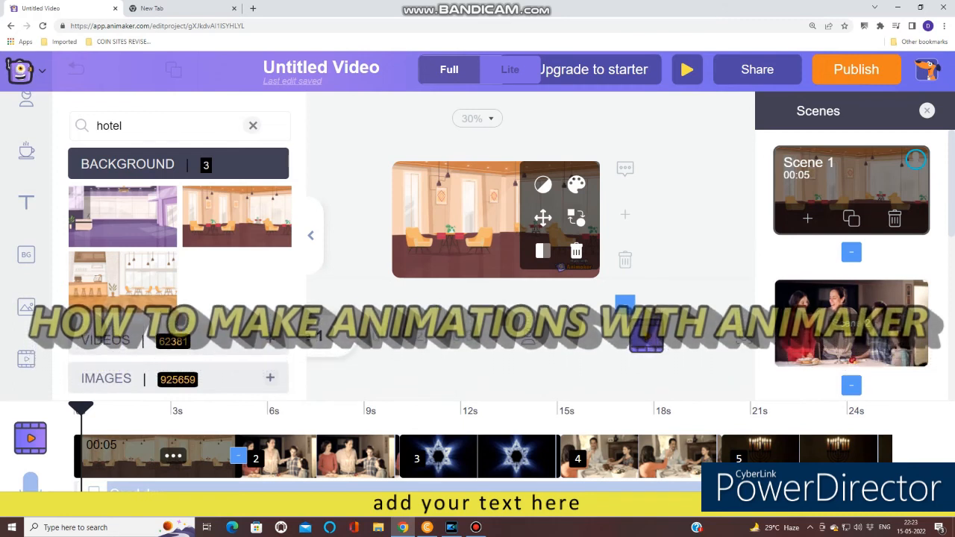
key(space)
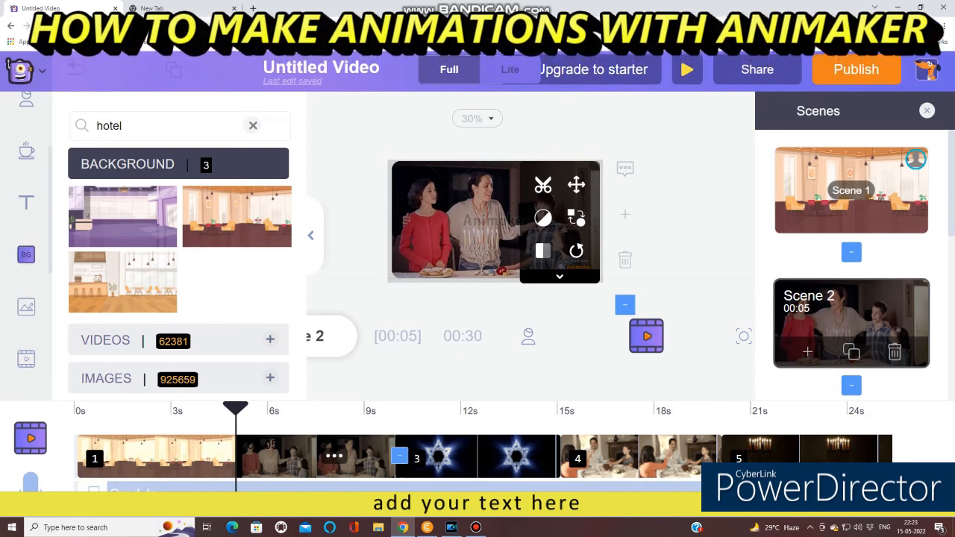
Replace the Scene 2 background with the hotel café interior that has a counter and wooden floor.
click(26, 254)
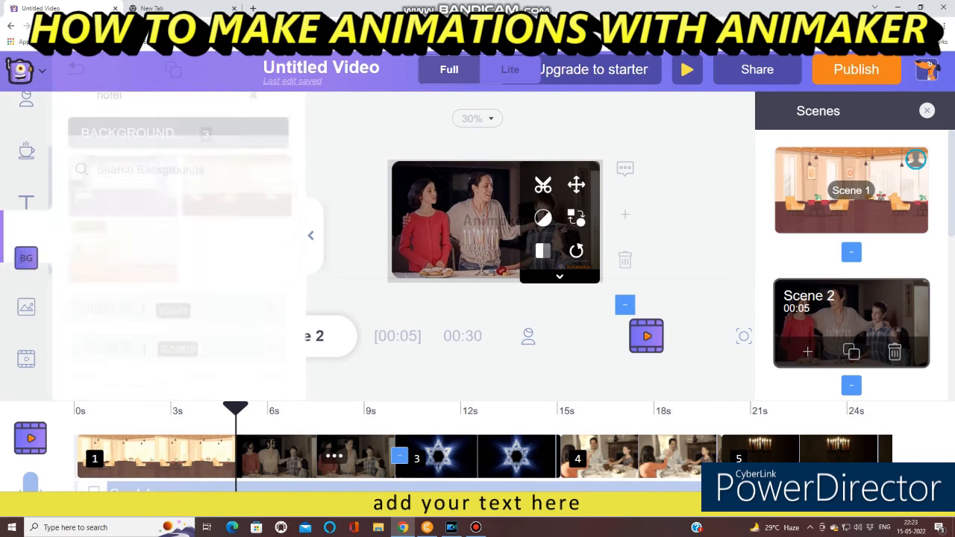
click(179, 126)
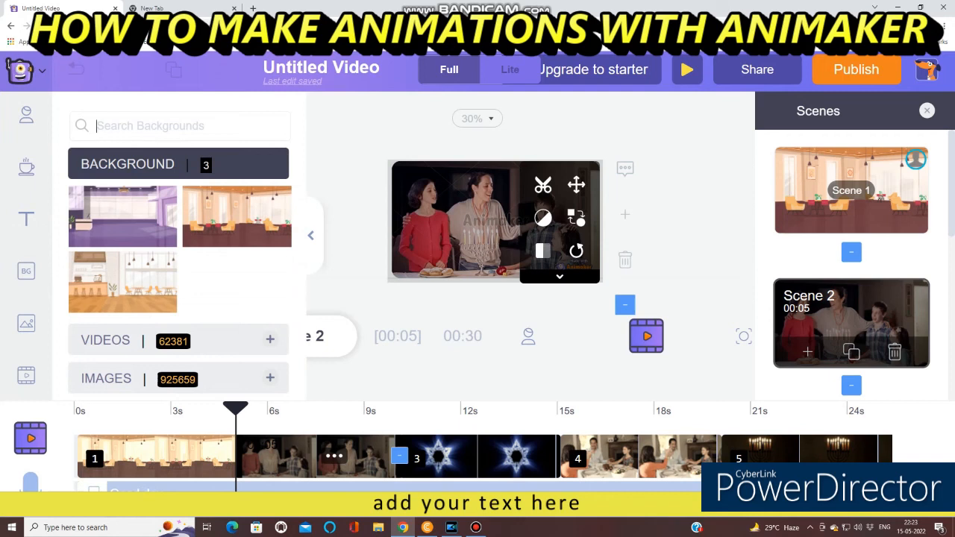
click(122, 282)
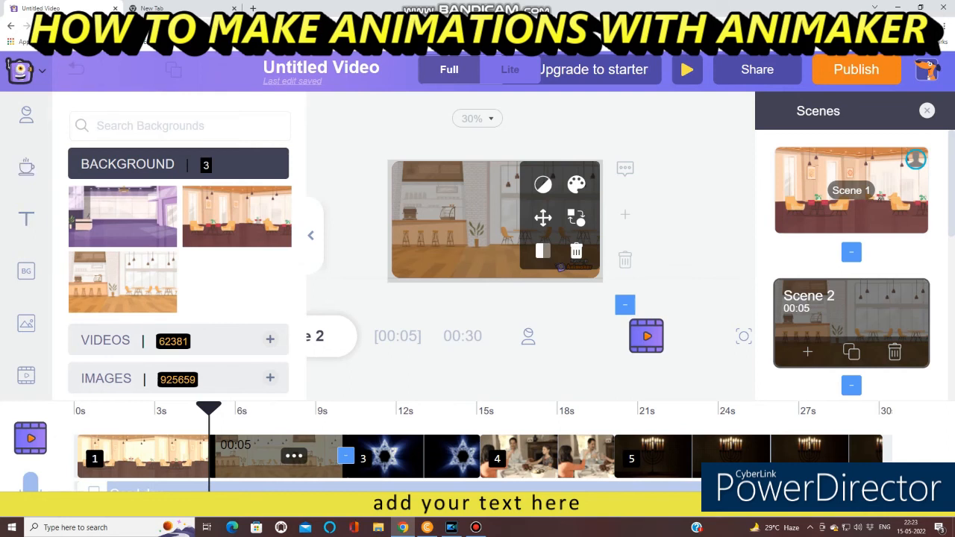
Replace the festival greeting text in Scene 1 with "TIRED" and colour it red, EE5454.
click(915, 158)
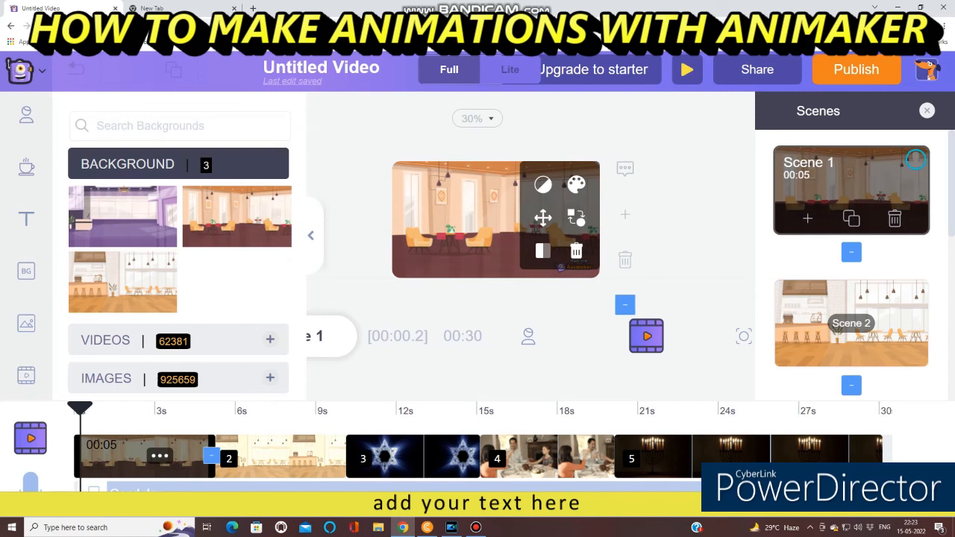
key(space)
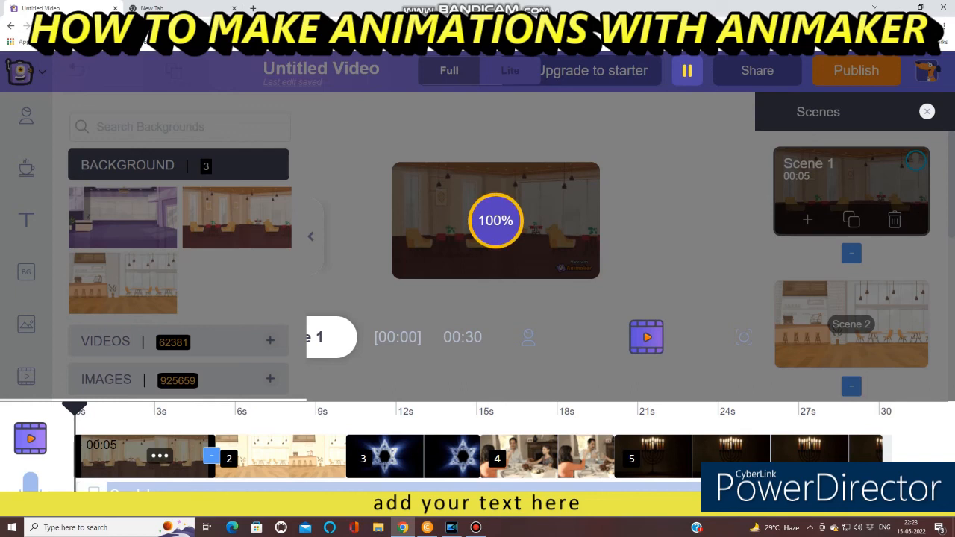
key(space)
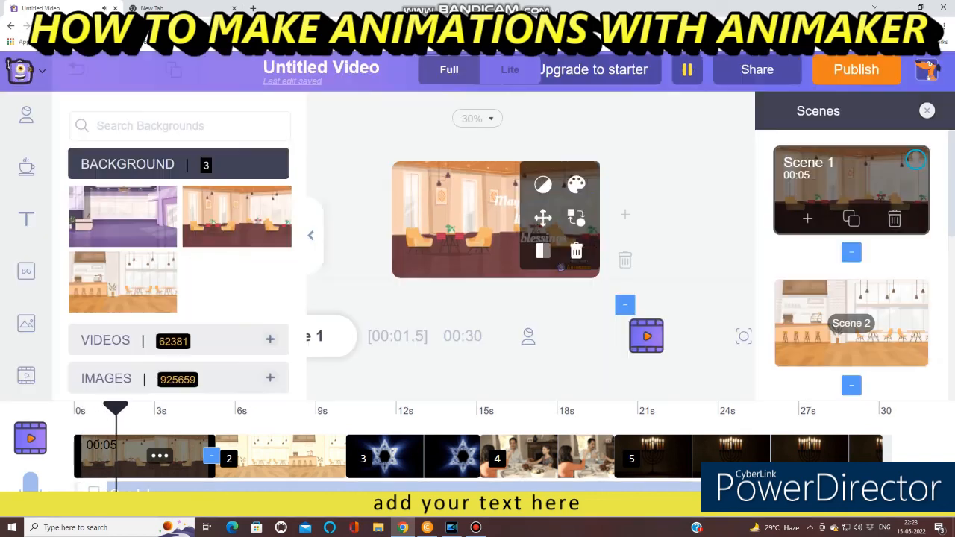
double_click(543, 220)
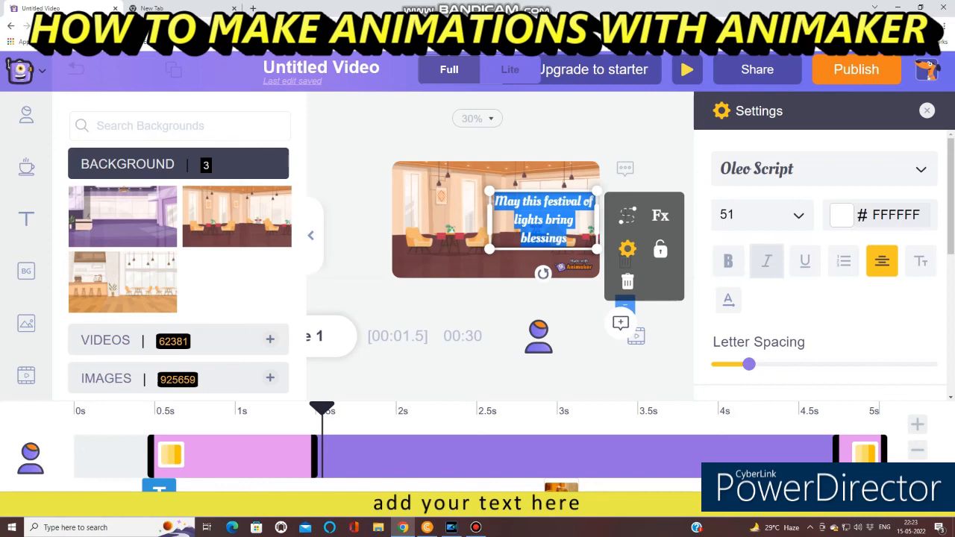
scroll(821, 261, down, 5)
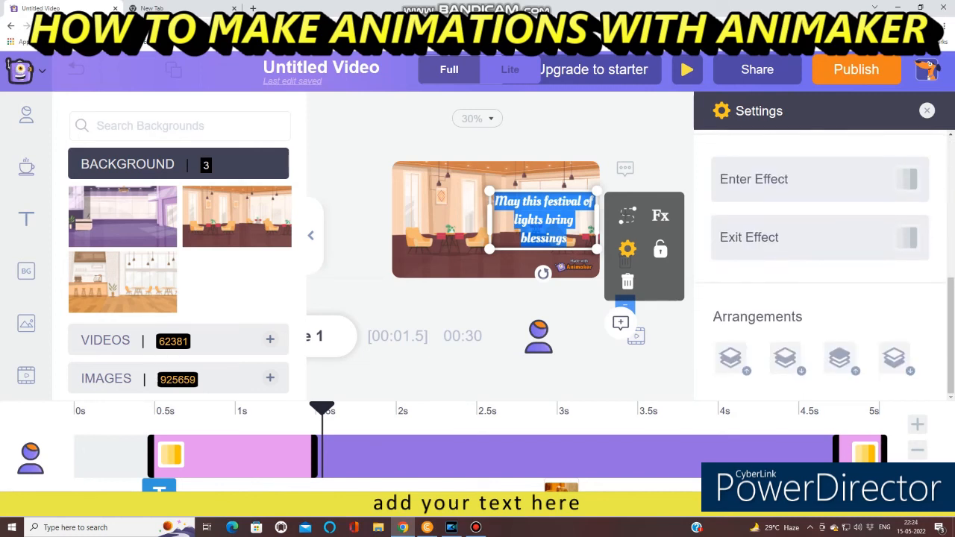
scroll(821, 261, up, 5)
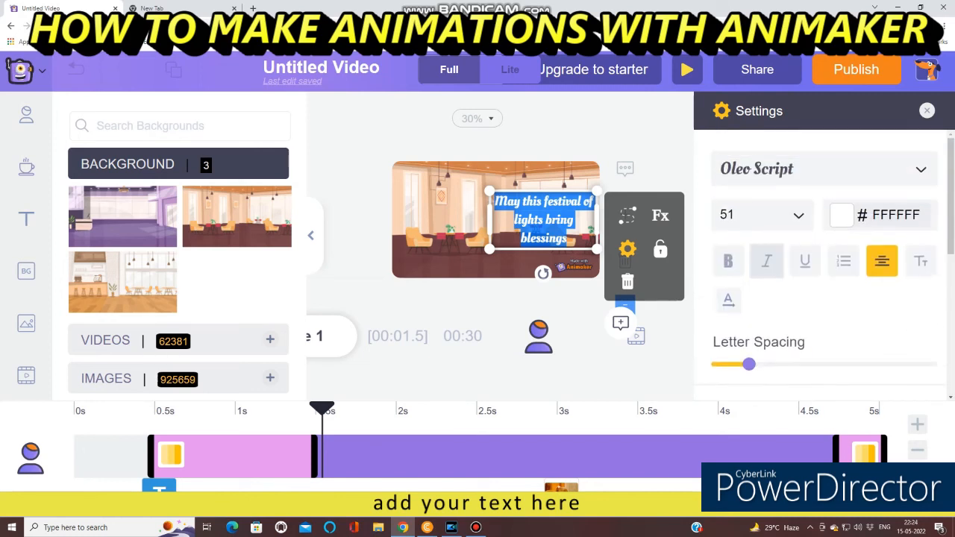
key(BackSpace)
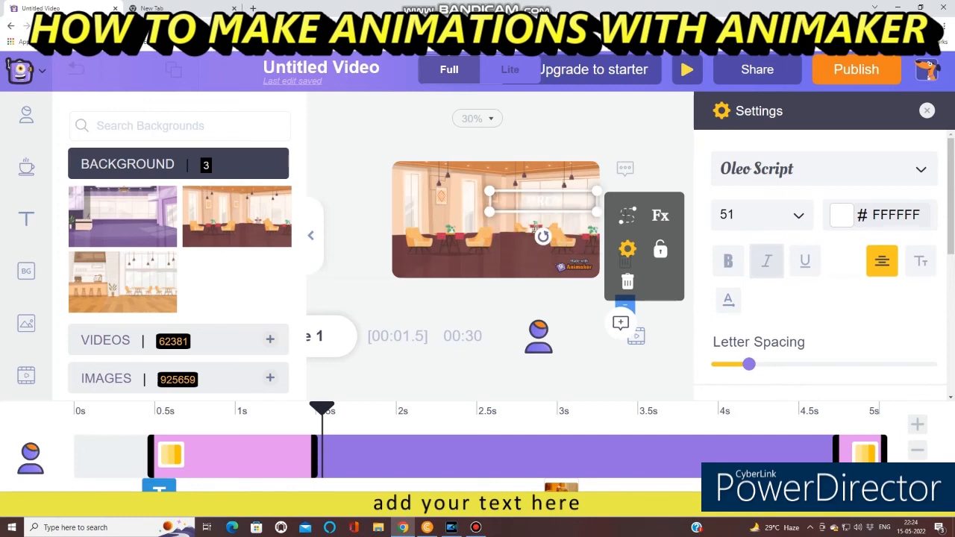
scroll(821, 261, down, 5)
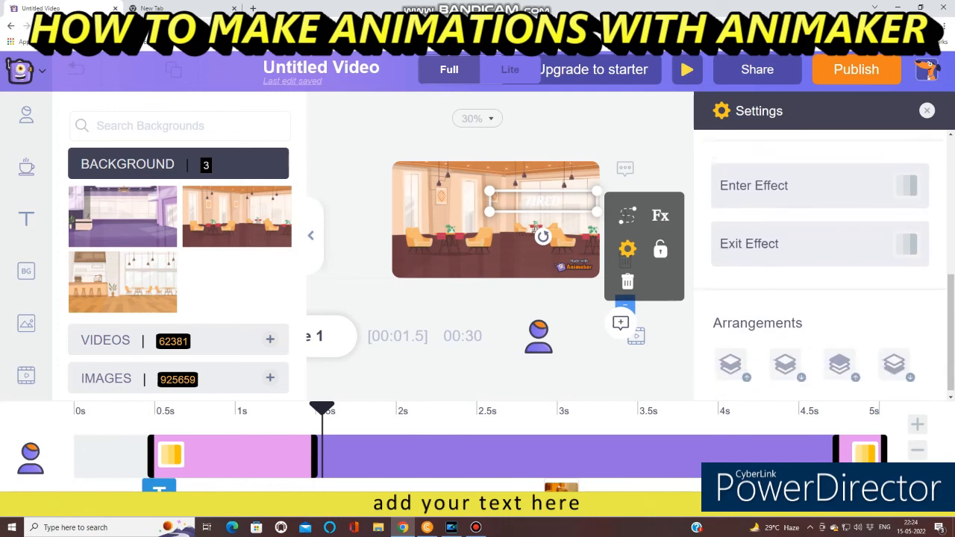
scroll(821, 283, up, 5)
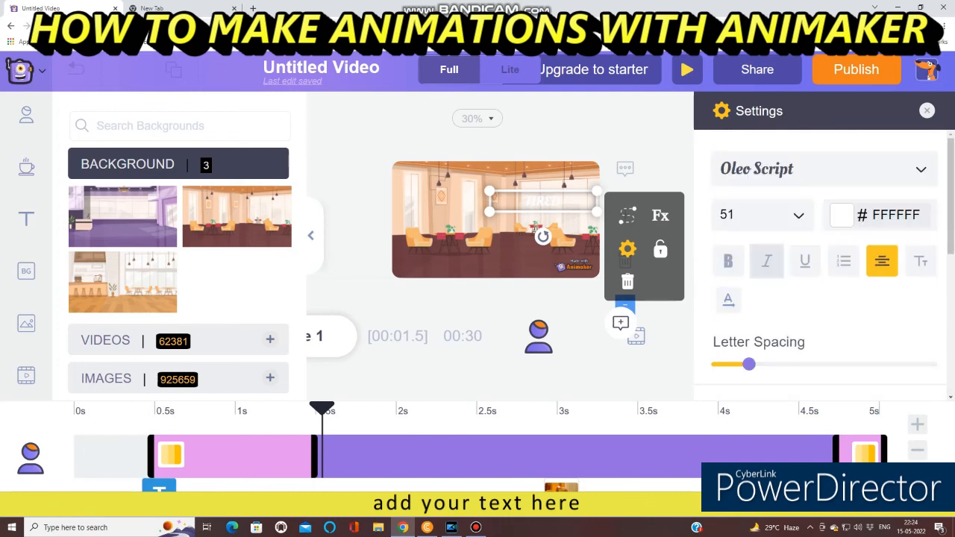
click(840, 214)
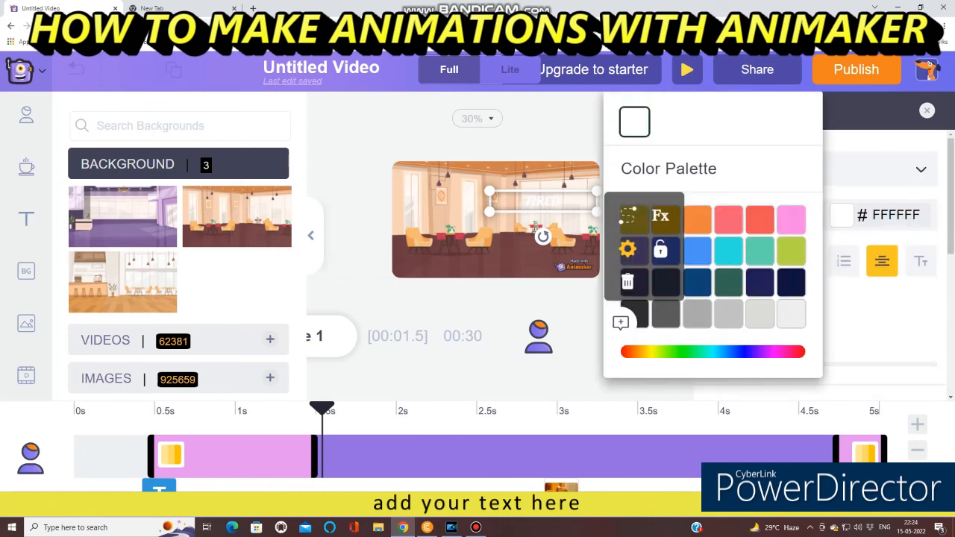
click(760, 219)
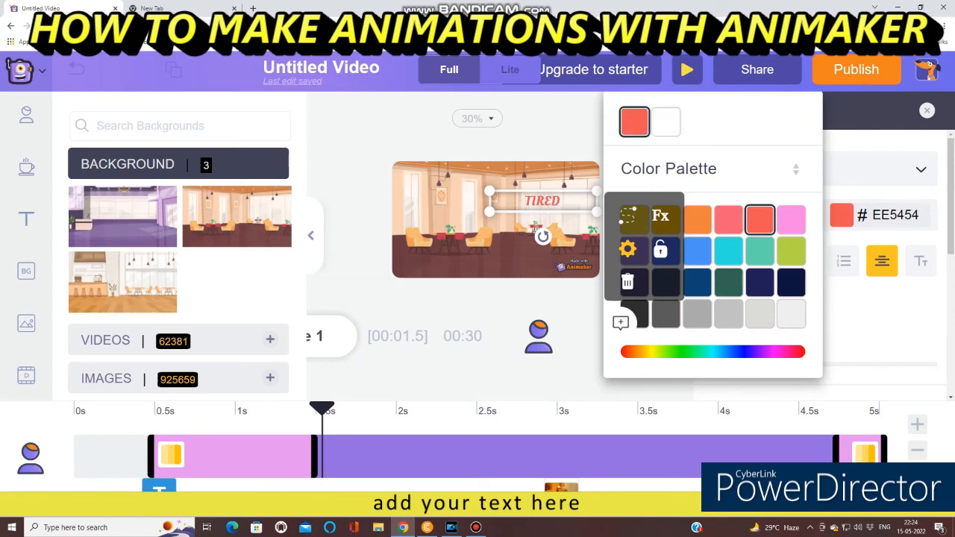
Complete the Scene 1 text so it reads "TIRED OF EATING THIS".
text(OF EAT)
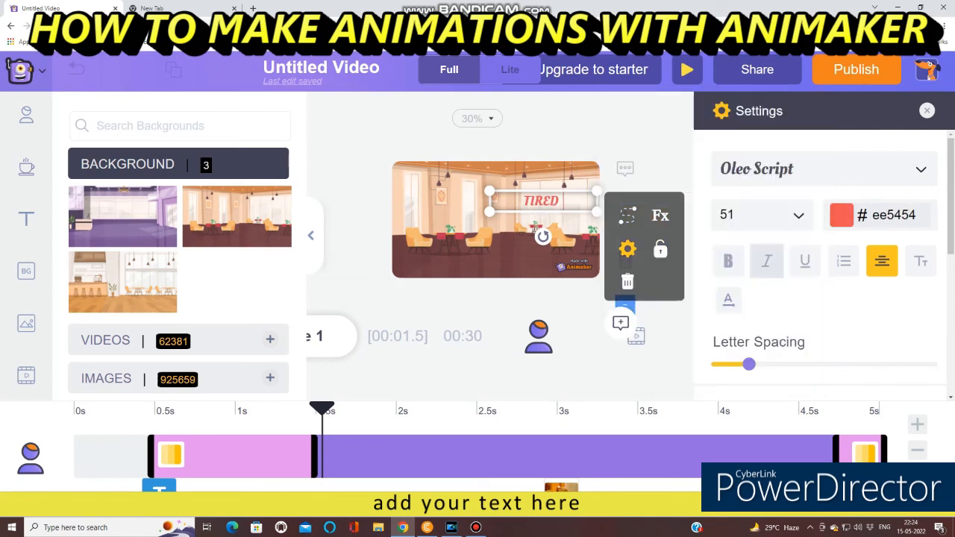
text(ING)
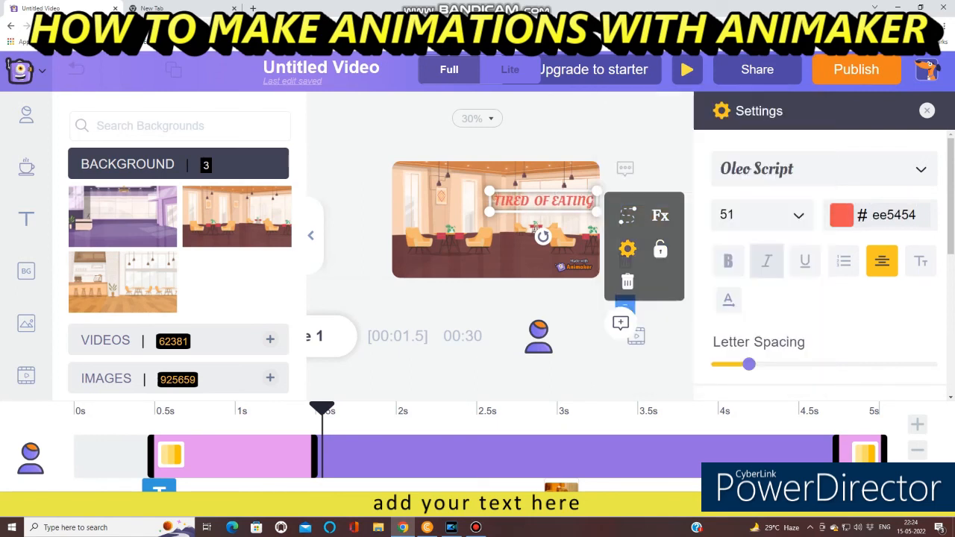
text( TI)
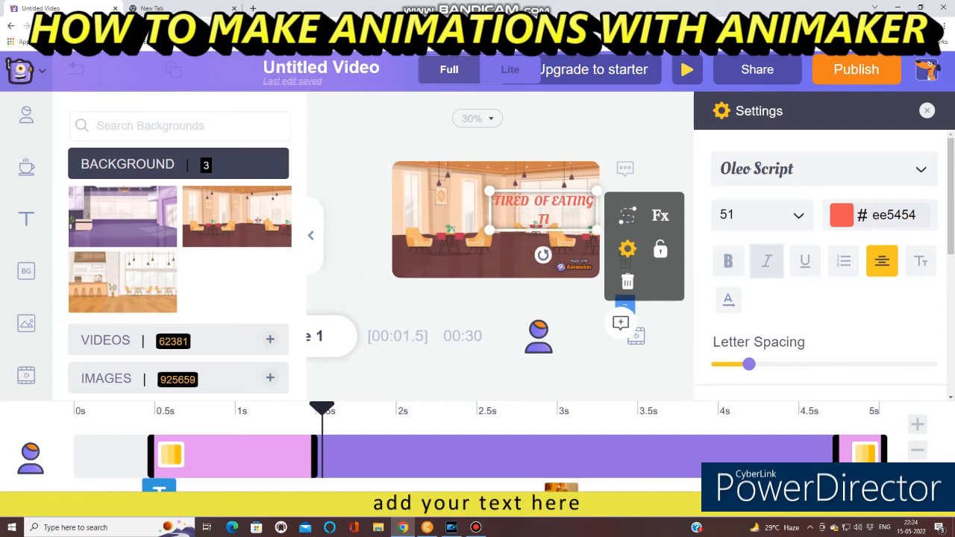
key(BackSpace)
text(HIS)
key(Escape)
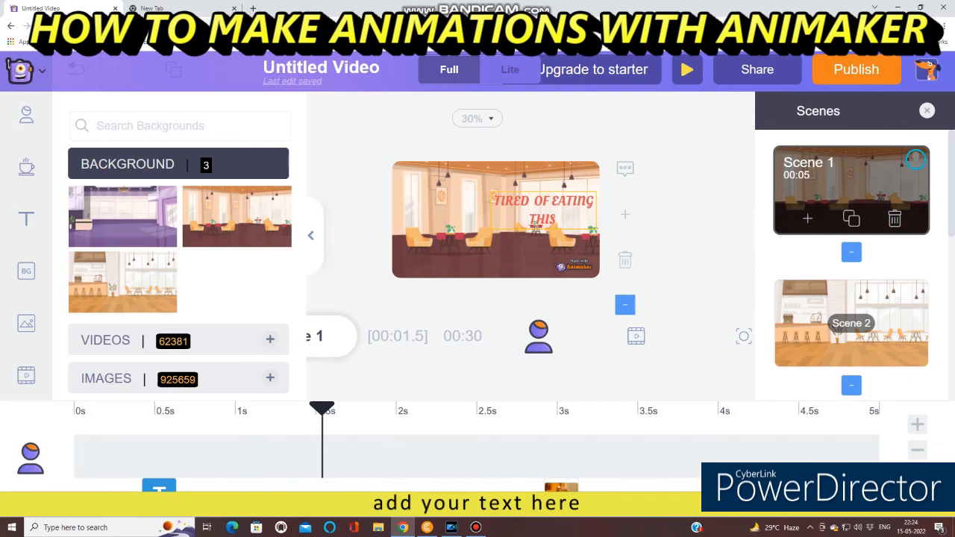
Search the GIPHY stickers for "CHICKEN" and add the animated yellow hen GIF to Scene 2.
click(851, 323)
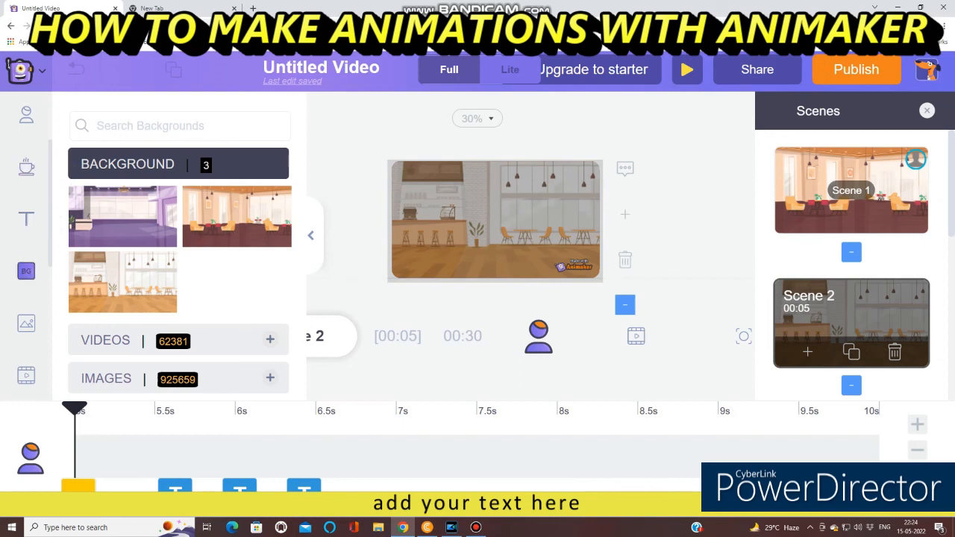
scroll(26, 336, down, 2)
click(26, 365)
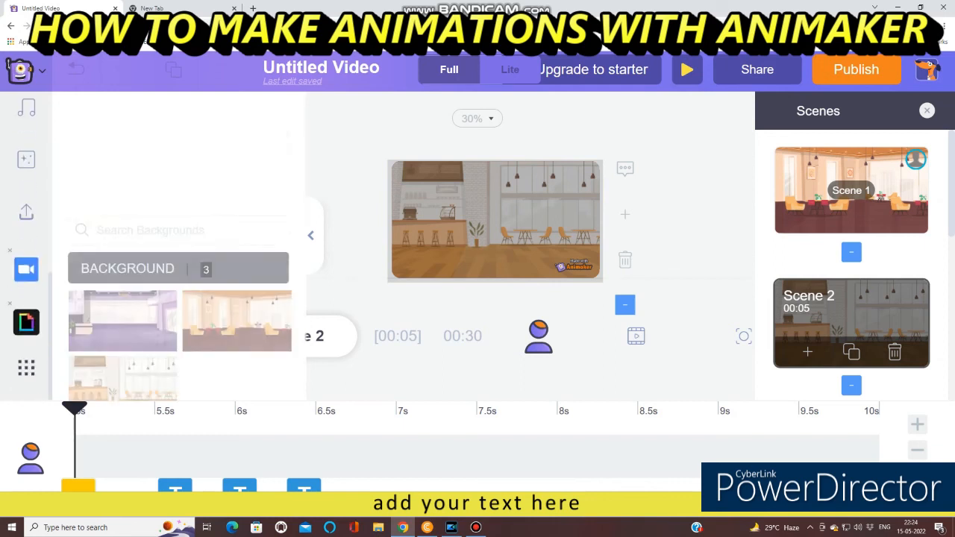
click(123, 286)
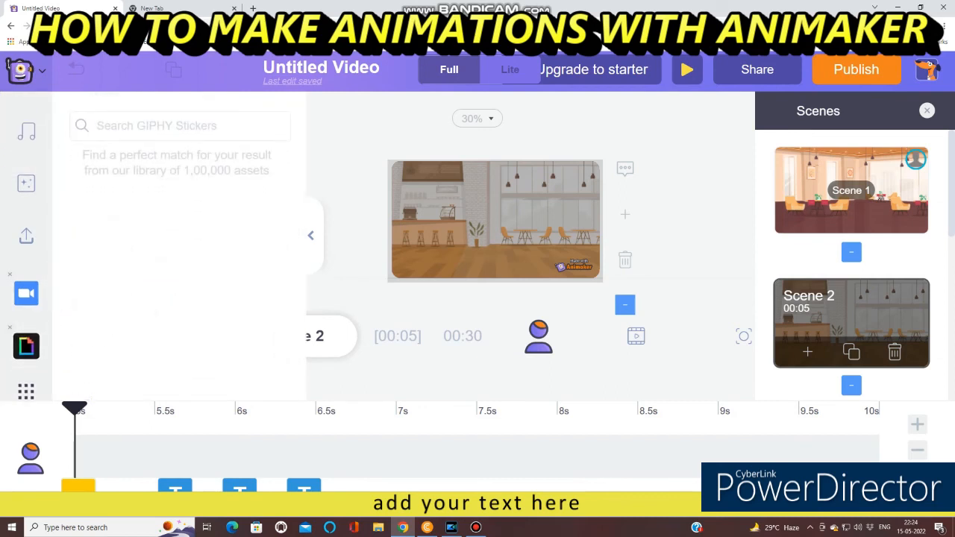
text(CHICKEN)
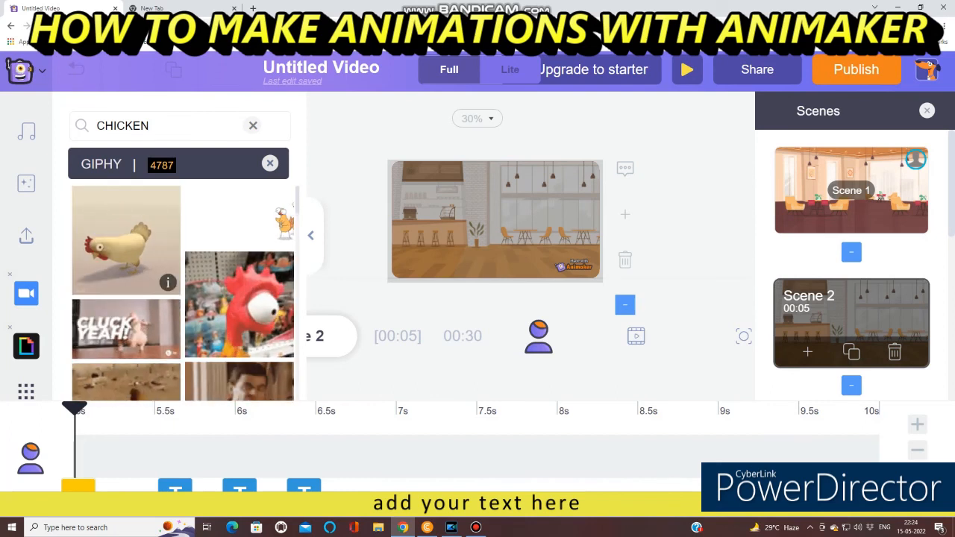
click(127, 239)
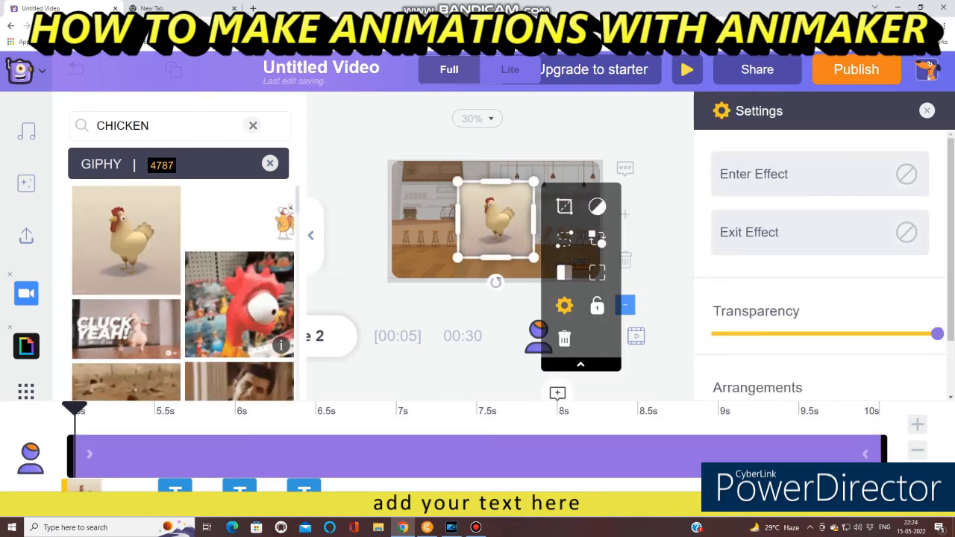
Add the white chicken GIF to Scene 2 and stack it above the yellow hen along the scene's right side.
scroll(183, 294, down, 2)
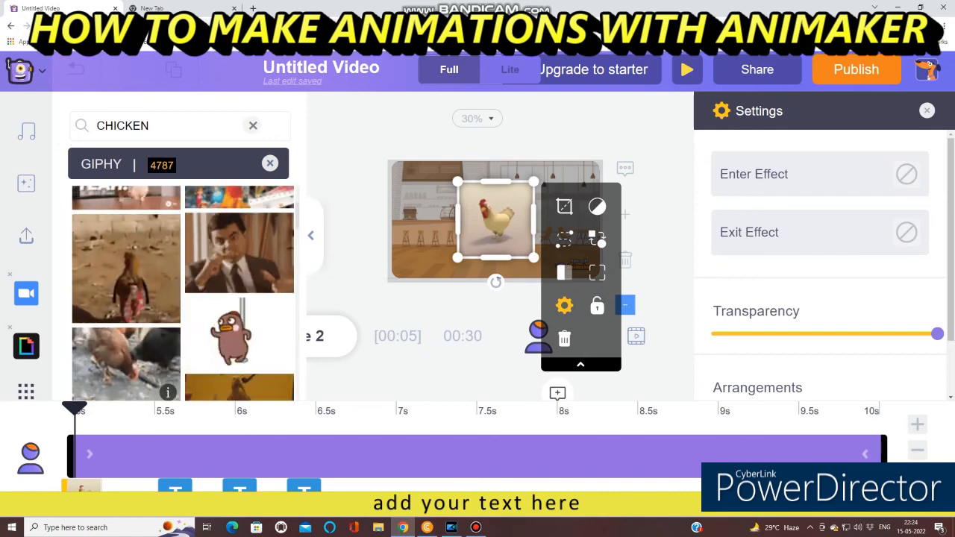
scroll(183, 294, down, 2)
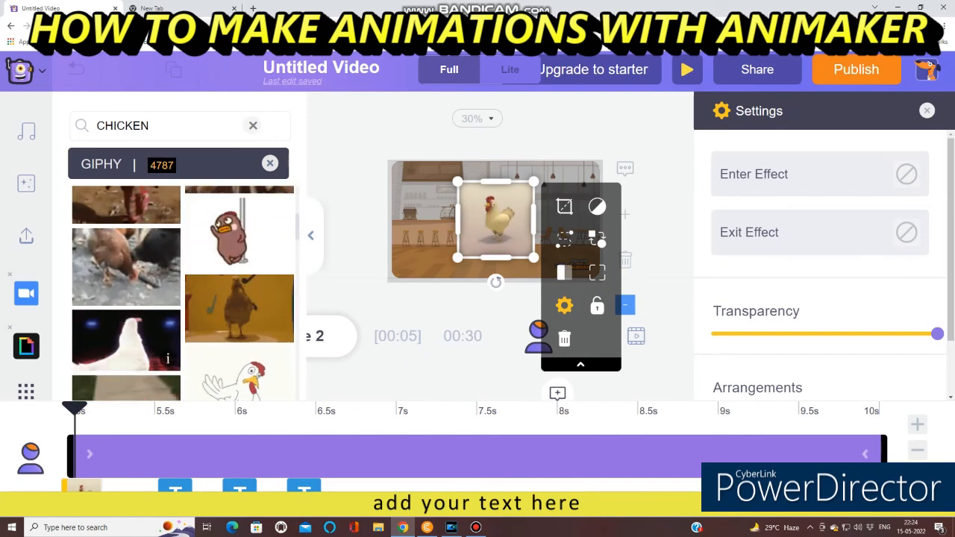
click(126, 340)
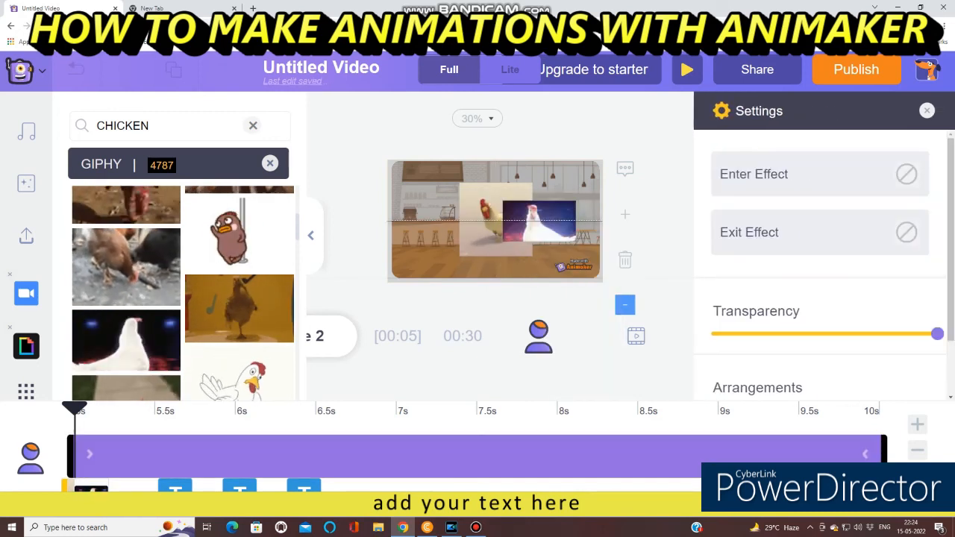
click(556, 195)
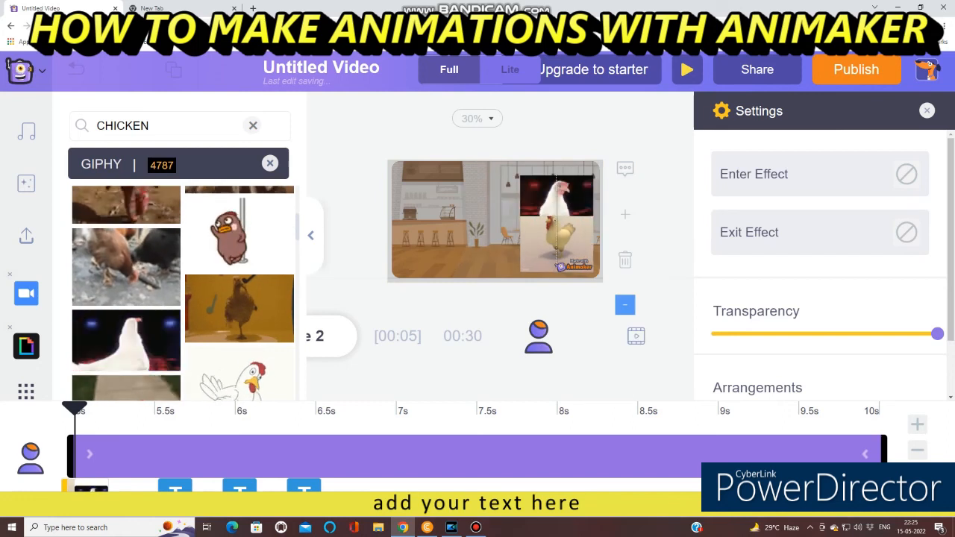
click(494, 220)
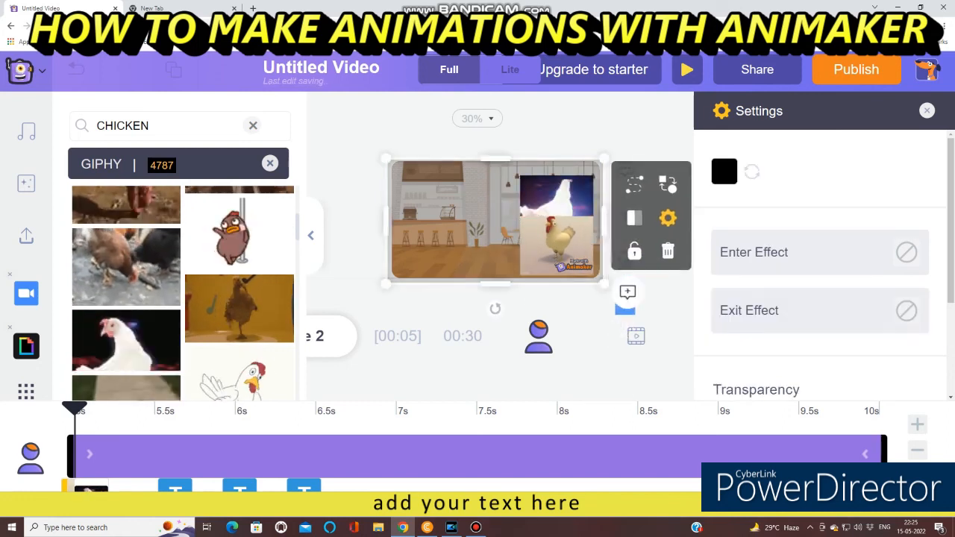
Add a body text box to Scene 2 reading "AND THIS".
scroll(26, 253, up, 5)
click(26, 172)
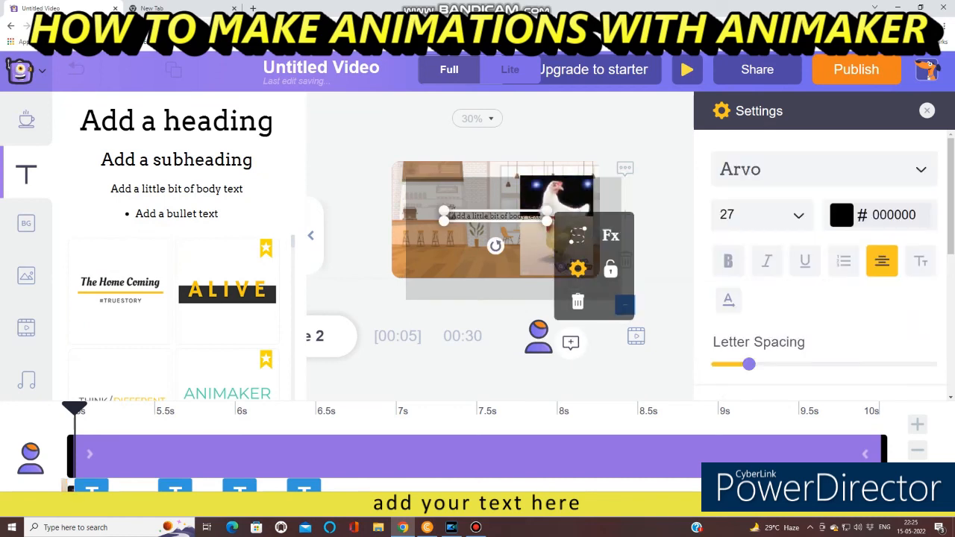
double_click(496, 215)
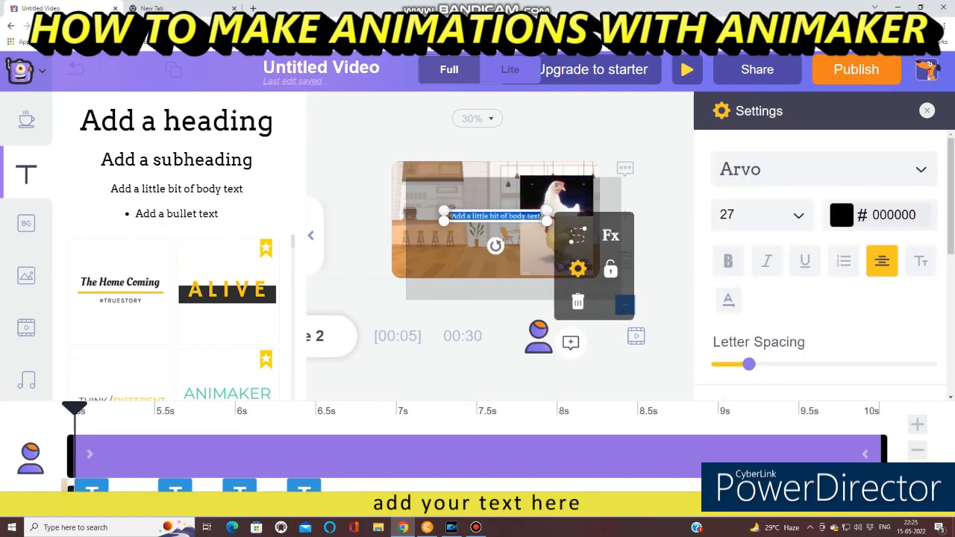
text(AND THIS)
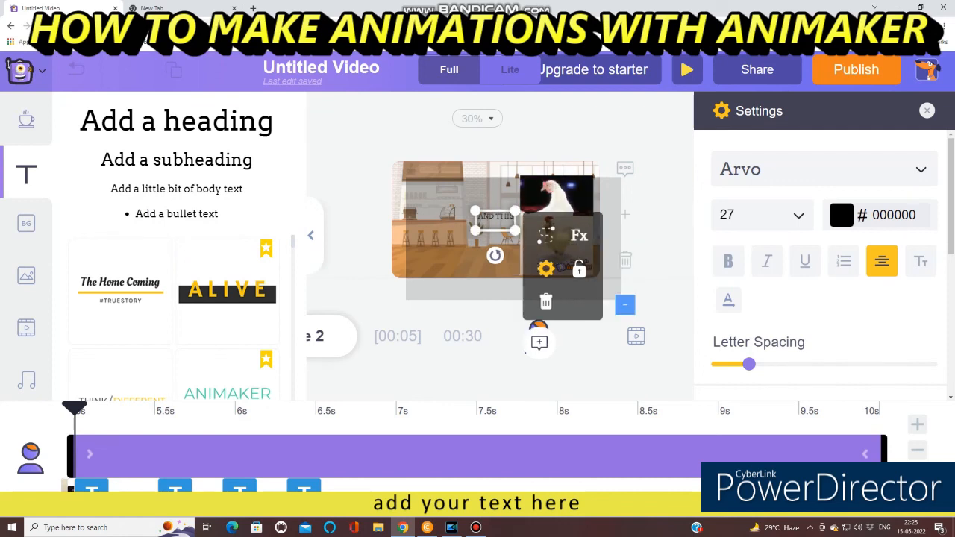
Make the "AND THIS" text bold and colour it red, EE5454.
scroll(821, 261, down, 2)
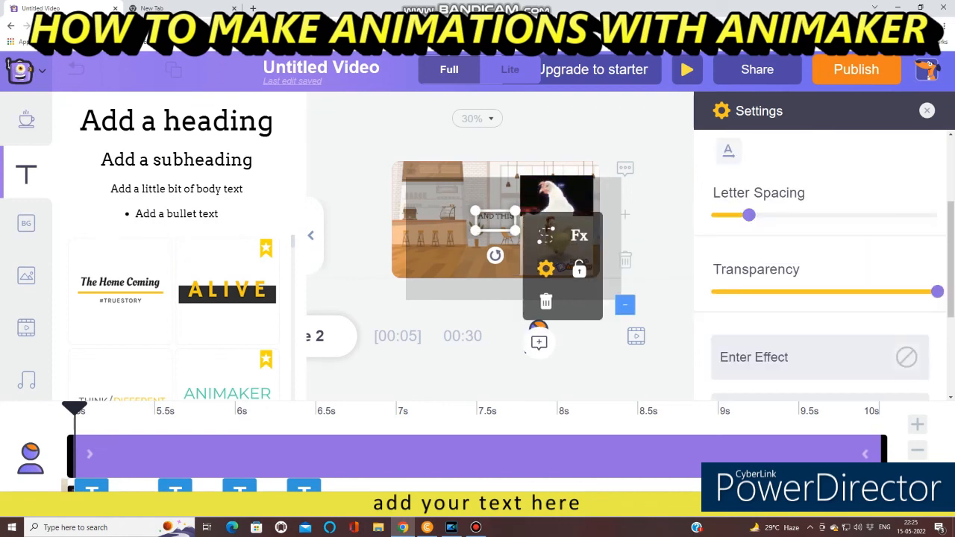
scroll(821, 261, down, 2)
scroll(820, 261, up, 3)
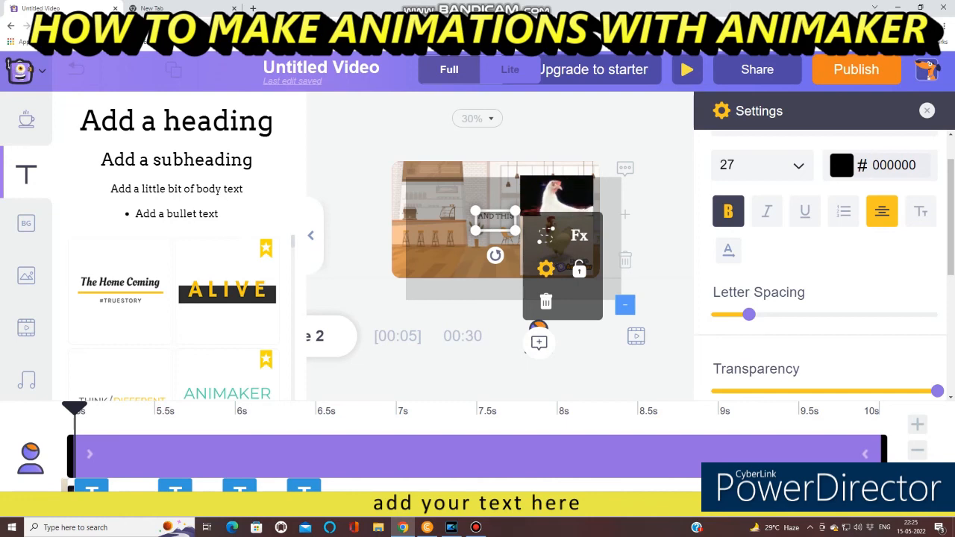
click(728, 211)
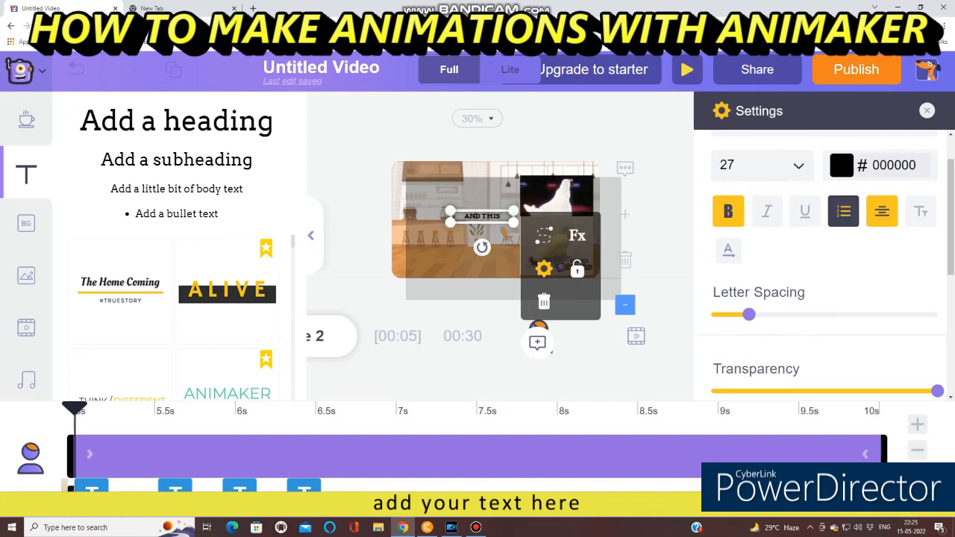
click(841, 165)
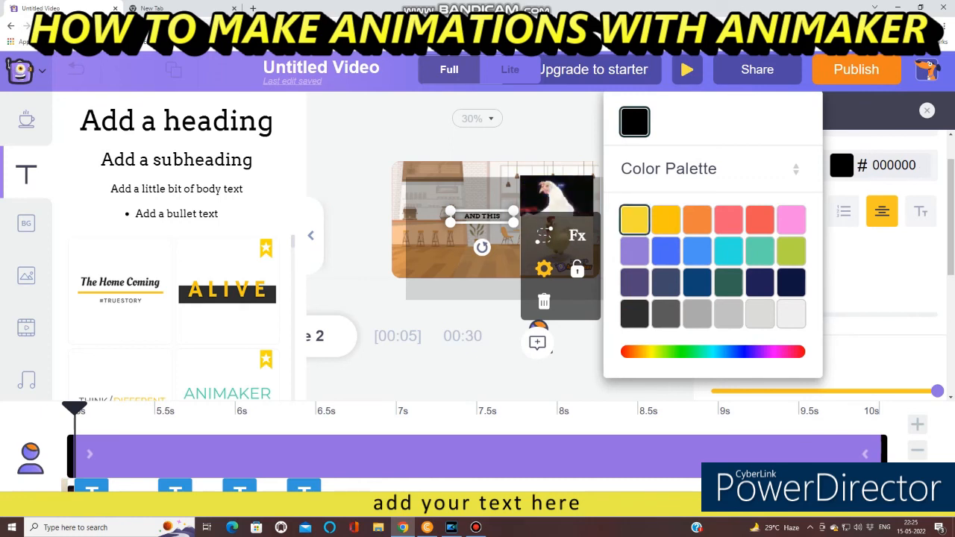
click(634, 220)
click(759, 220)
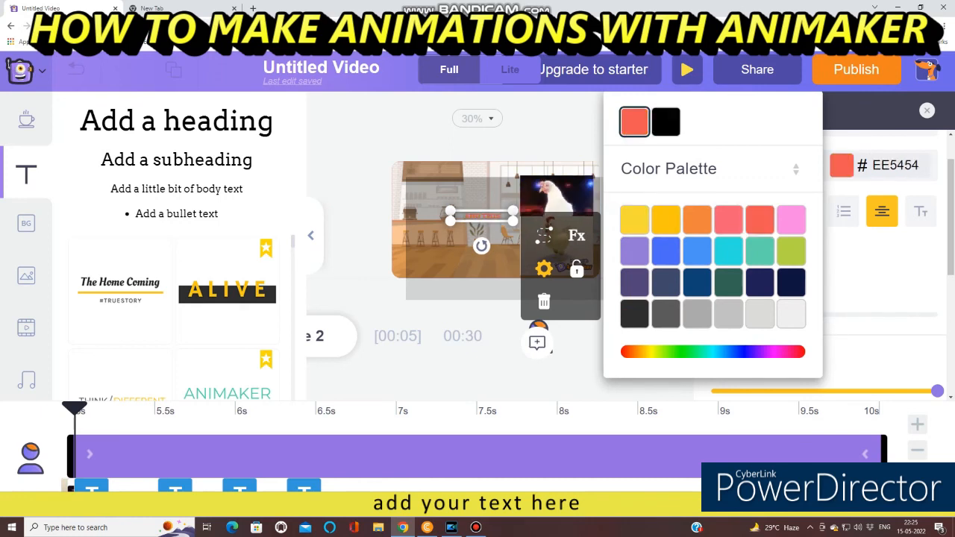
Move the red "AND THIS" text toward the left side of Scene 2 and set its font size to 40.
click(481, 215)
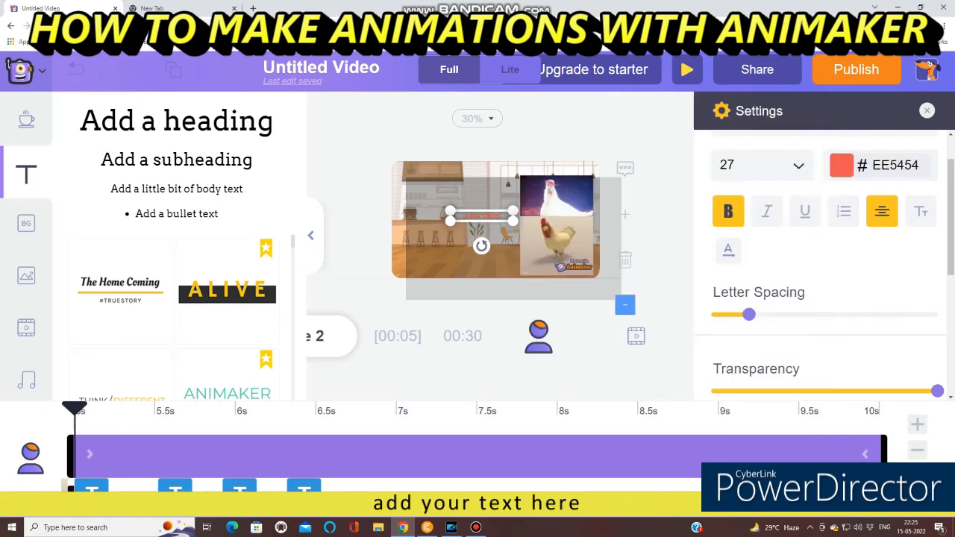
double_click(475, 215)
drag(474, 216, 454, 216)
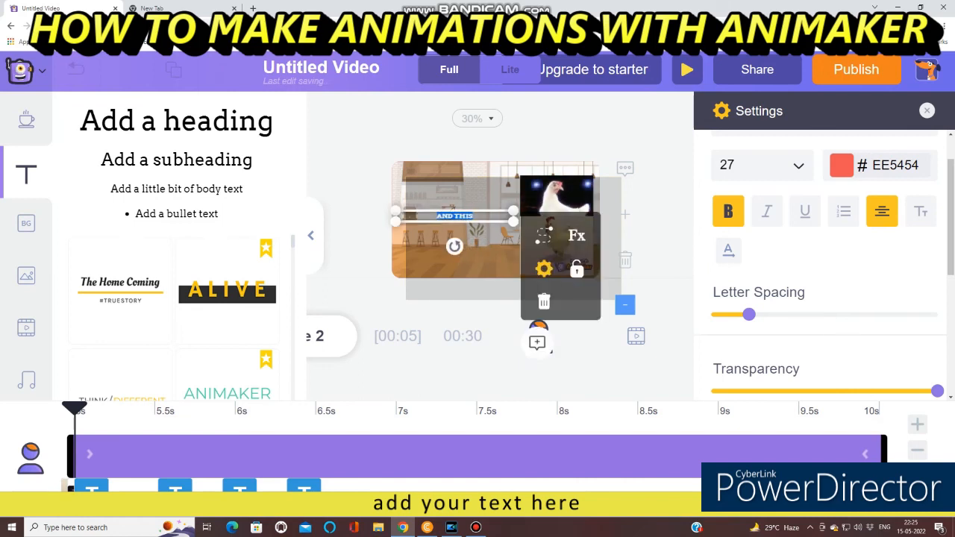
click(762, 165)
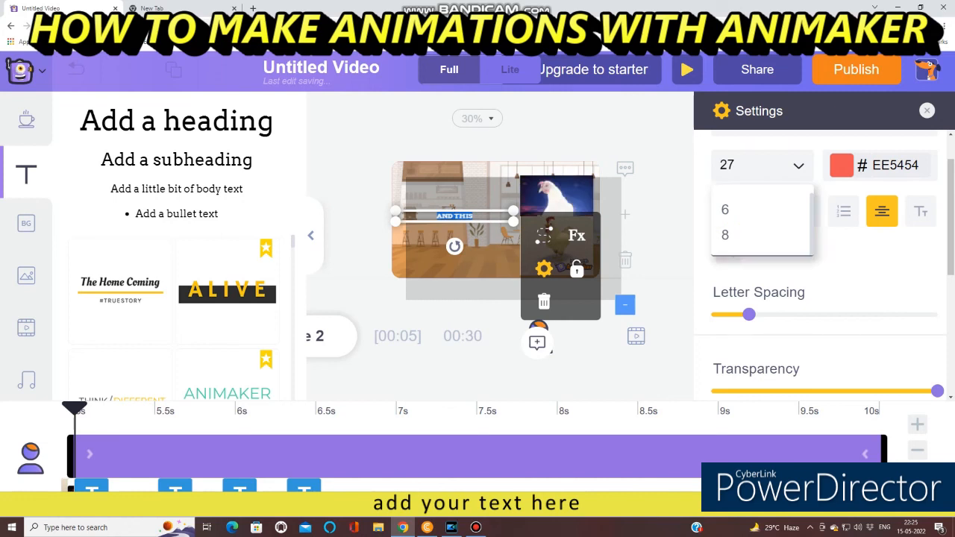
scroll(760, 385, down, 3)
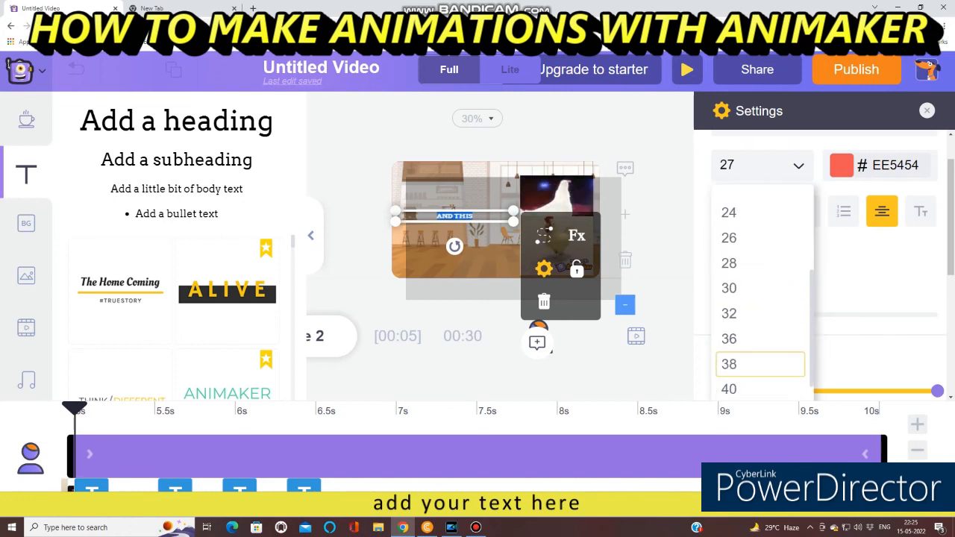
click(759, 389)
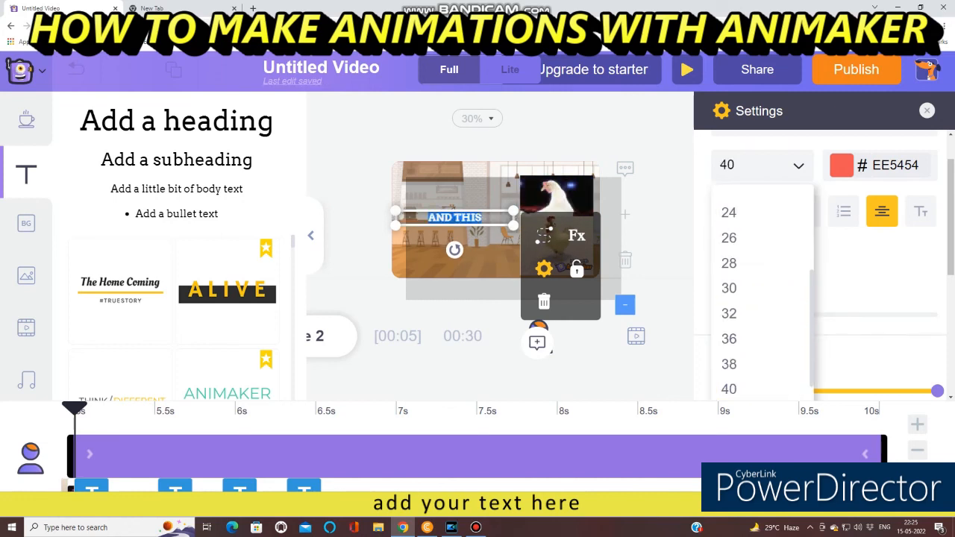
key(Escape)
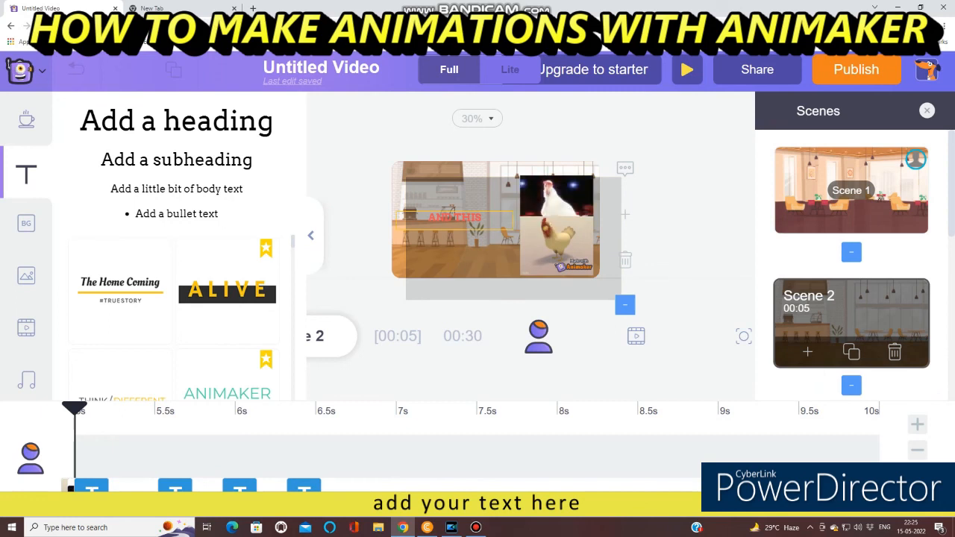
Shorten the red "AND THIS" text in Scene 2 to "THIS".
click(452, 215)
click(455, 217)
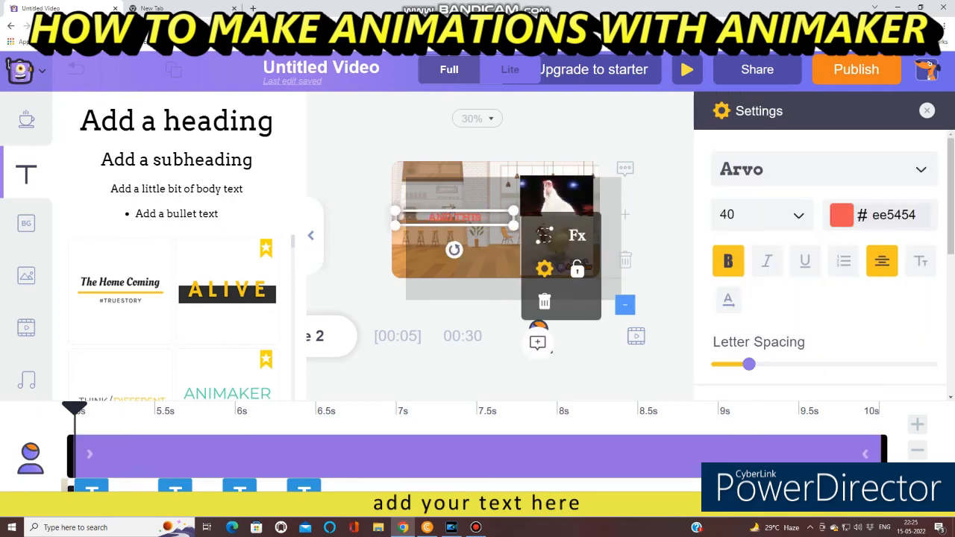
key(Return)
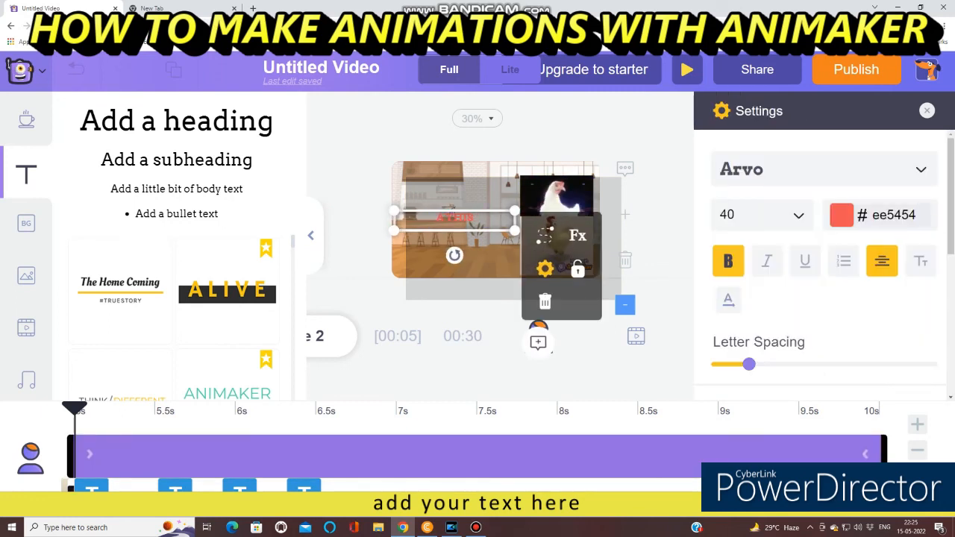
key(Escape)
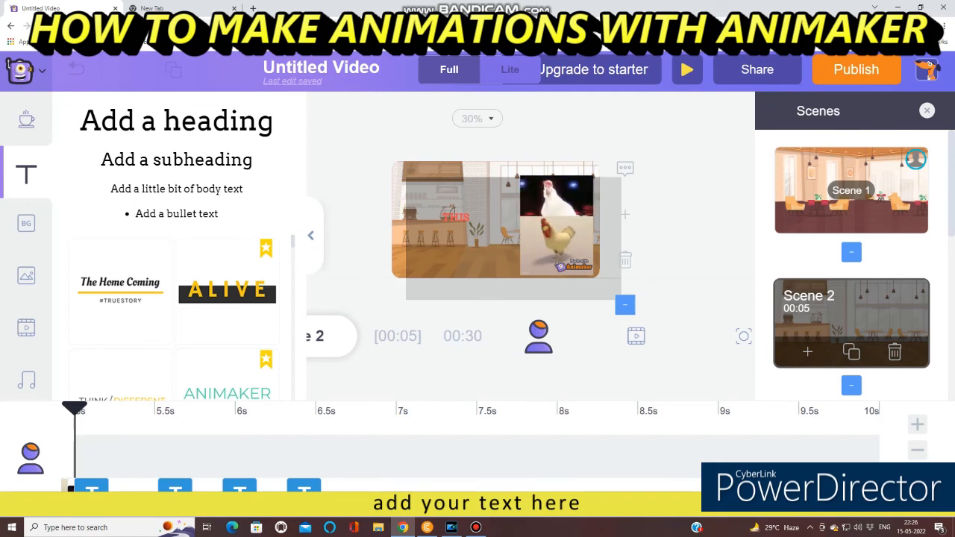
Preview Scene 2 and delete its "Upon your" text and the red "THIS" text.
key(space)
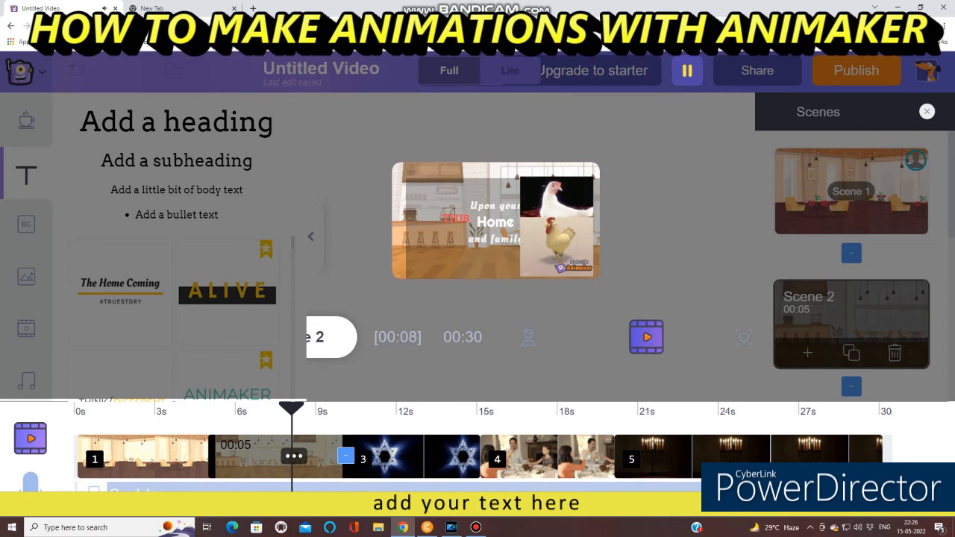
key(space)
double_click(495, 238)
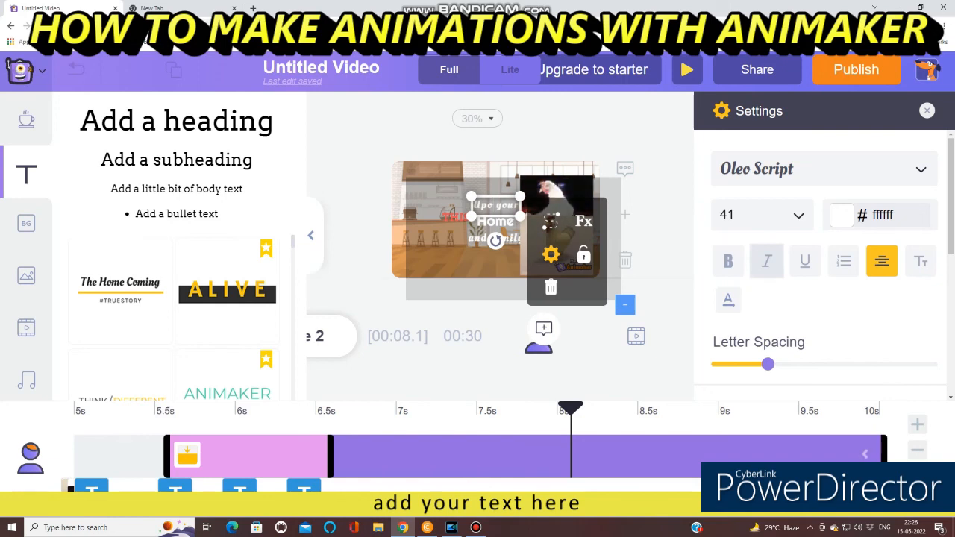
double_click(496, 206)
click(551, 287)
double_click(454, 217)
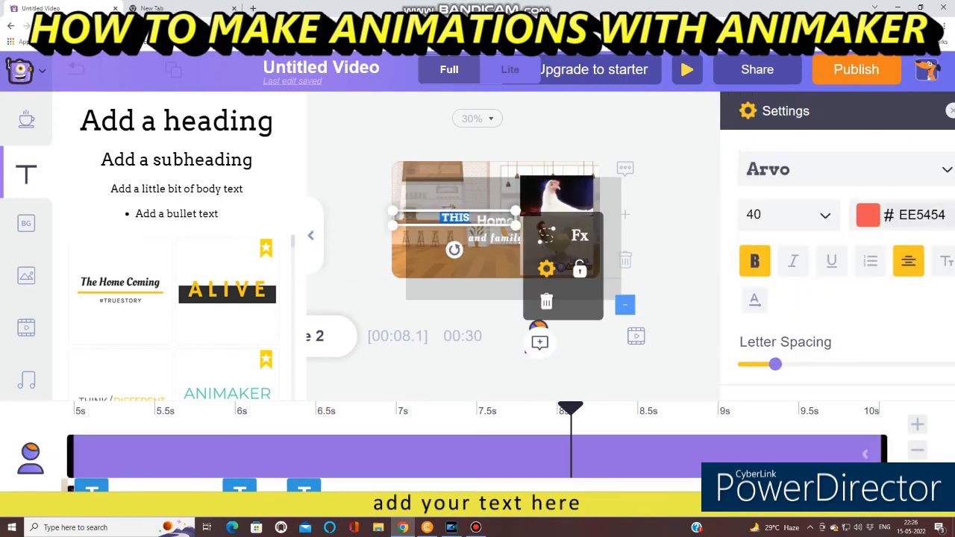
click(455, 217)
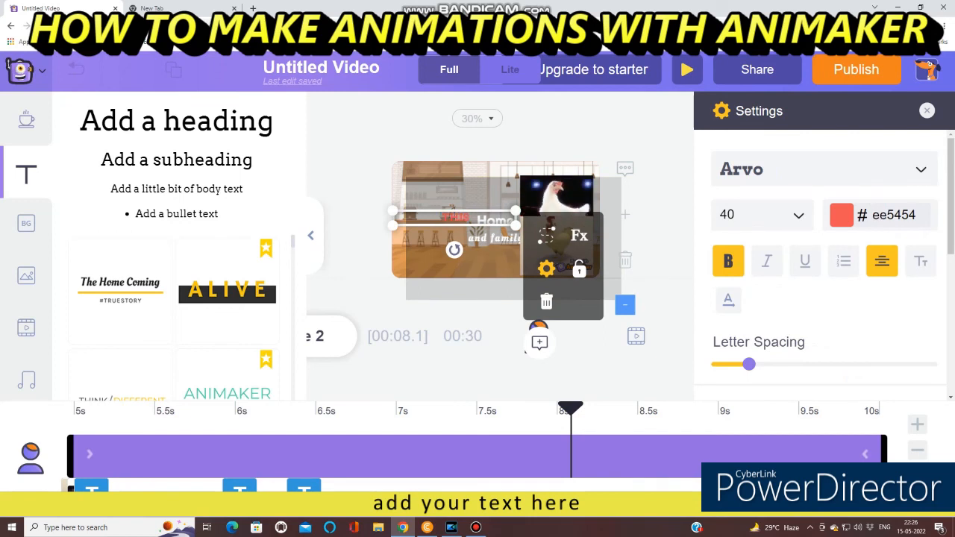
click(547, 302)
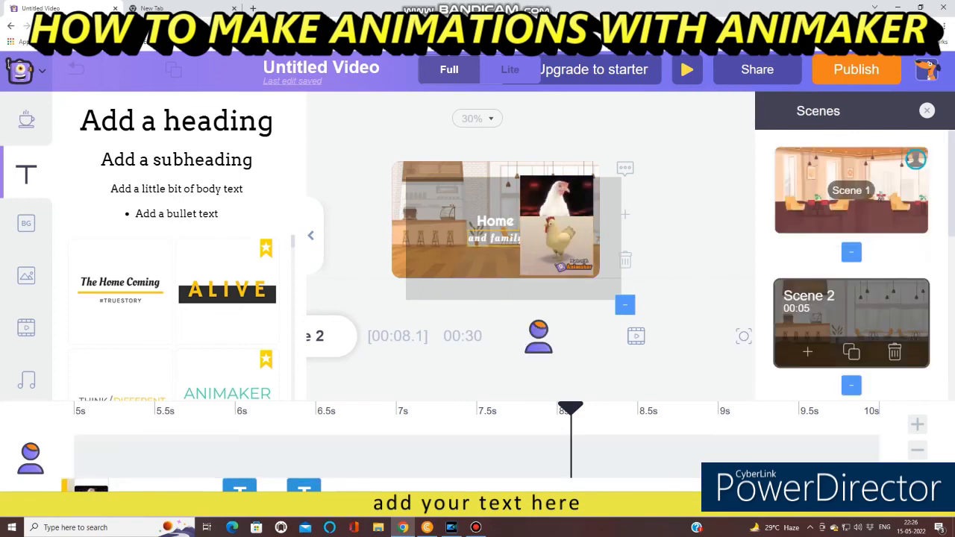
Delete the "and family" text from Scene 2 and change the "Home" text to "THIS".
click(494, 221)
double_click(495, 221)
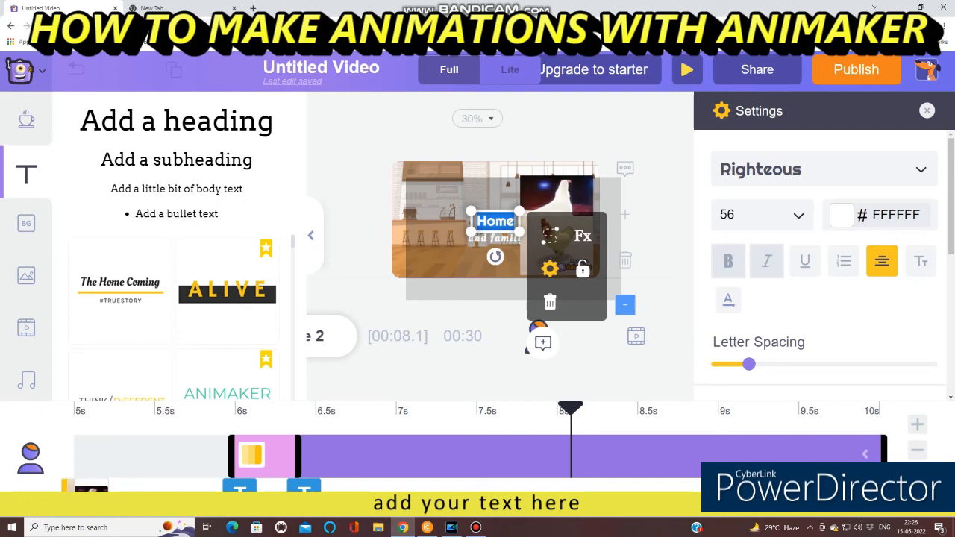
click(495, 246)
double_click(494, 238)
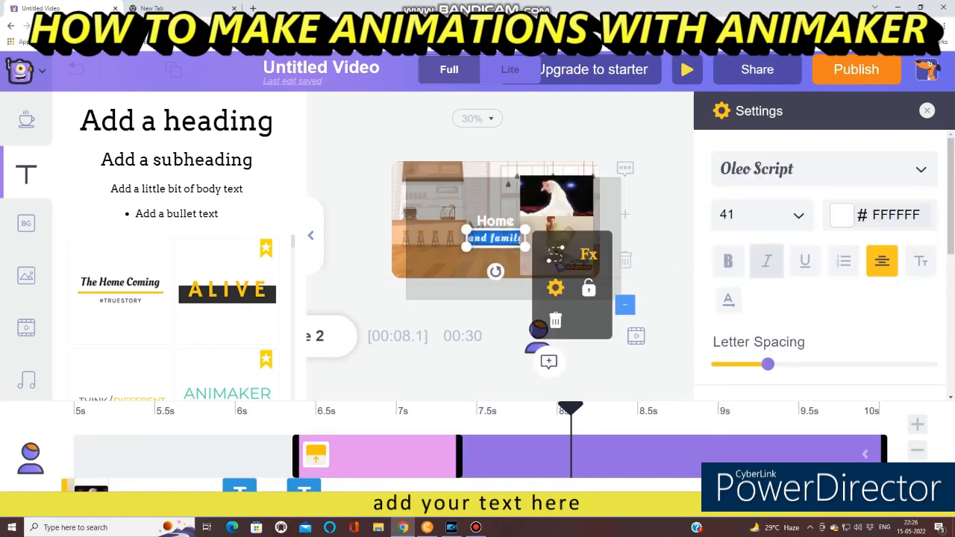
click(555, 320)
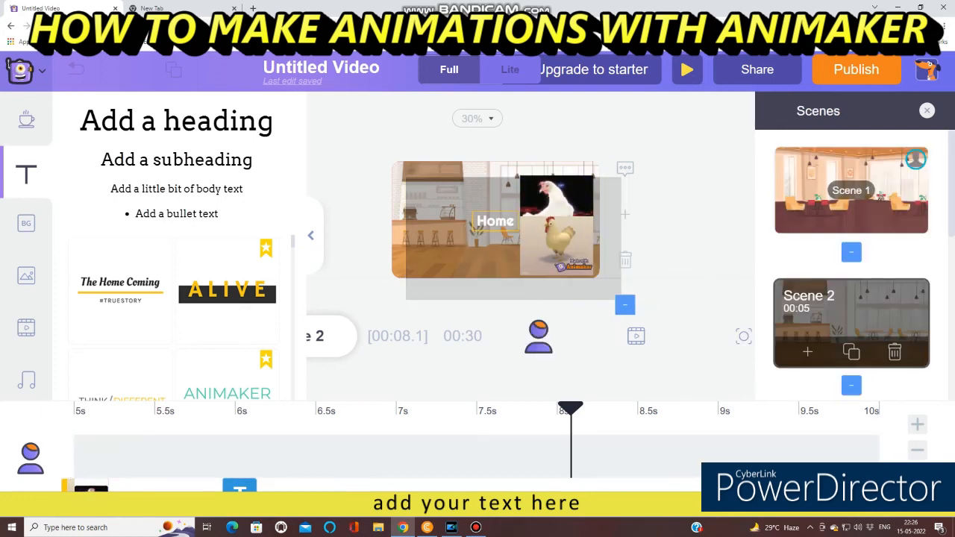
double_click(494, 221)
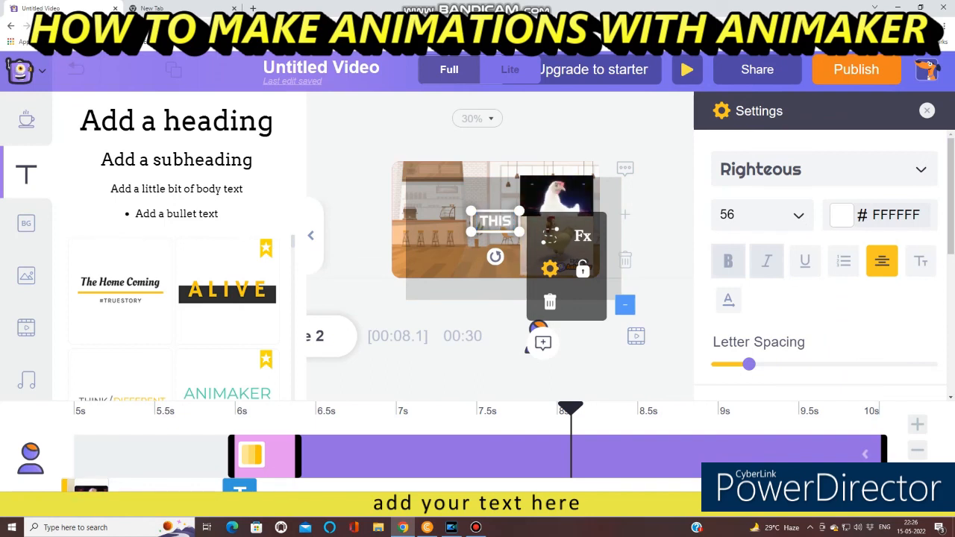
key(Escape)
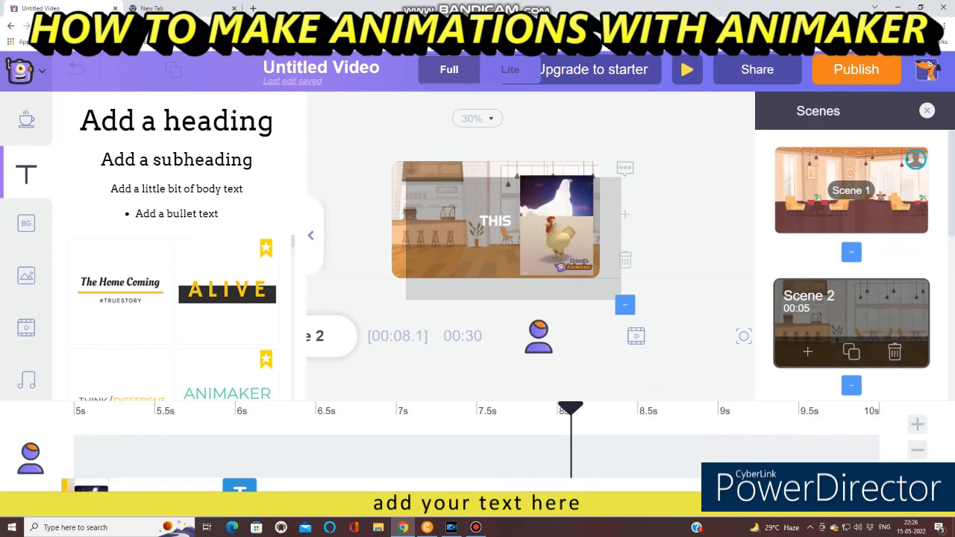
Search the backgrounds for "FOOD" and apply the beige cafe with a counter and red chairs to Scene 3.
scroll(851, 298, down, 2)
click(851, 339)
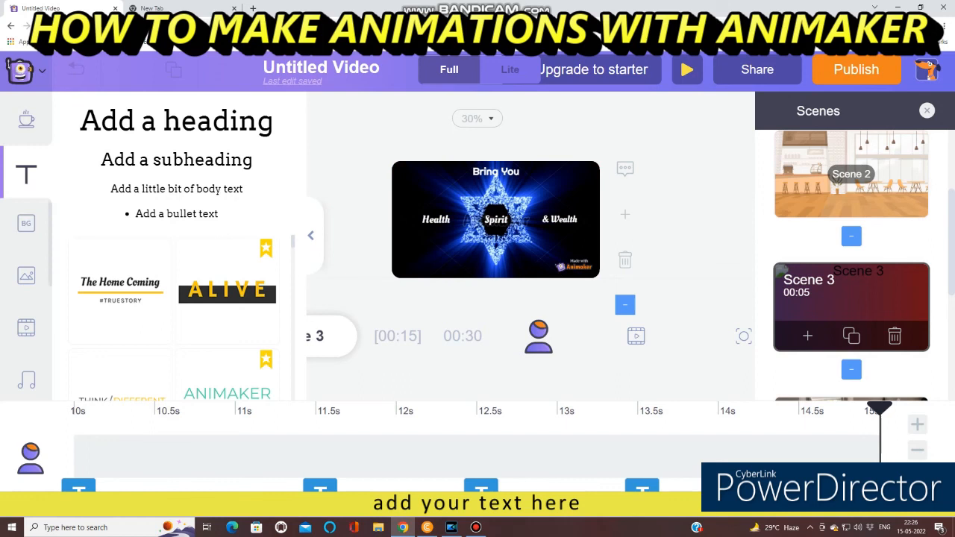
click(26, 223)
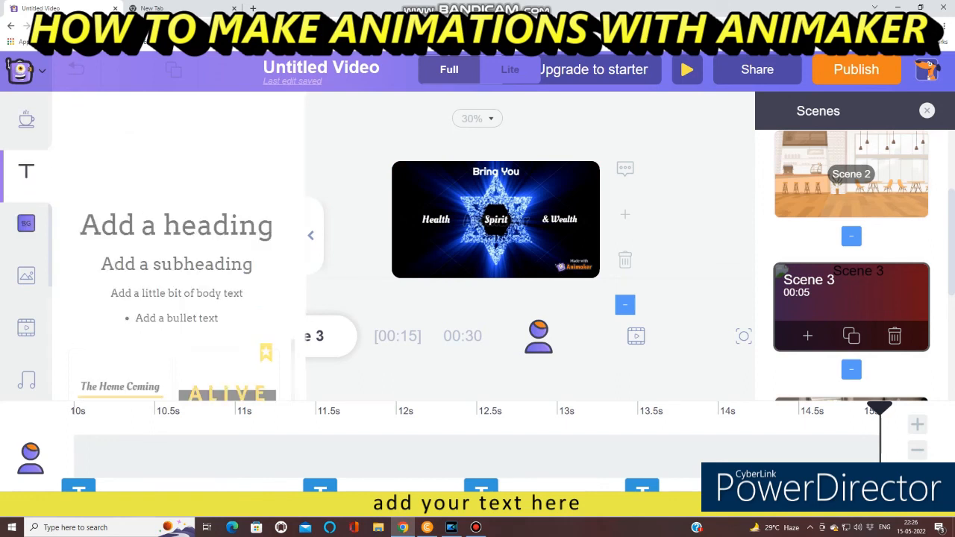
click(149, 126)
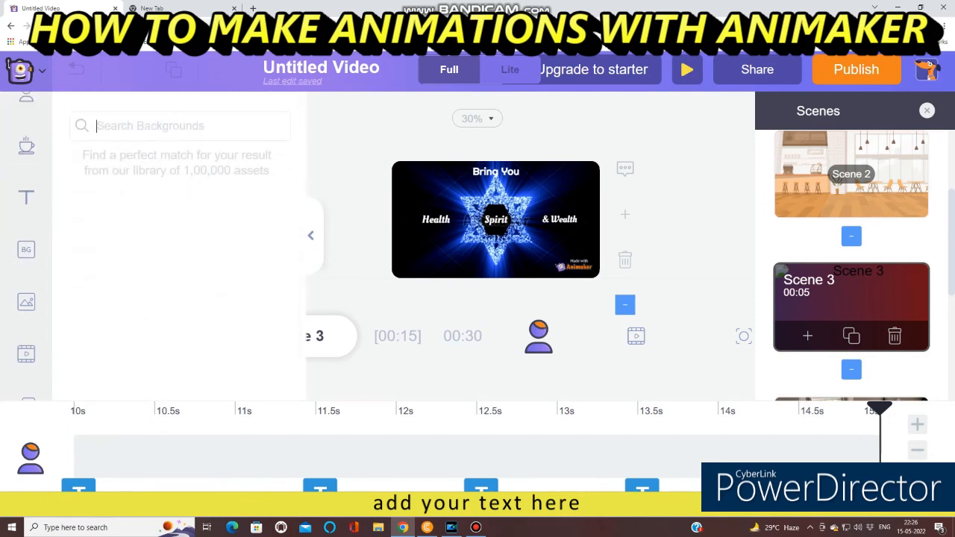
text(FOOD)
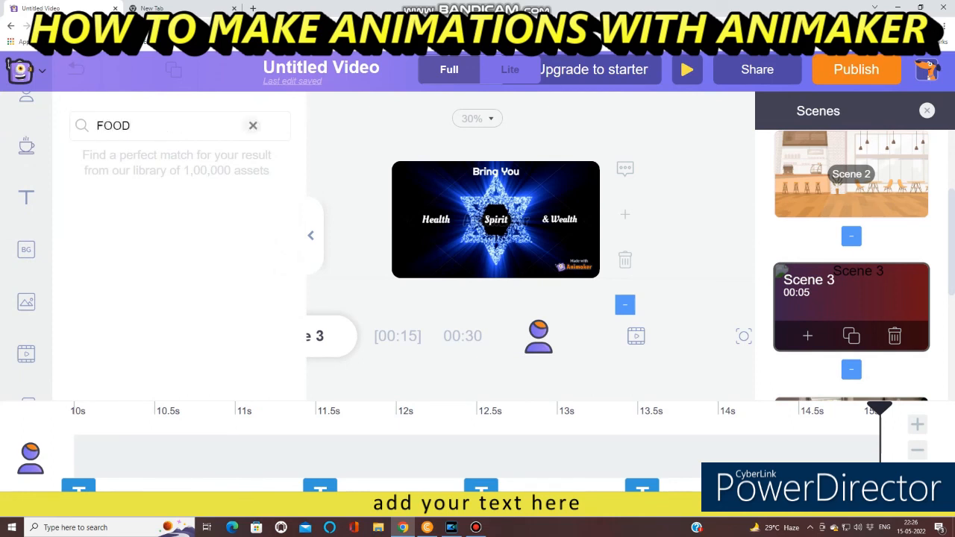
key(Return)
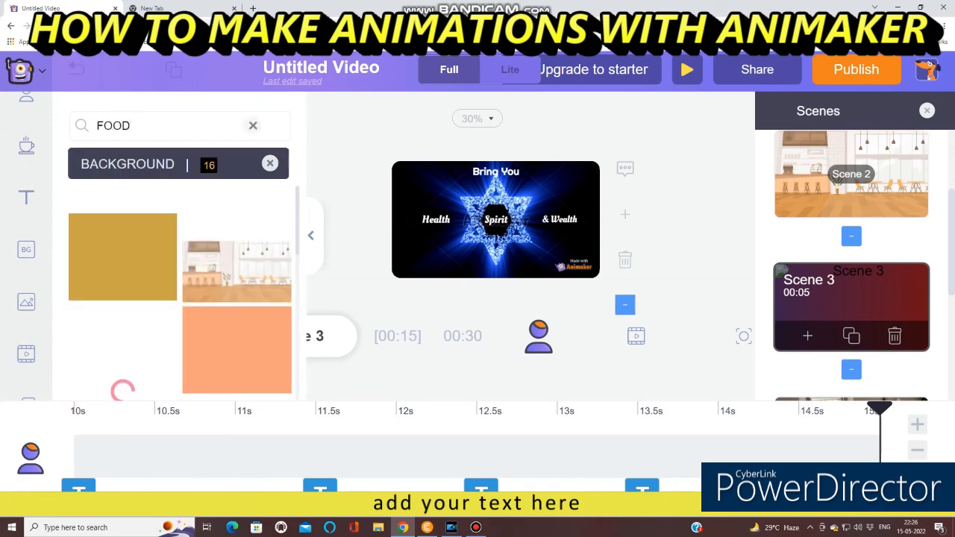
scroll(180, 294, down, 3)
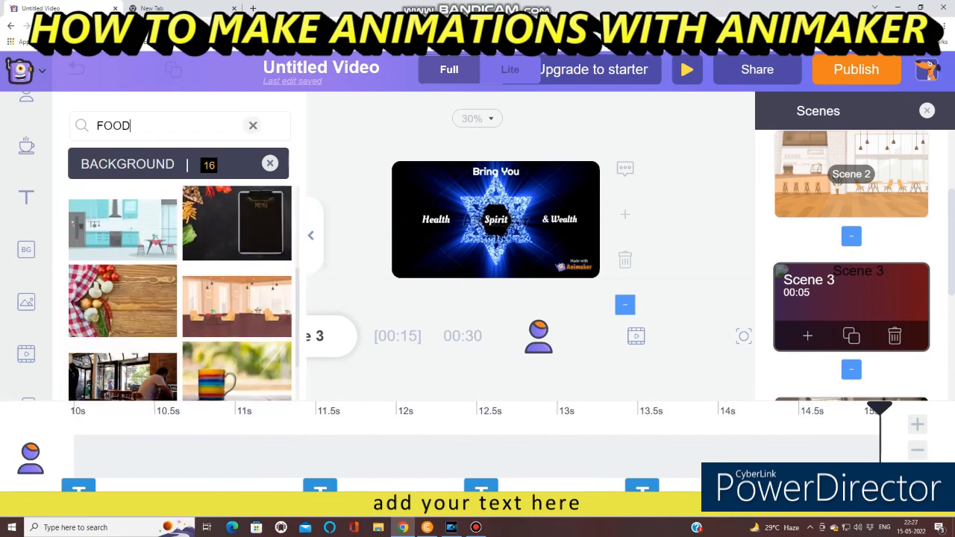
scroll(236, 321, down, 3)
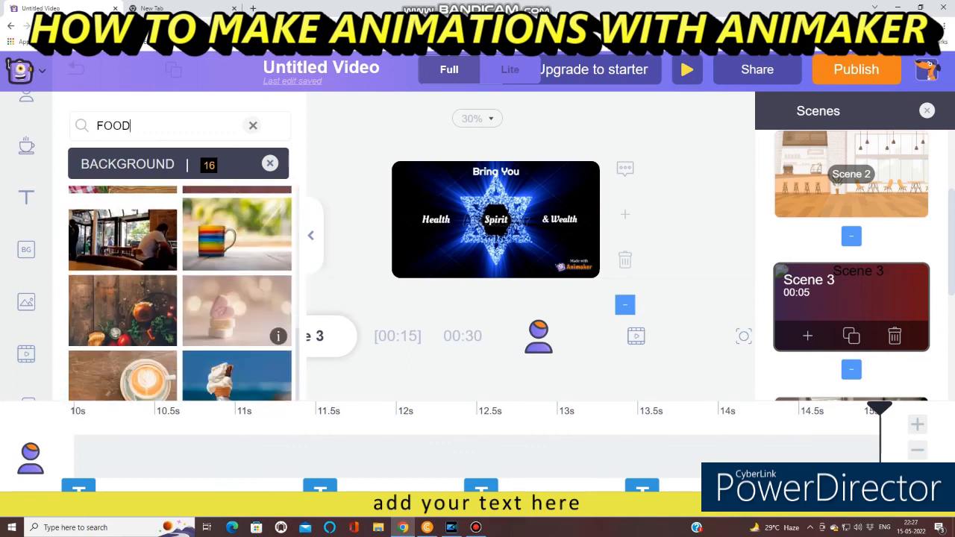
scroll(237, 320, up, 5)
scroll(180, 293, up, 2)
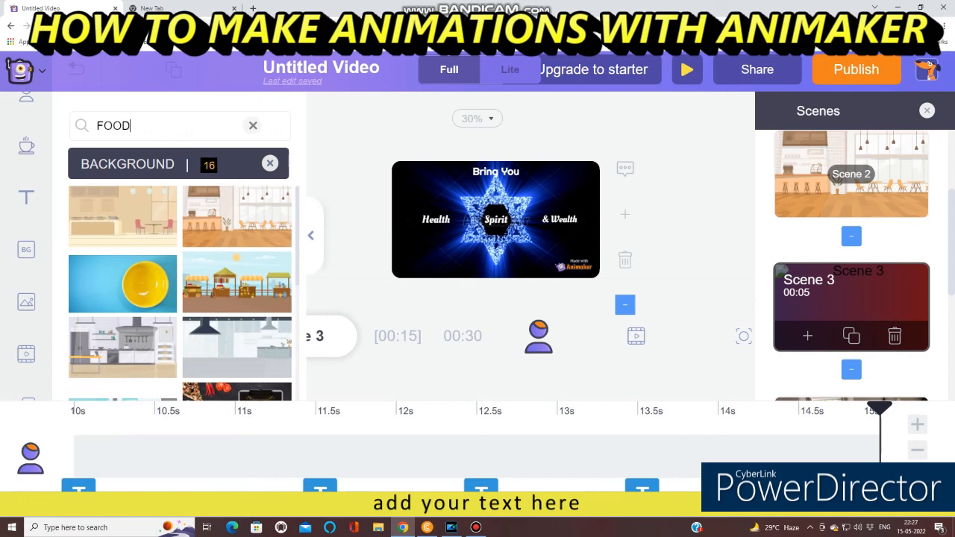
click(122, 216)
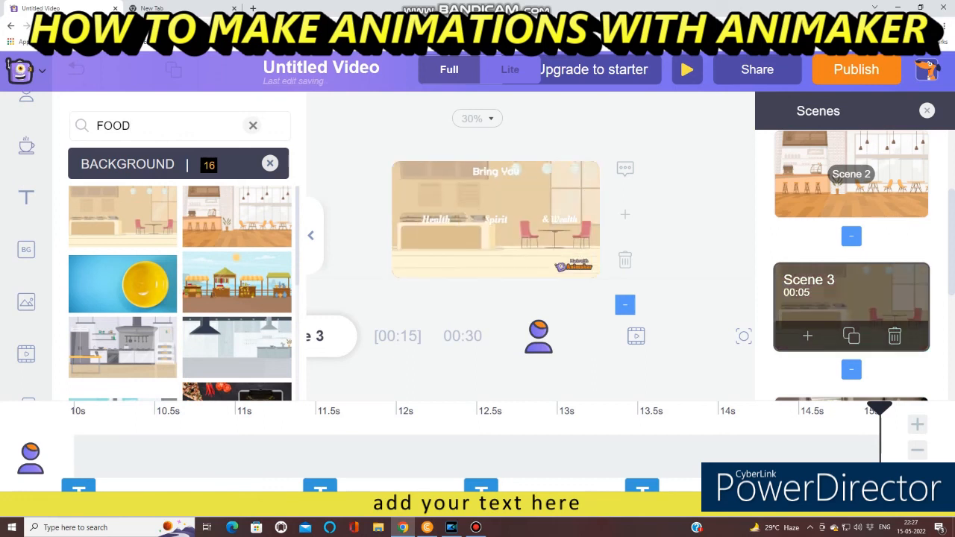
Delete the "Health", "Spirit", "& Wealth" and "Bring You" texts from Scene 3.
double_click(435, 219)
click(488, 301)
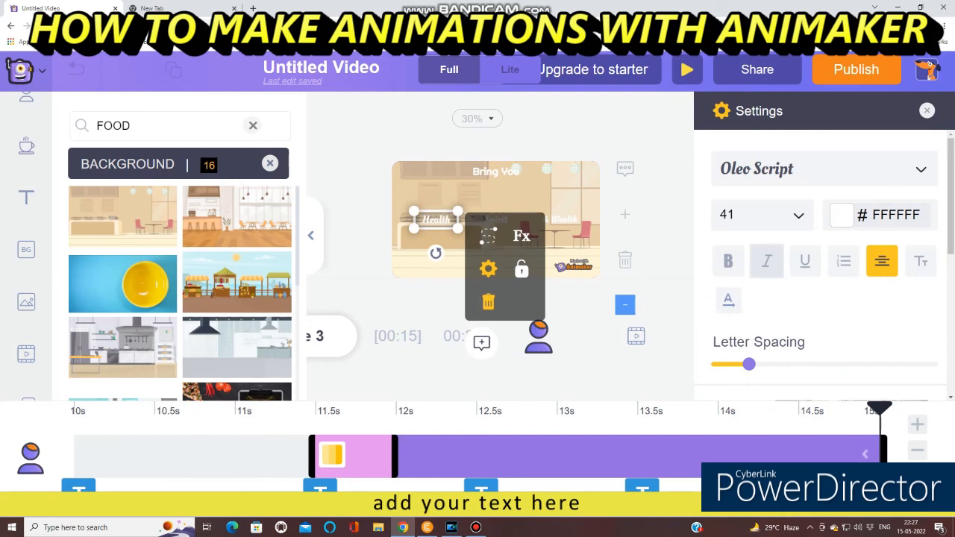
double_click(496, 220)
click(545, 302)
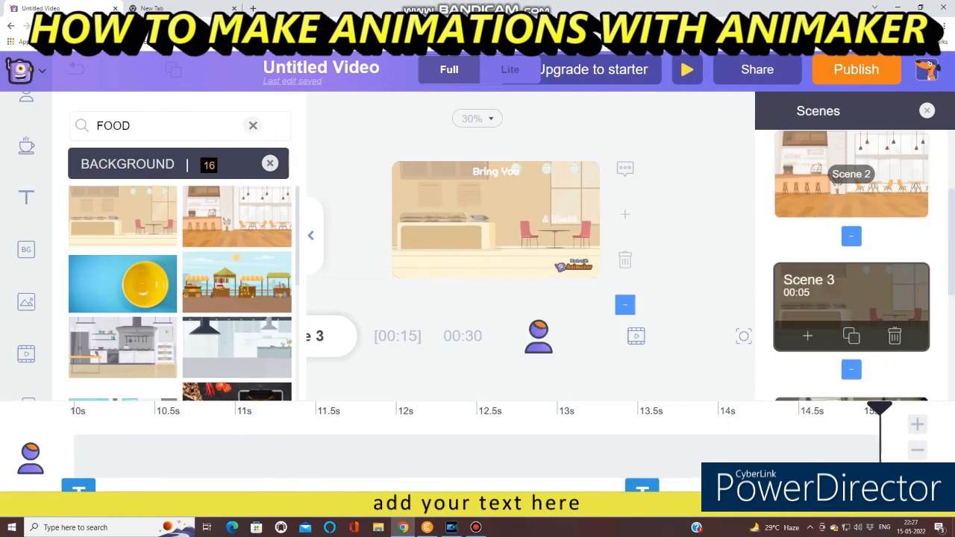
double_click(558, 219)
click(614, 303)
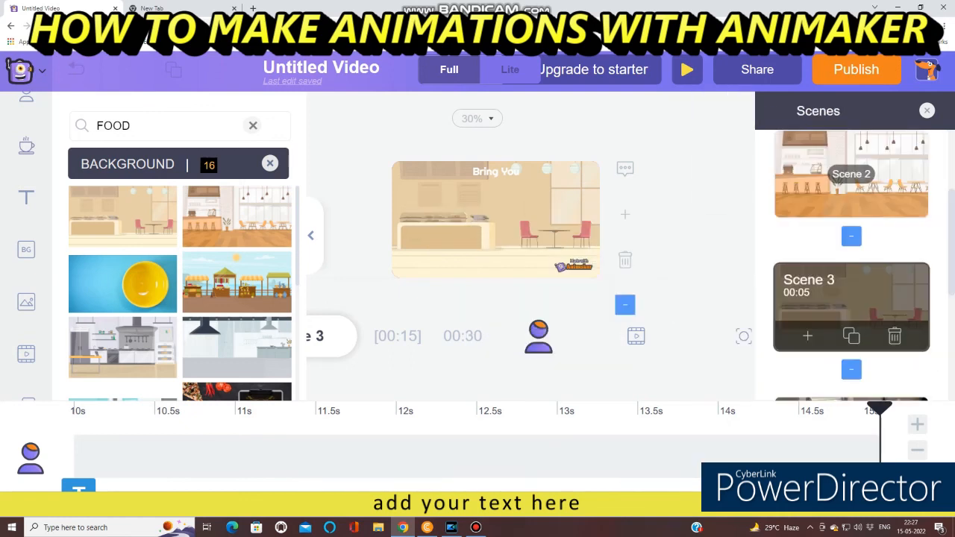
double_click(513, 172)
click(566, 254)
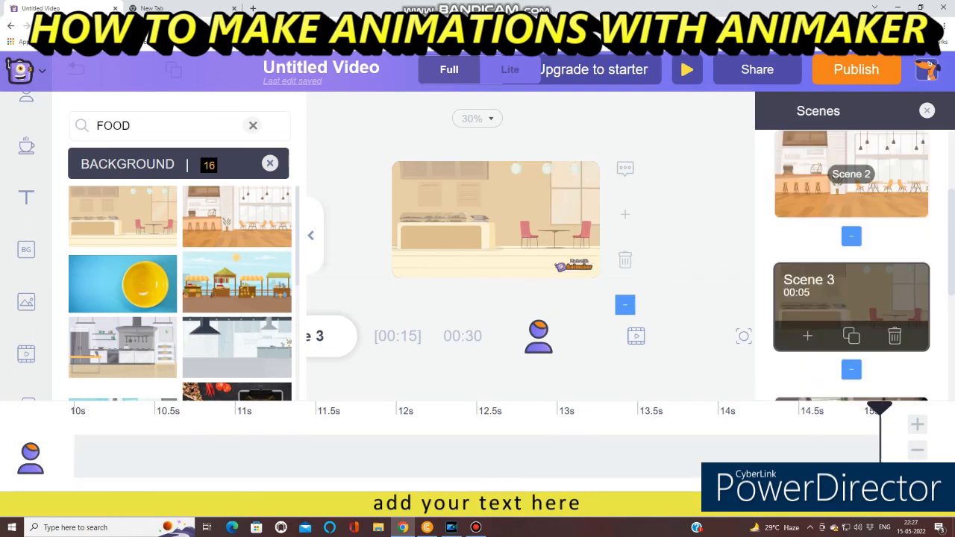
Add a subheading to Scene 3 and change its text to "TRY THIS".
click(496, 219)
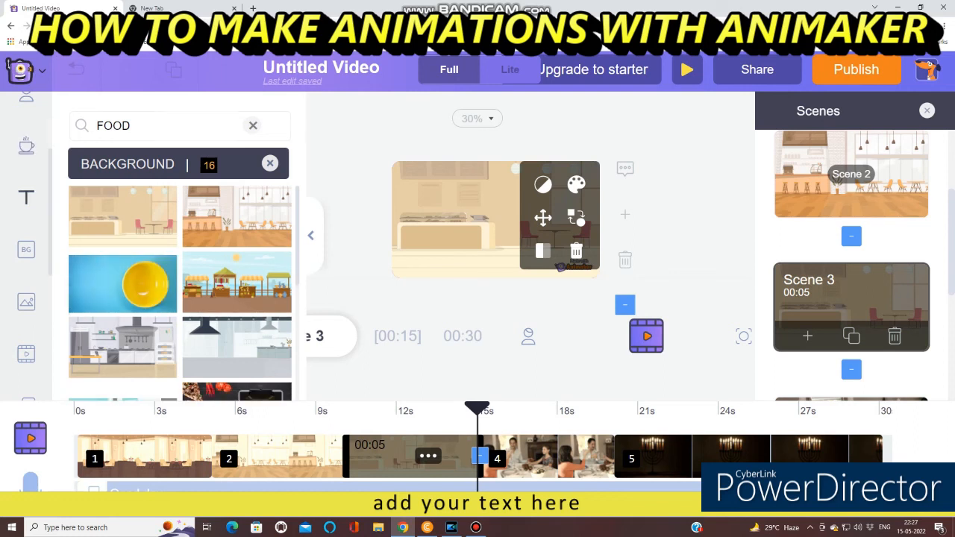
click(26, 197)
click(176, 159)
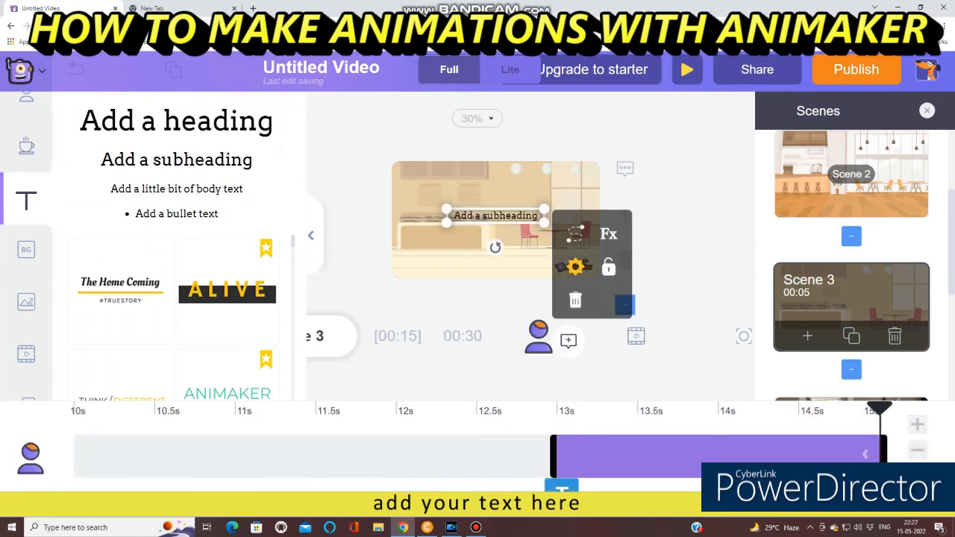
click(571, 266)
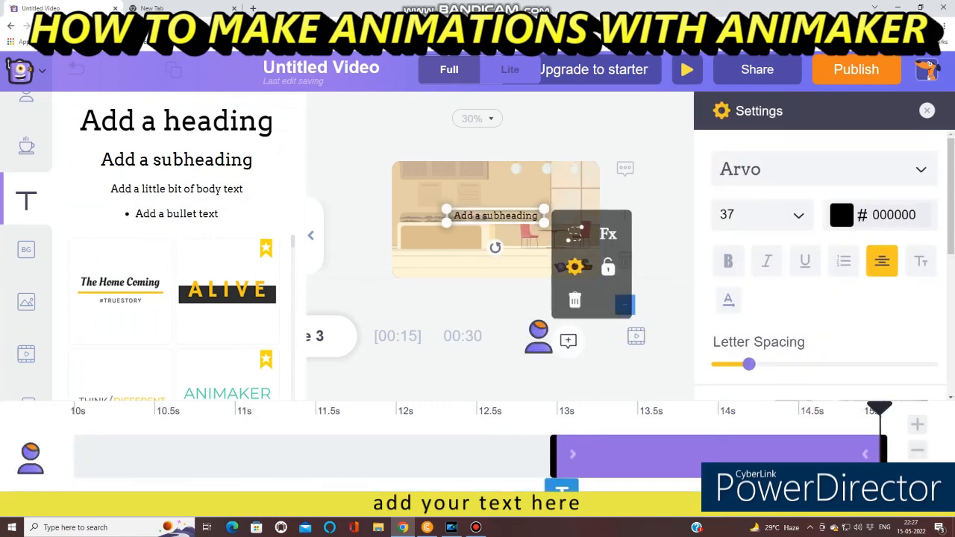
key(space)
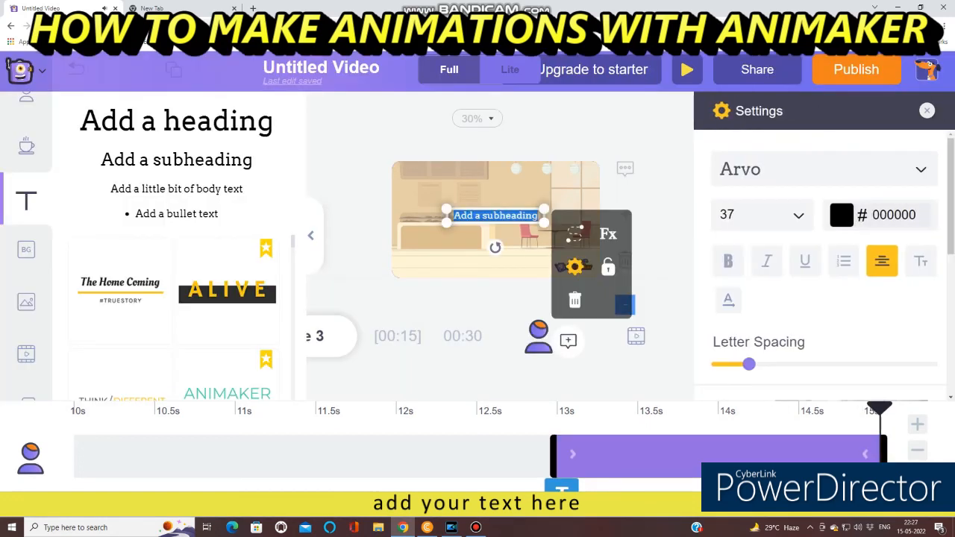
text(TRY THIS)
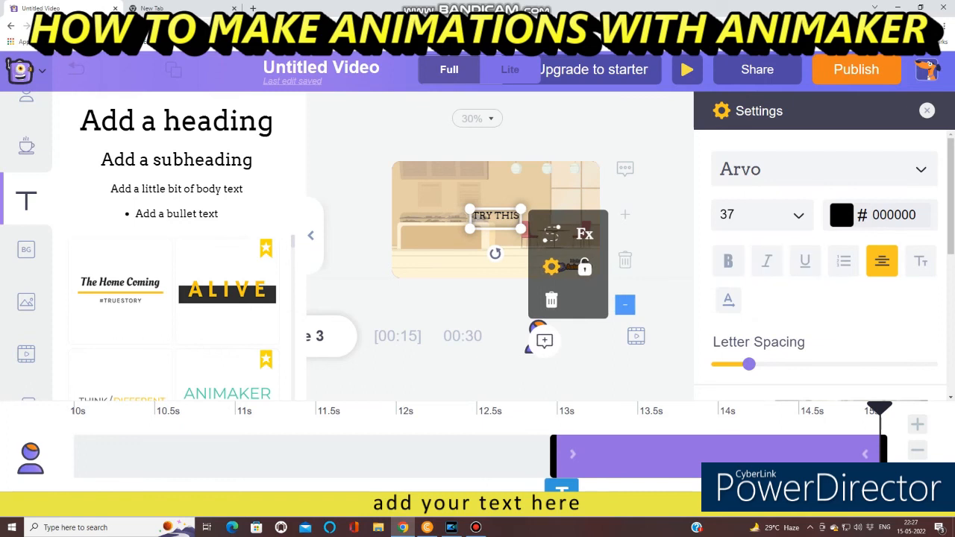
Set the "TRY THIS" text to font size 36 and make it bold without italics.
click(762, 215)
scroll(759, 319, down, 3)
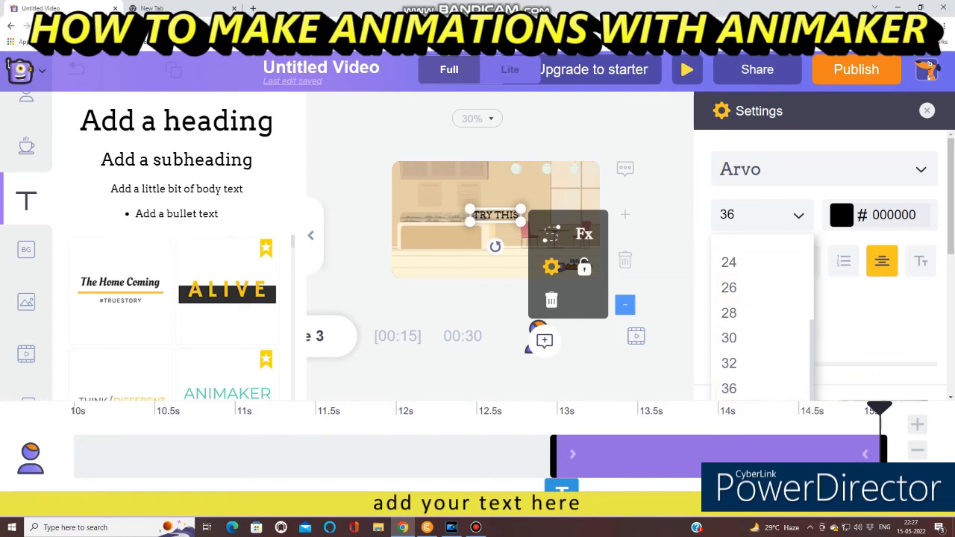
click(746, 388)
scroll(823, 265, down, 4)
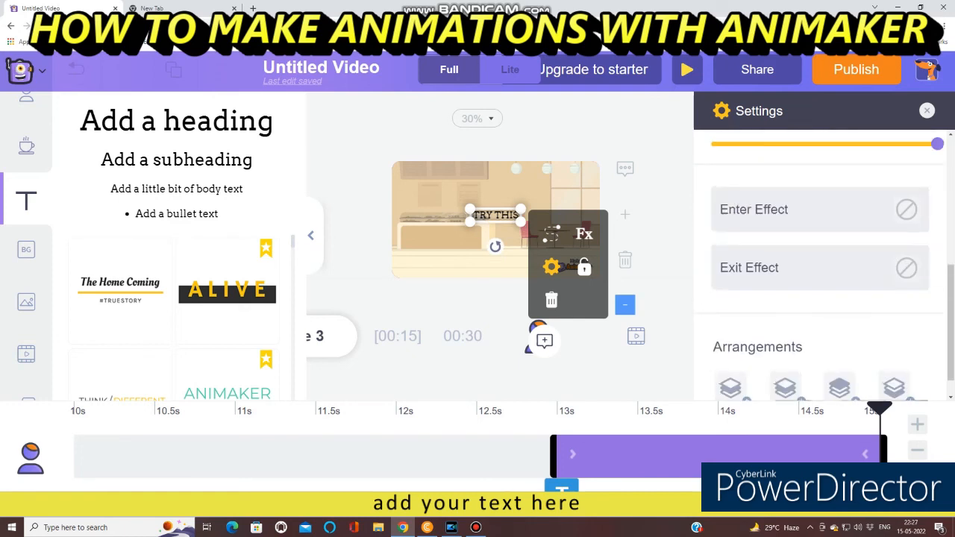
scroll(823, 264, up, 4)
click(728, 261)
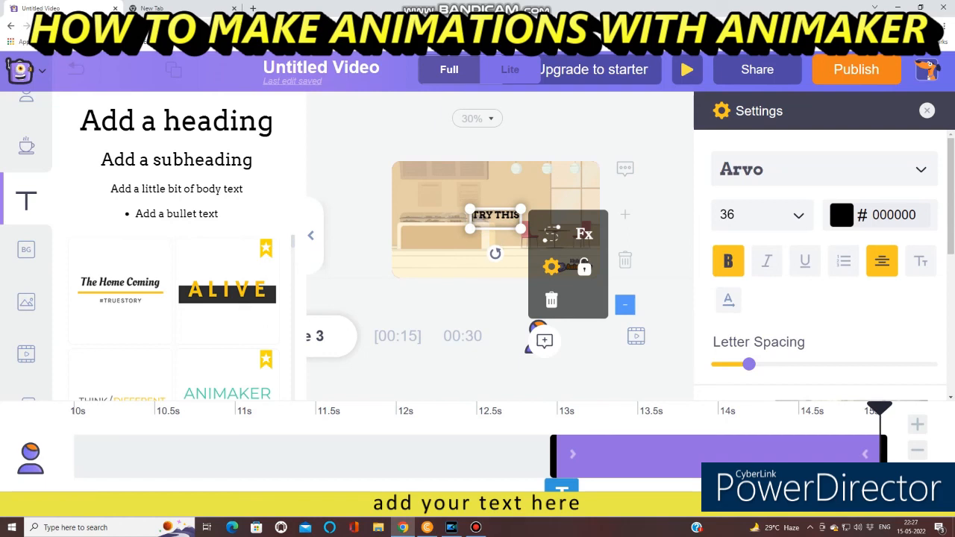
click(766, 262)
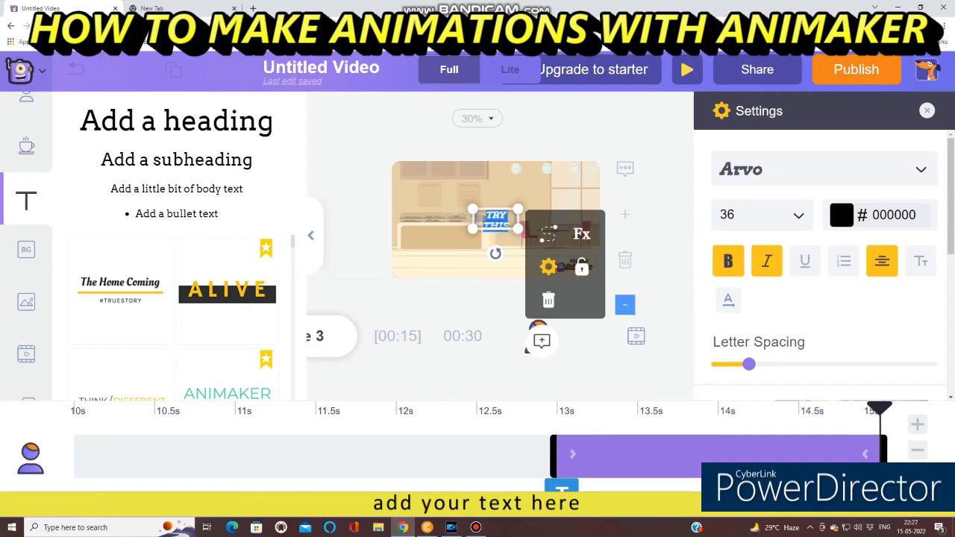
click(766, 261)
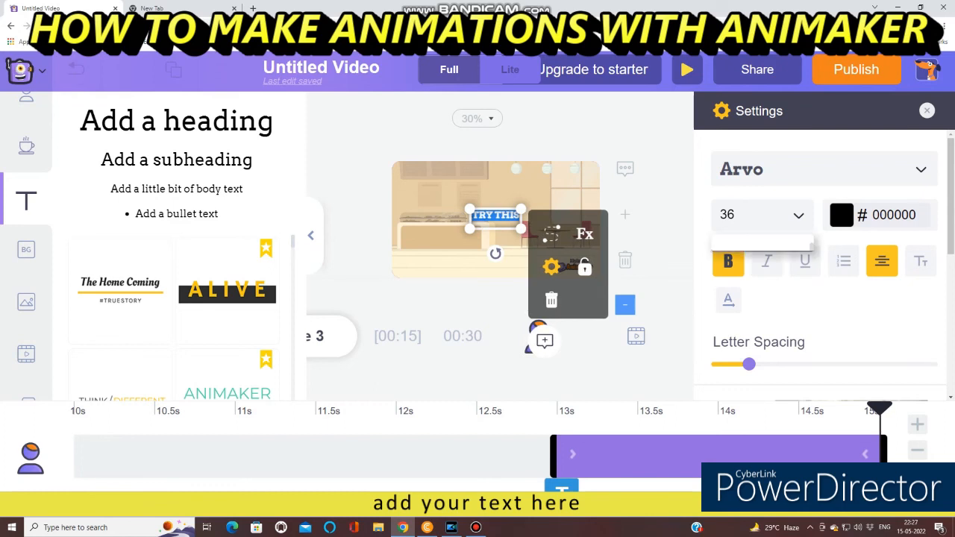
Enlarge the "TRY THIS" text over the cafe counter to about font size 87 and deselect it.
click(761, 214)
scroll(761, 343, down, 4)
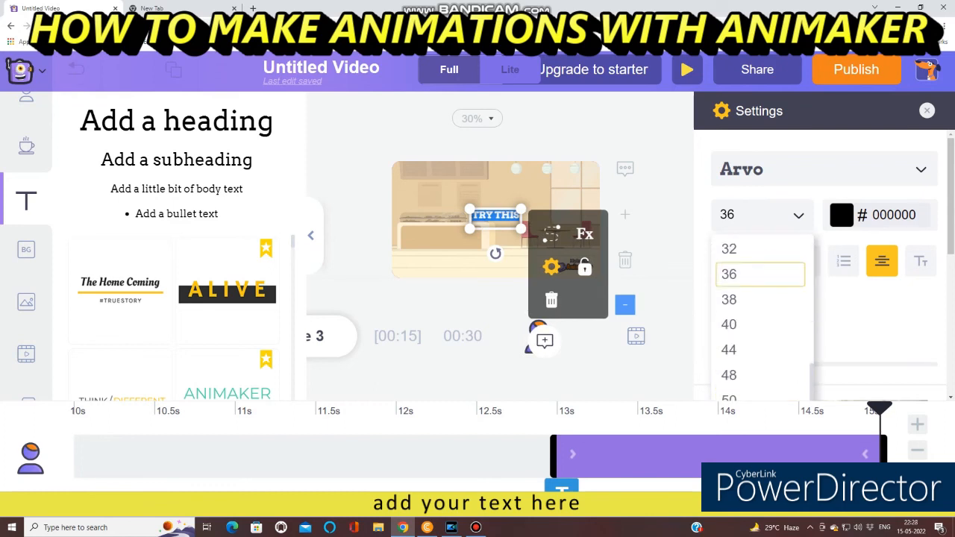
click(760, 340)
drag(469, 209, 430, 186)
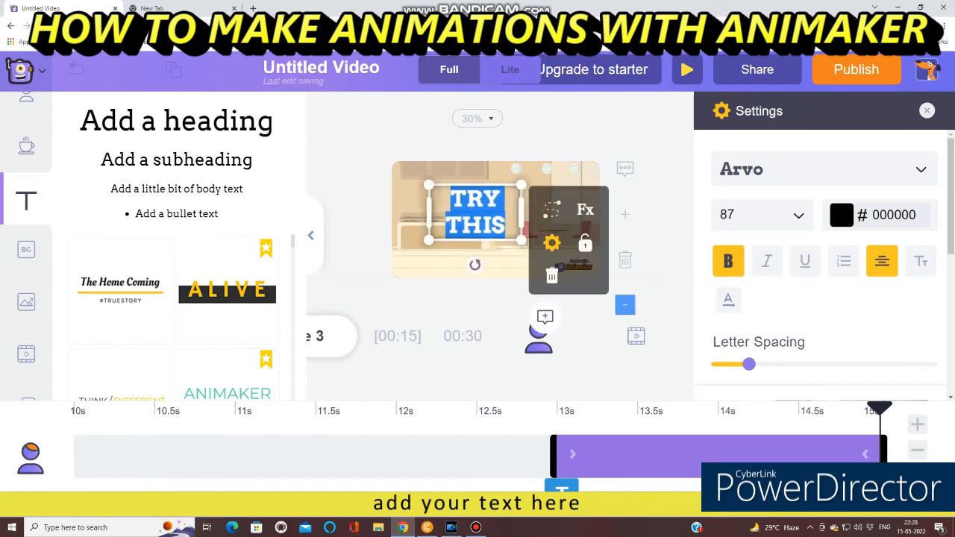
key(Escape)
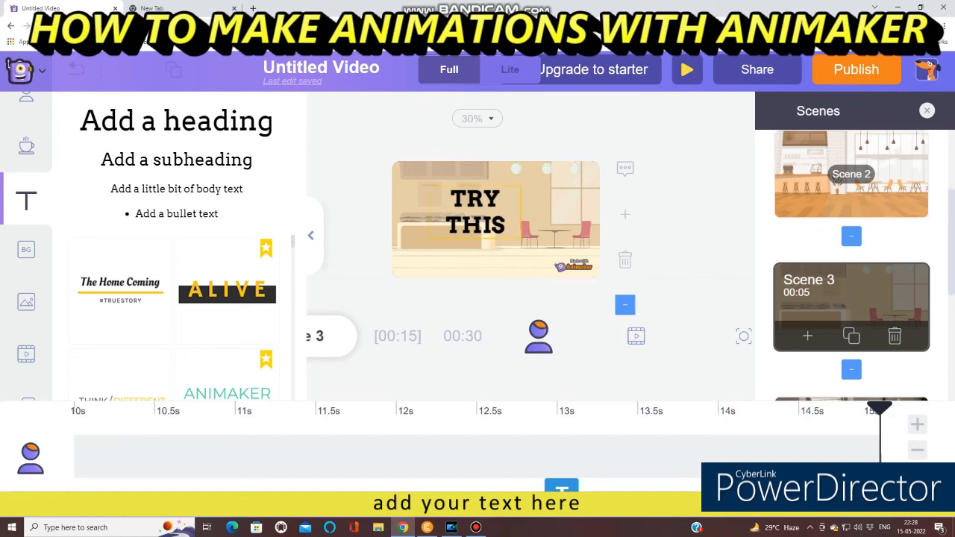
Switch to the browser's empty tab and open the Zomato order page of the bakery Rashmi Poda Pitha.
click(151, 8)
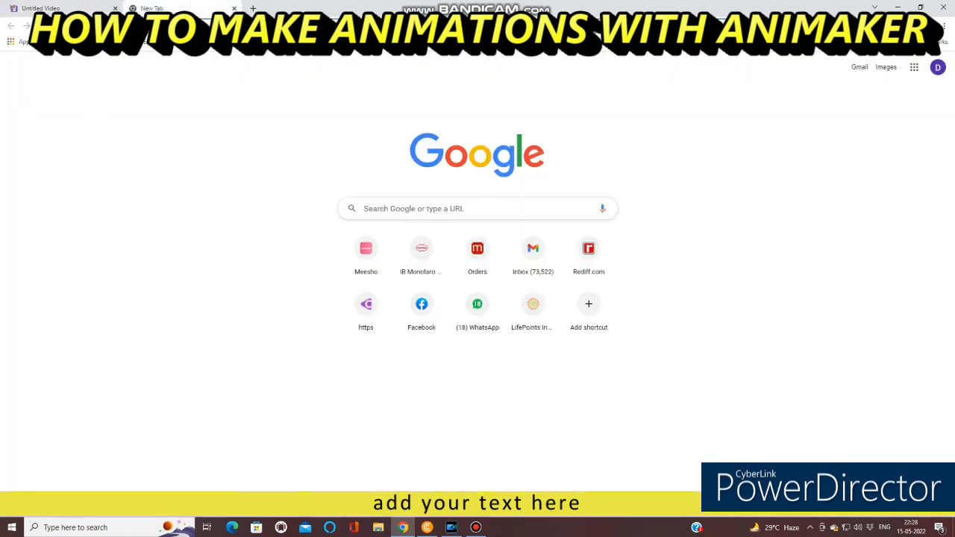
click(147, 25)
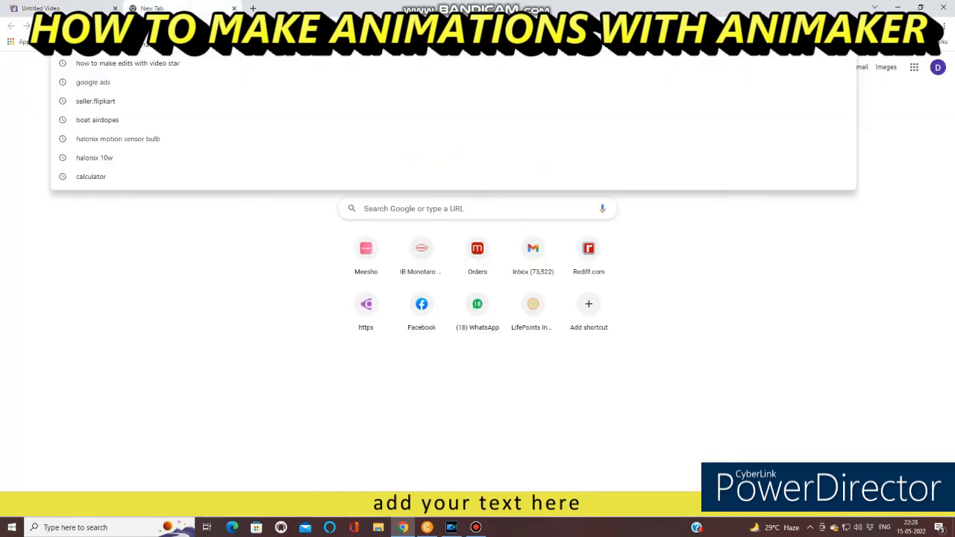
text(rashmi)
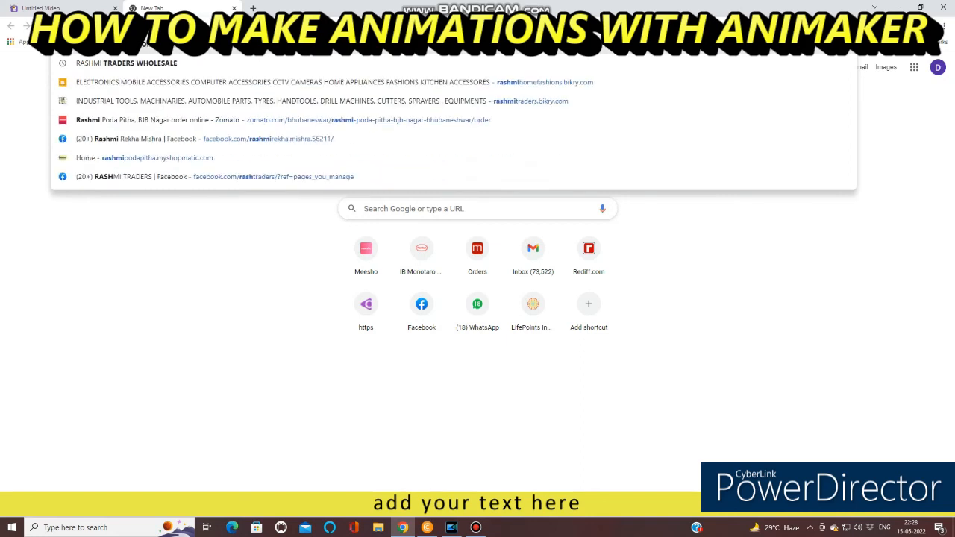
click(284, 119)
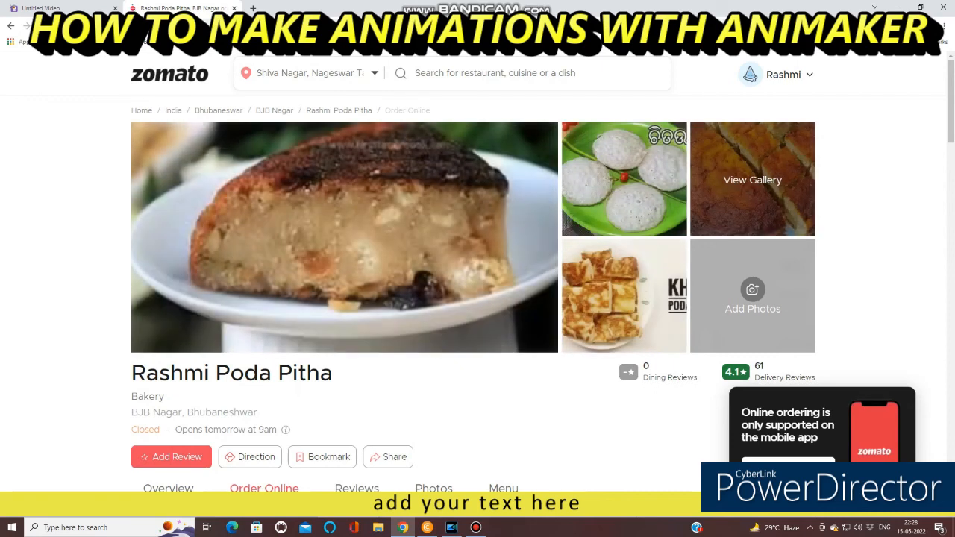
Start saving the large cake photo from the bakery's Zomato page as an image file.
right_click(344, 244)
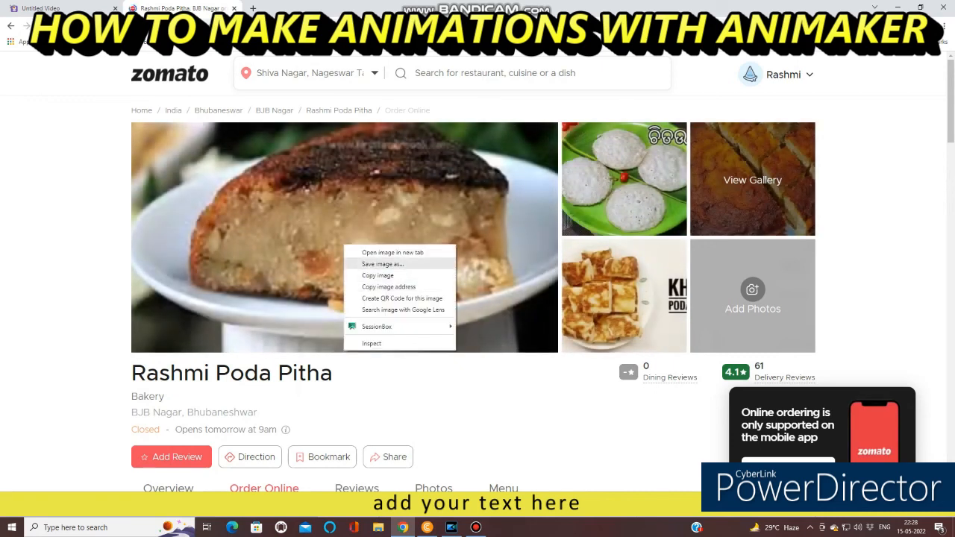
click(376, 264)
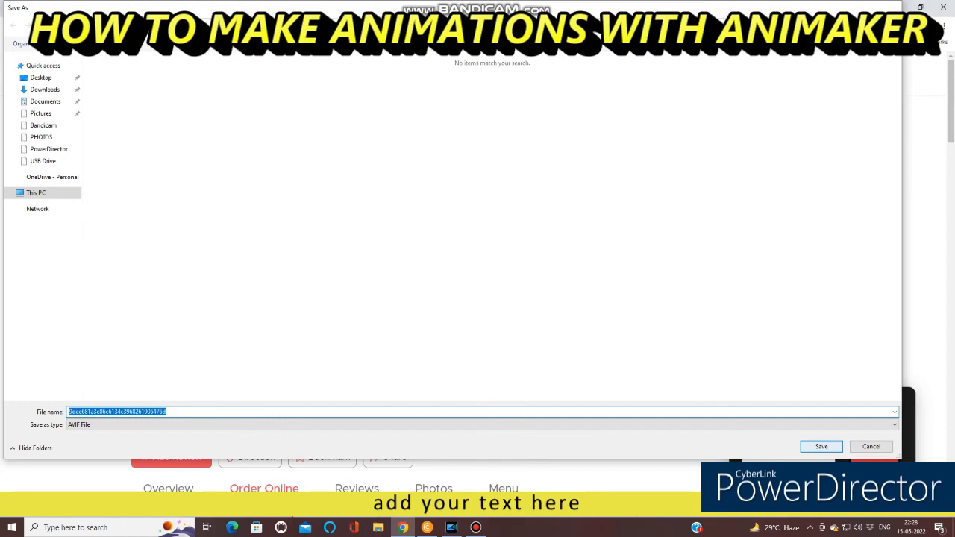
key(Escape)
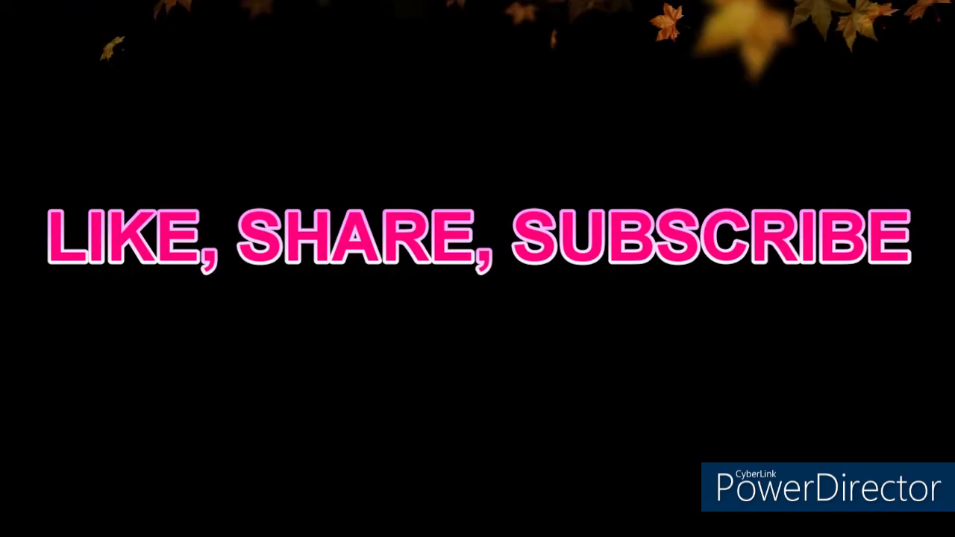